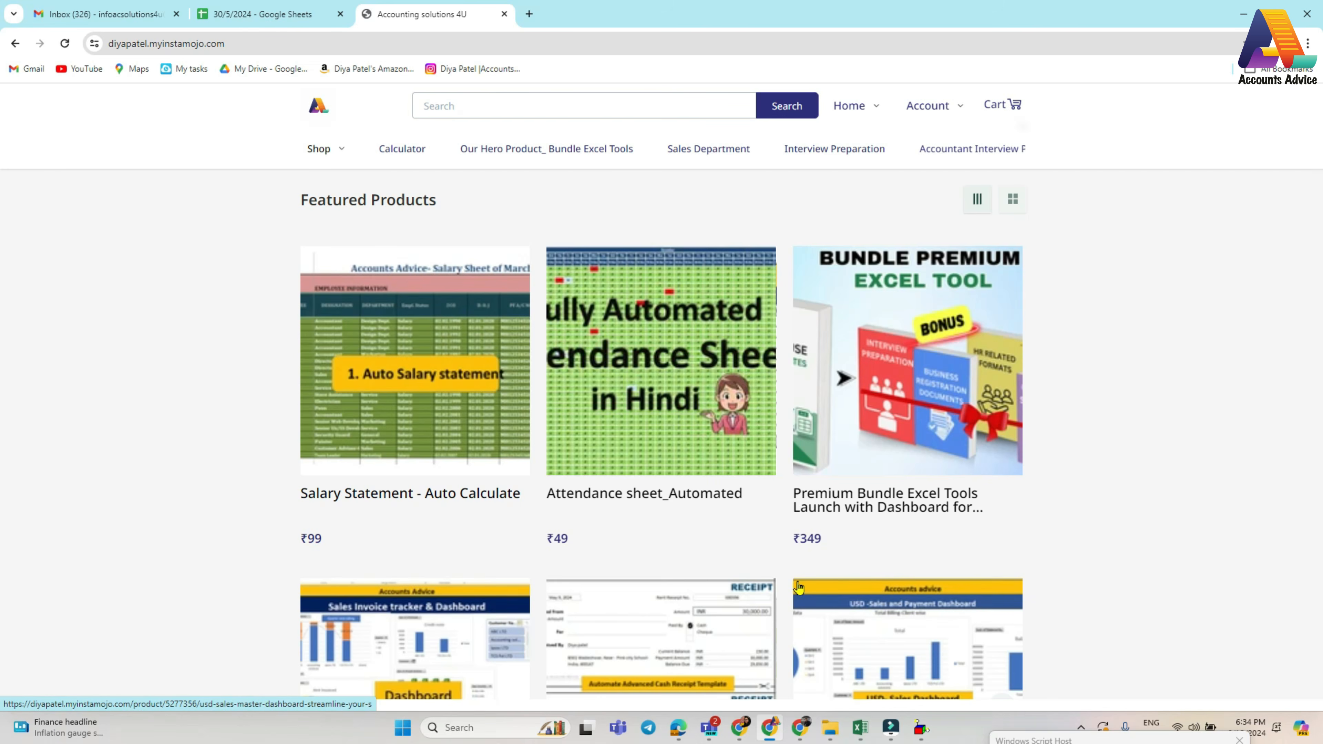
- Look through the featured Excel template products on the store's home page
scroll(598, 504, "down", 5)
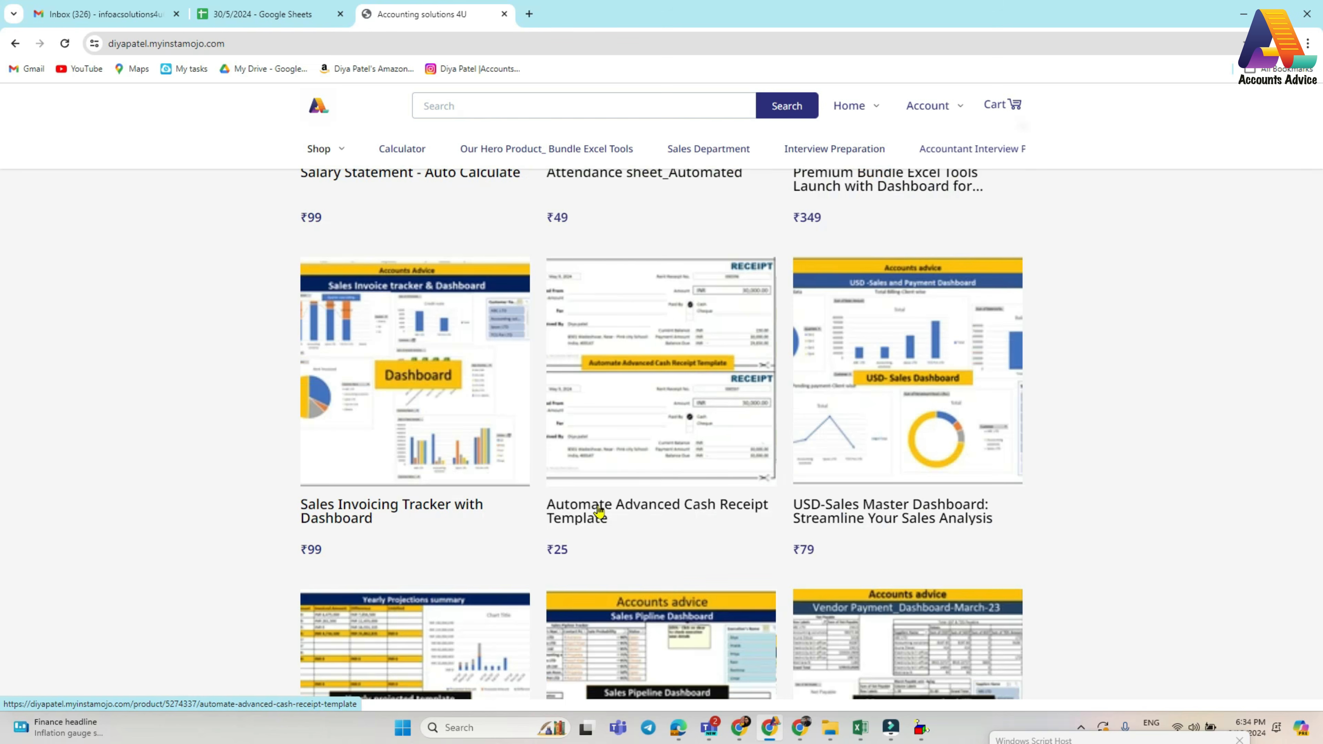
scroll(716, 589, "down", 5)
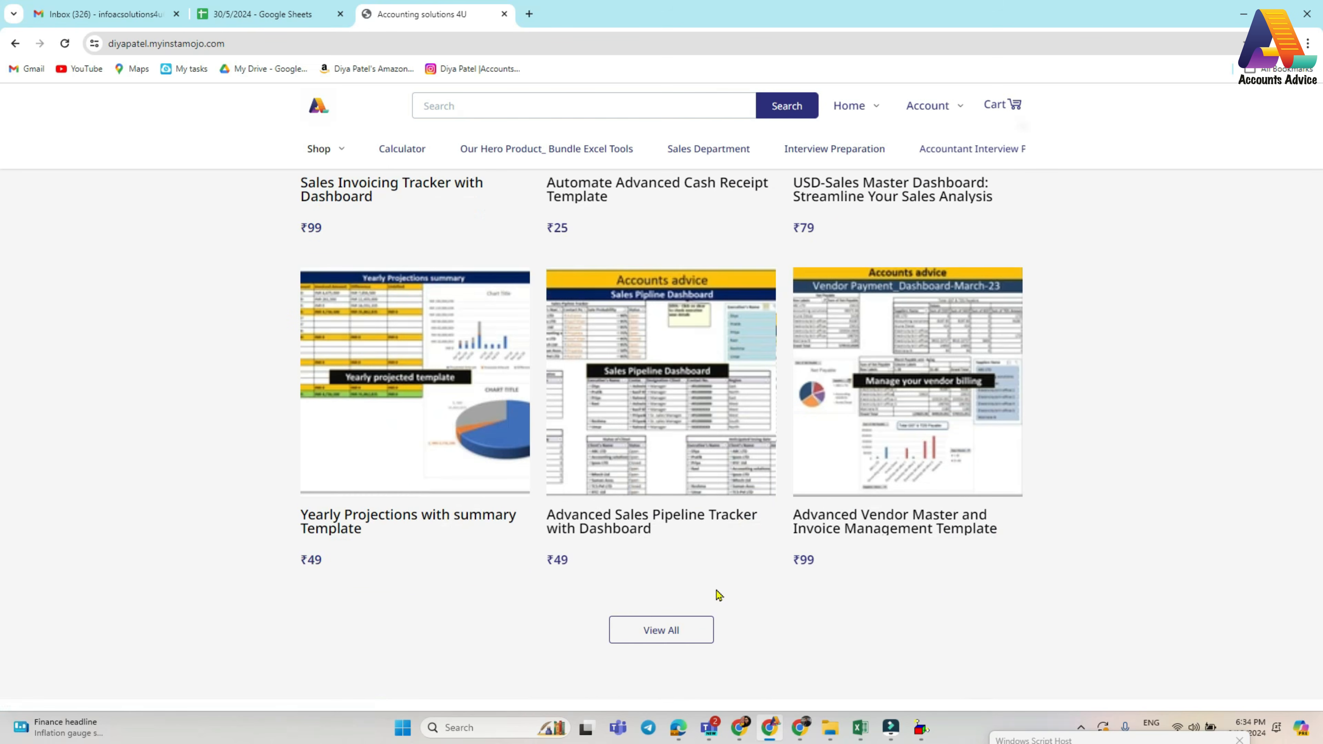
scroll(794, 525, "up", 4)
scroll(794, 525, "up", 12)
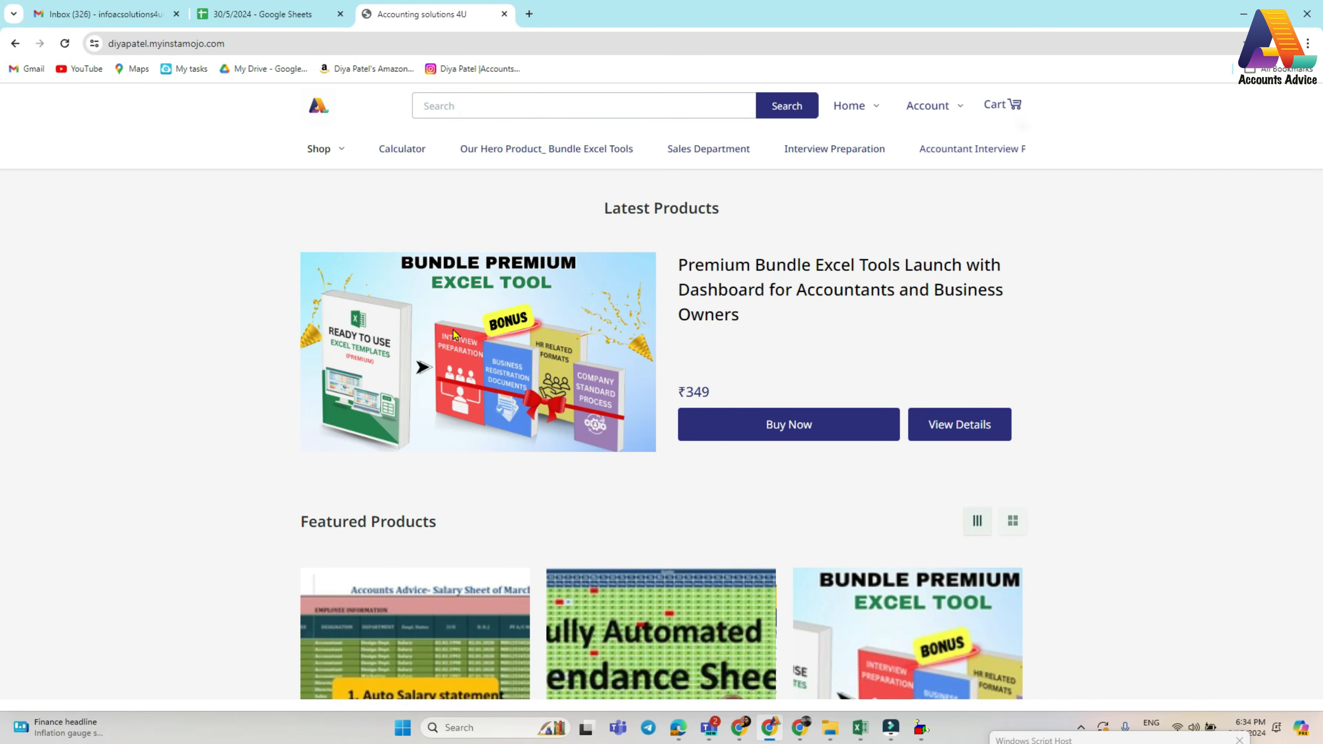
- Open the details of the Premium Bundle Excel Tools product and read its included templates, bonuses and description
left_click(948, 428)
scroll(545, 548, "down", 5)
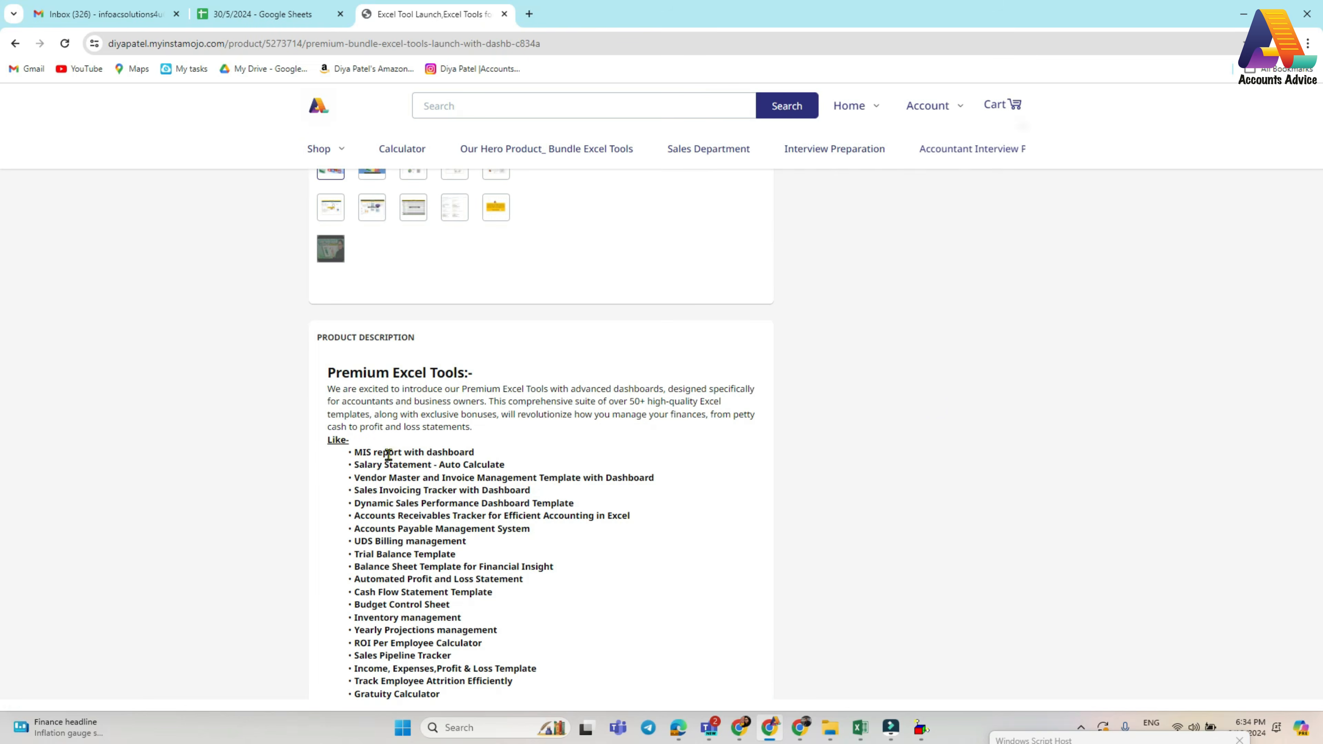
scroll(387, 454, "down", 10)
scroll(408, 540, "up", 5)
scroll(428, 401, "up", 5)
scroll(448, 559, "up", 5)
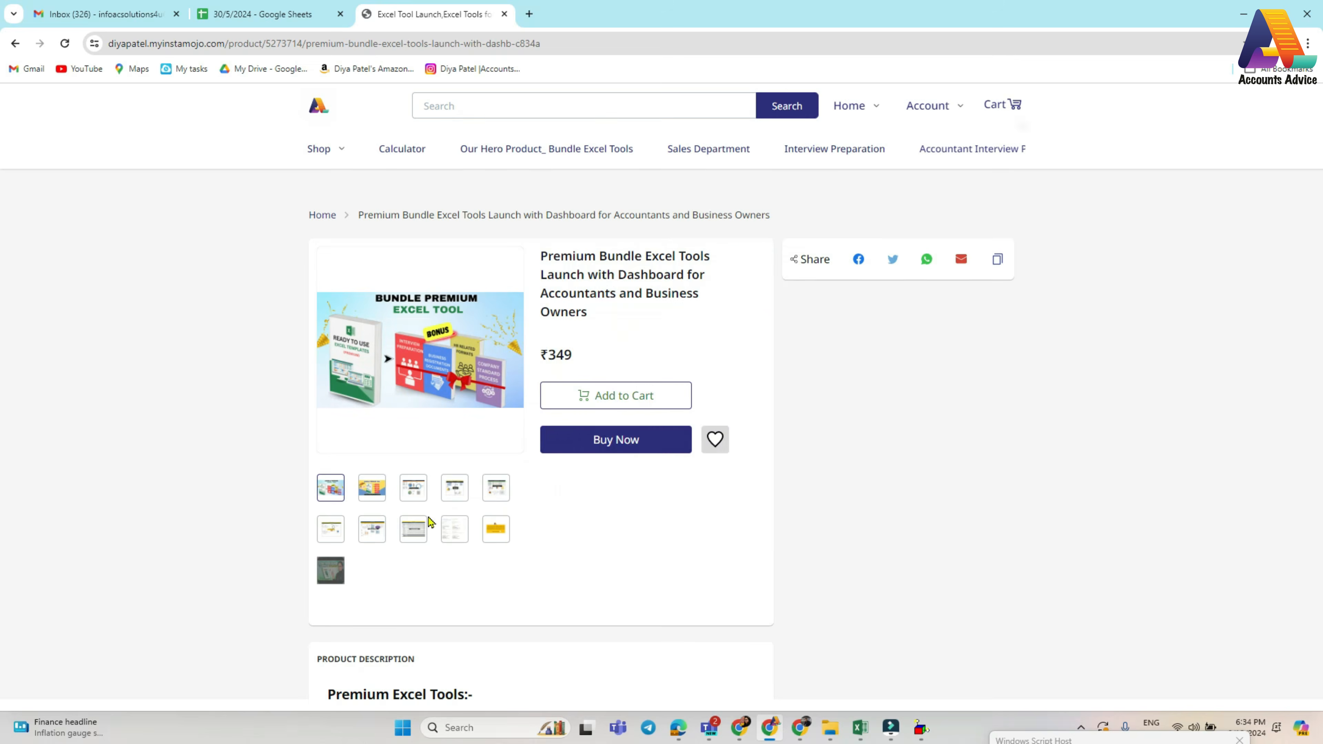
scroll(430, 521, "down", 5)
scroll(428, 521, "down", 5)
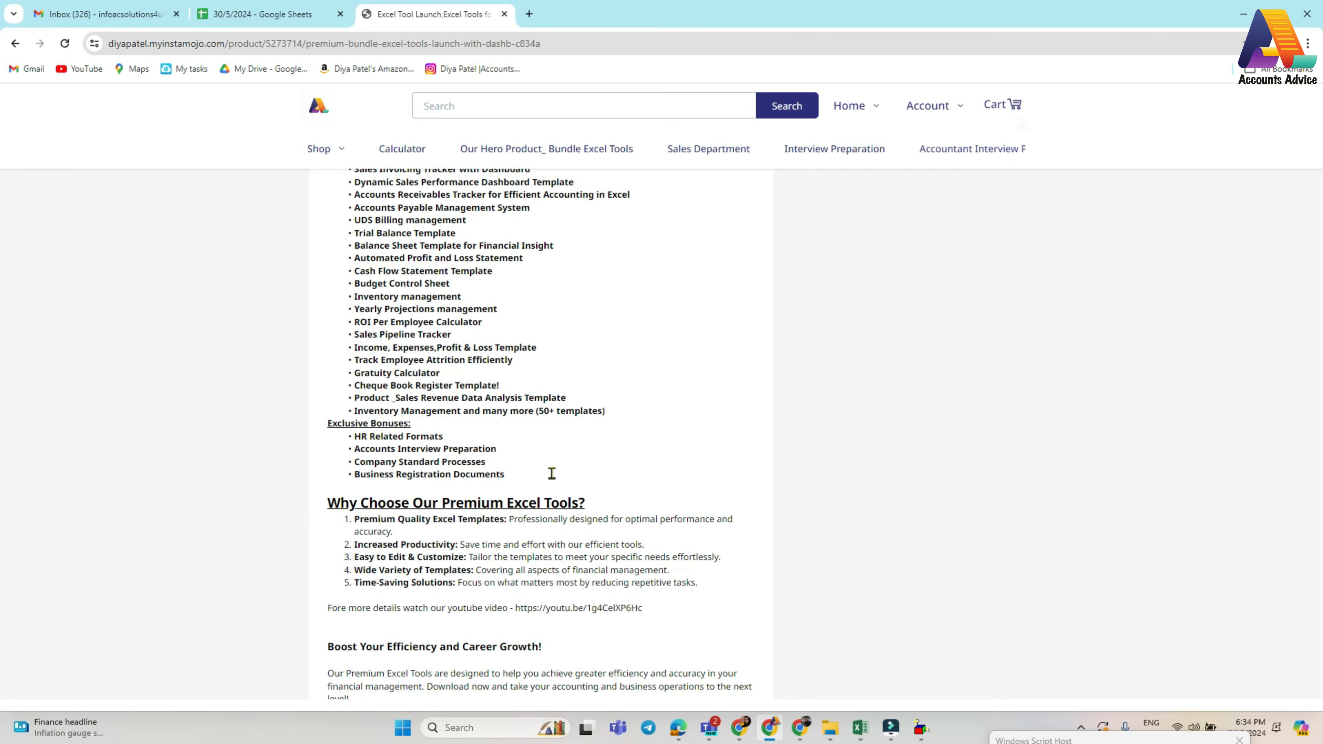
scroll(551, 545, "up", 10)
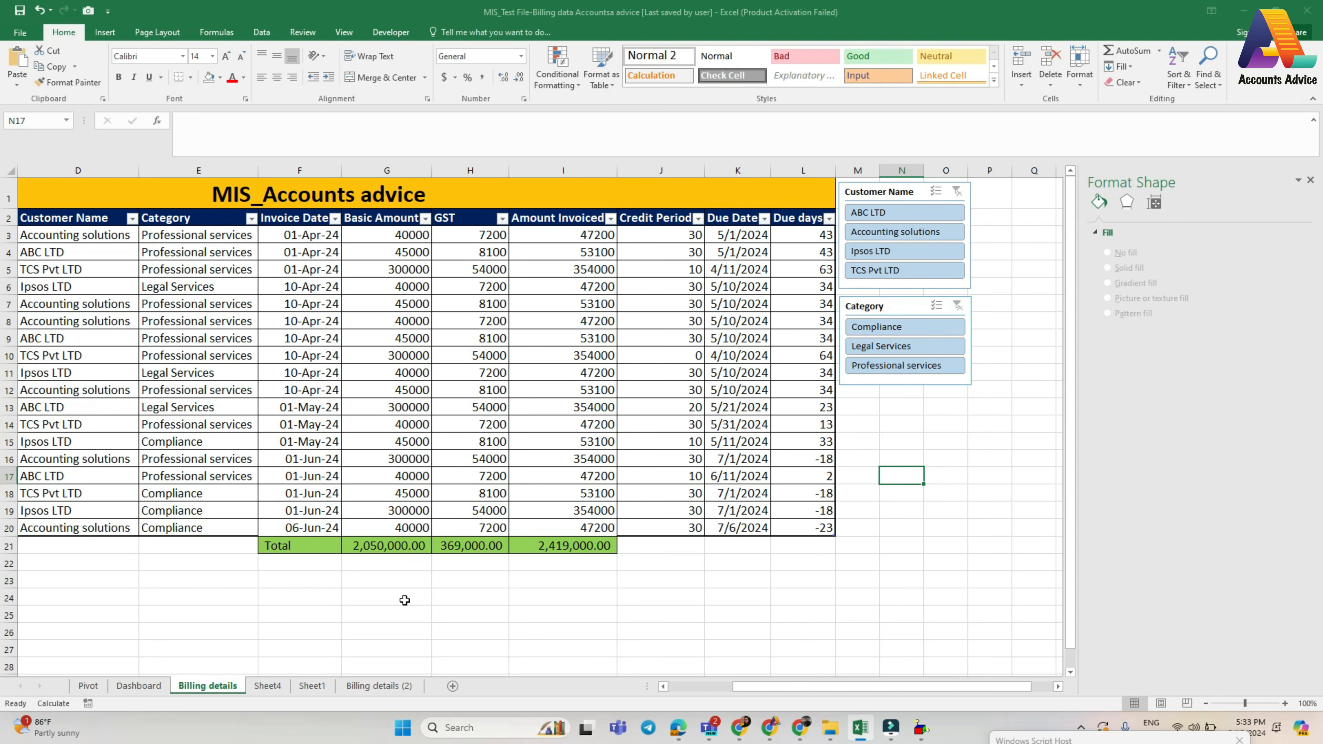
- Check the MIS report on the Pivot sheet and hide the gridlines on the empty Dashboard sheet
left_click(89, 687)
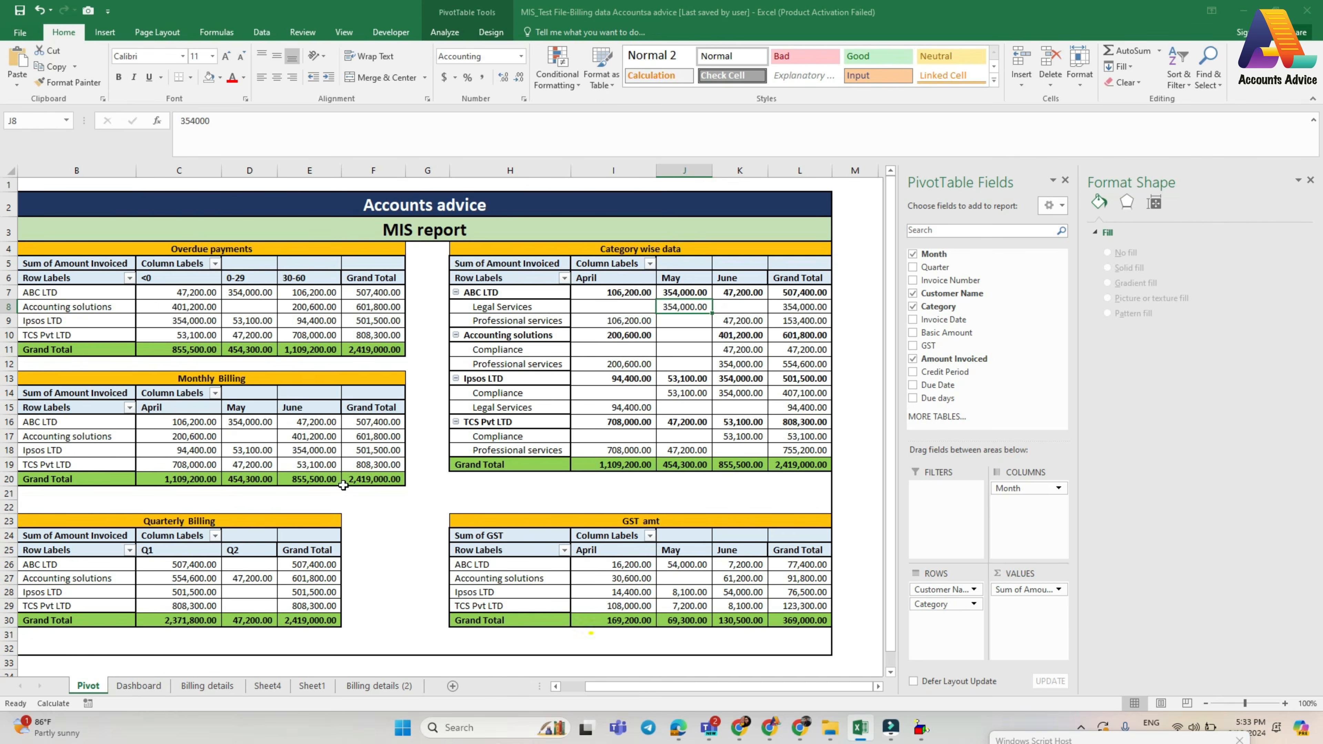
left_click(141, 687)
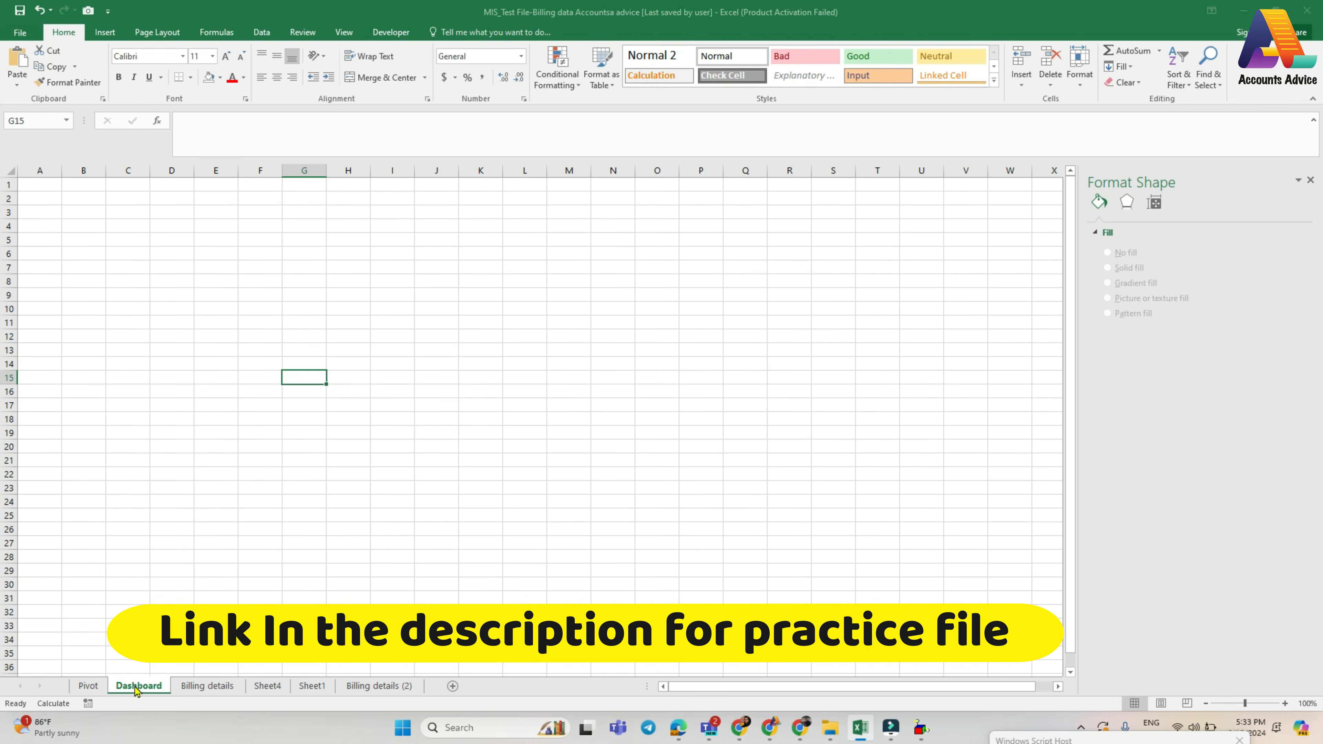
left_click(11, 171)
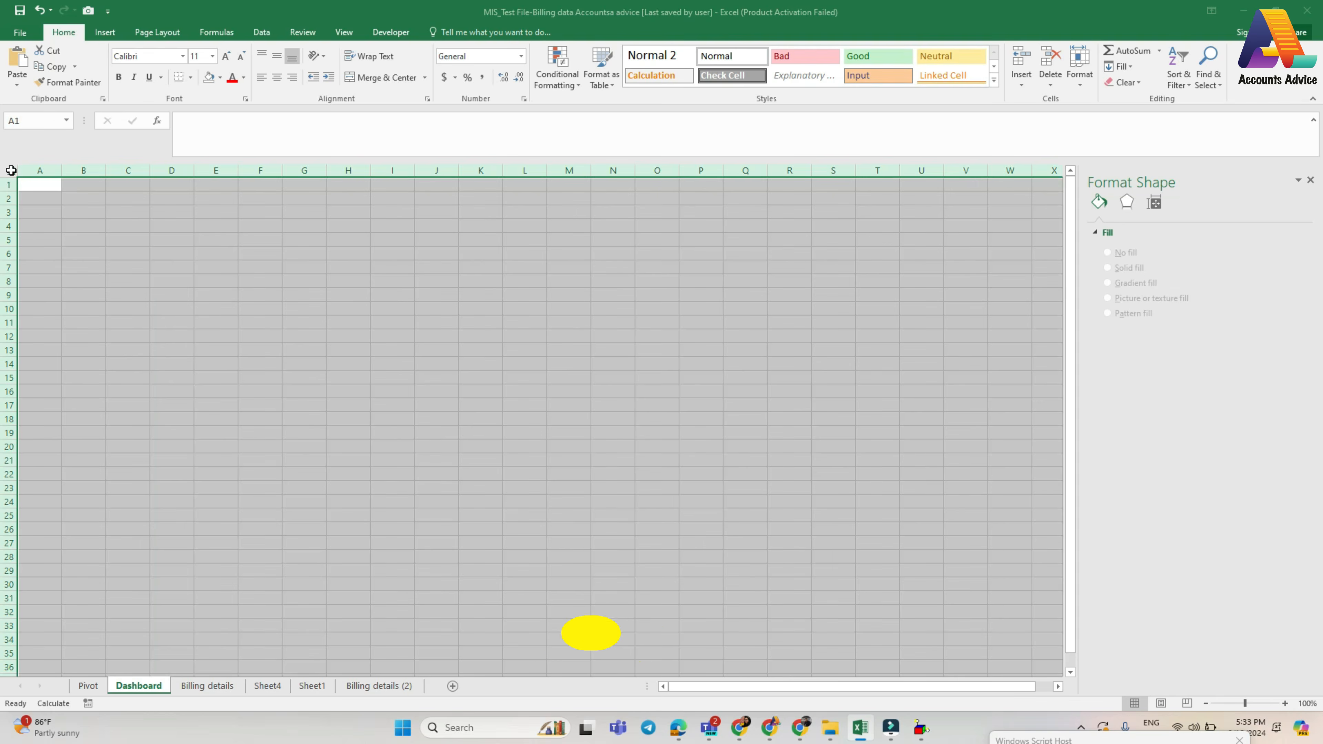
left_click(343, 32)
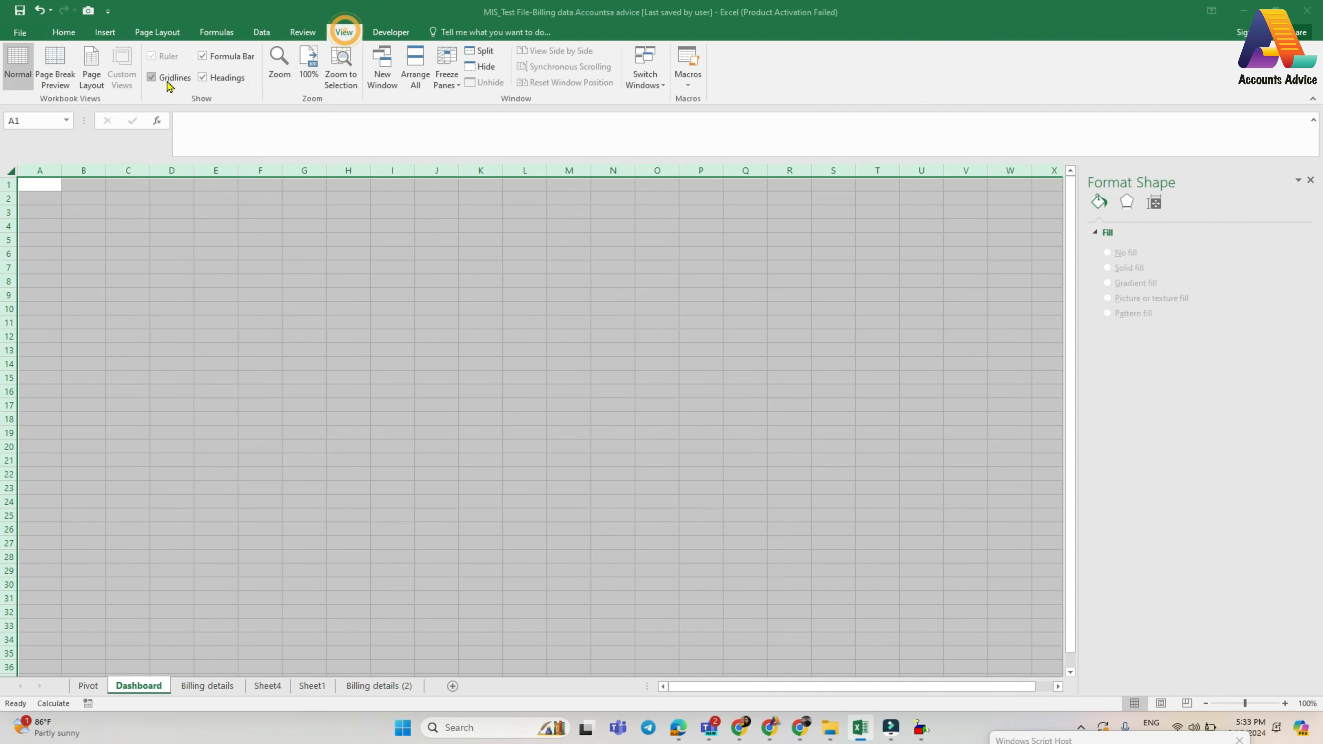
left_click(150, 78)
left_click(144, 249)
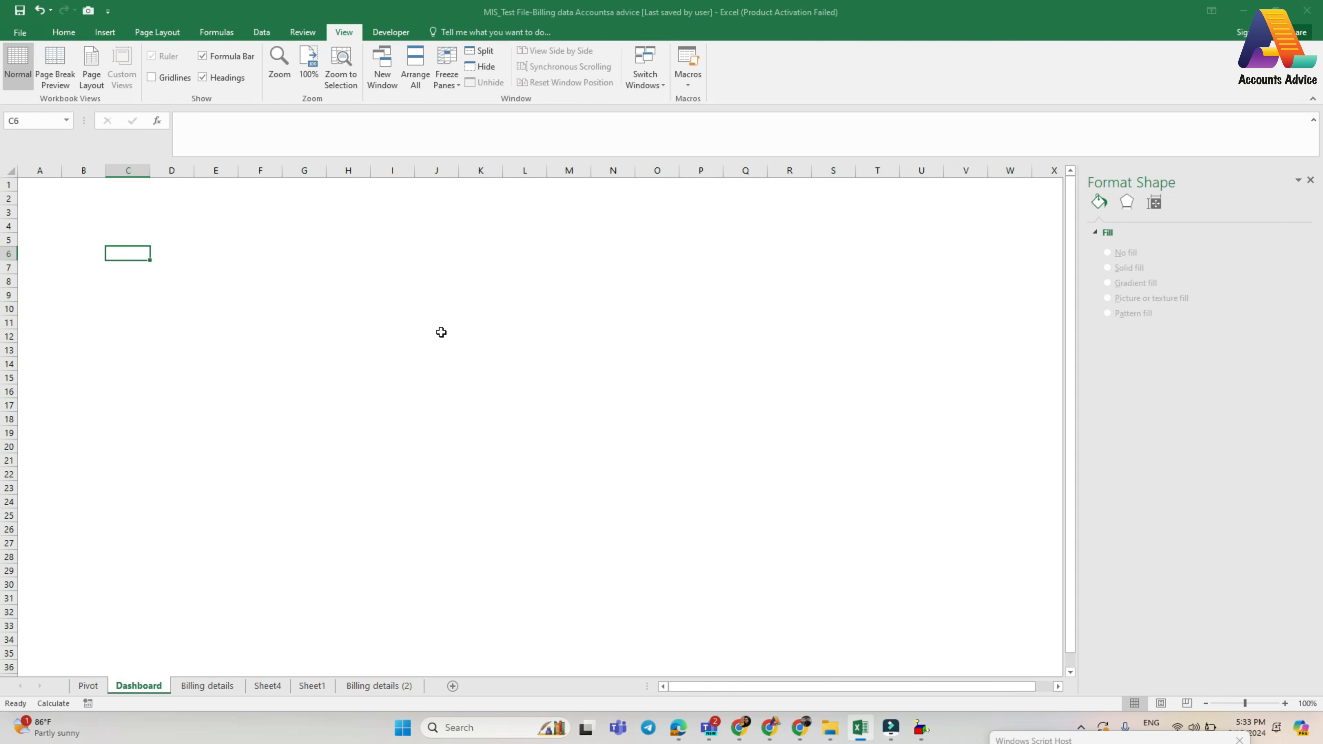
- Insert a 3-D Clustered Column PivotChart from the Overdue payments pivot table on the Pivot sheet
left_click(88, 686)
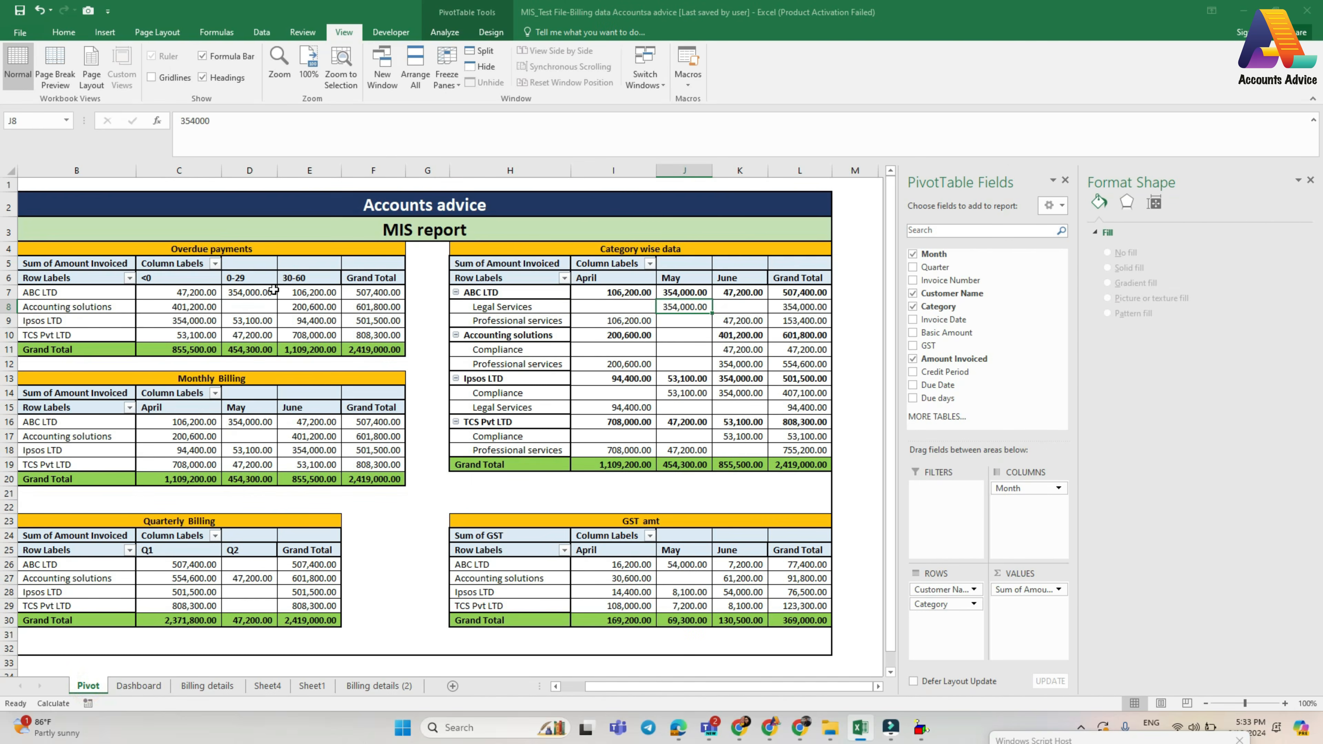
left_click(249, 306)
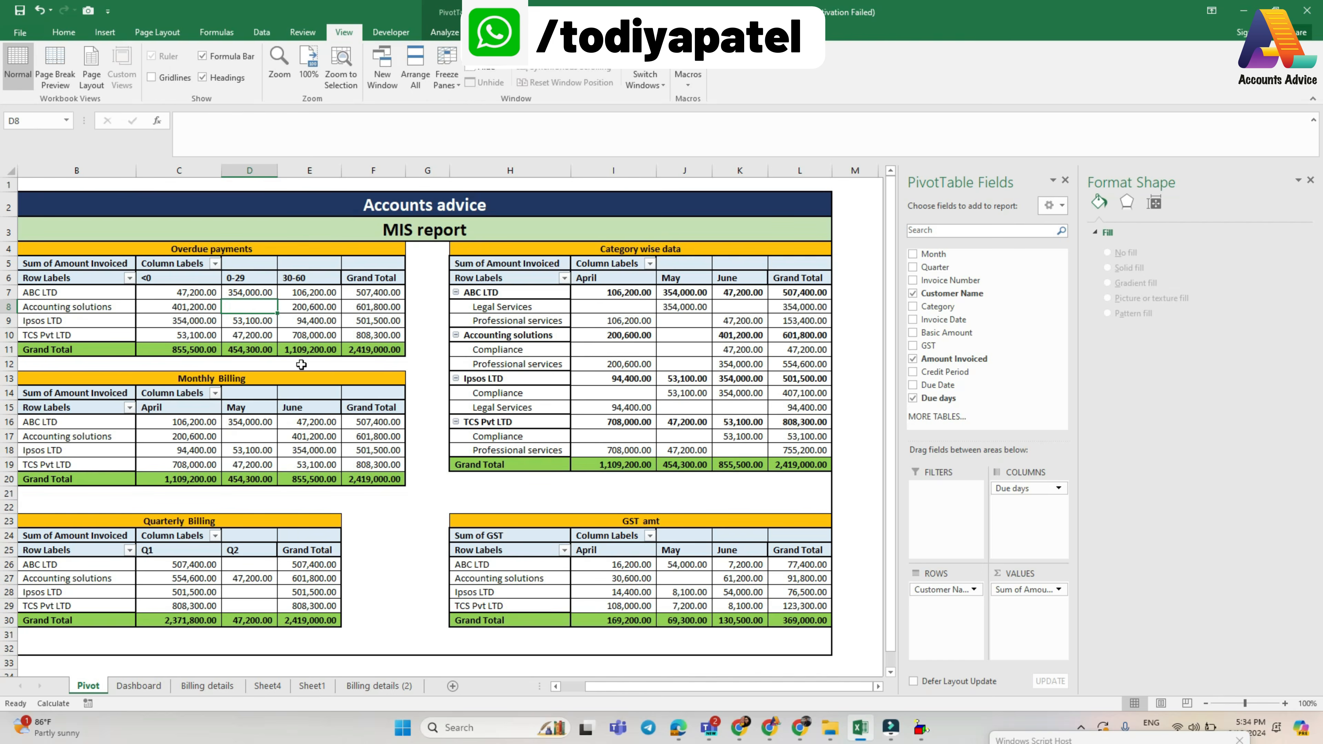
mouse_move(182, 306)
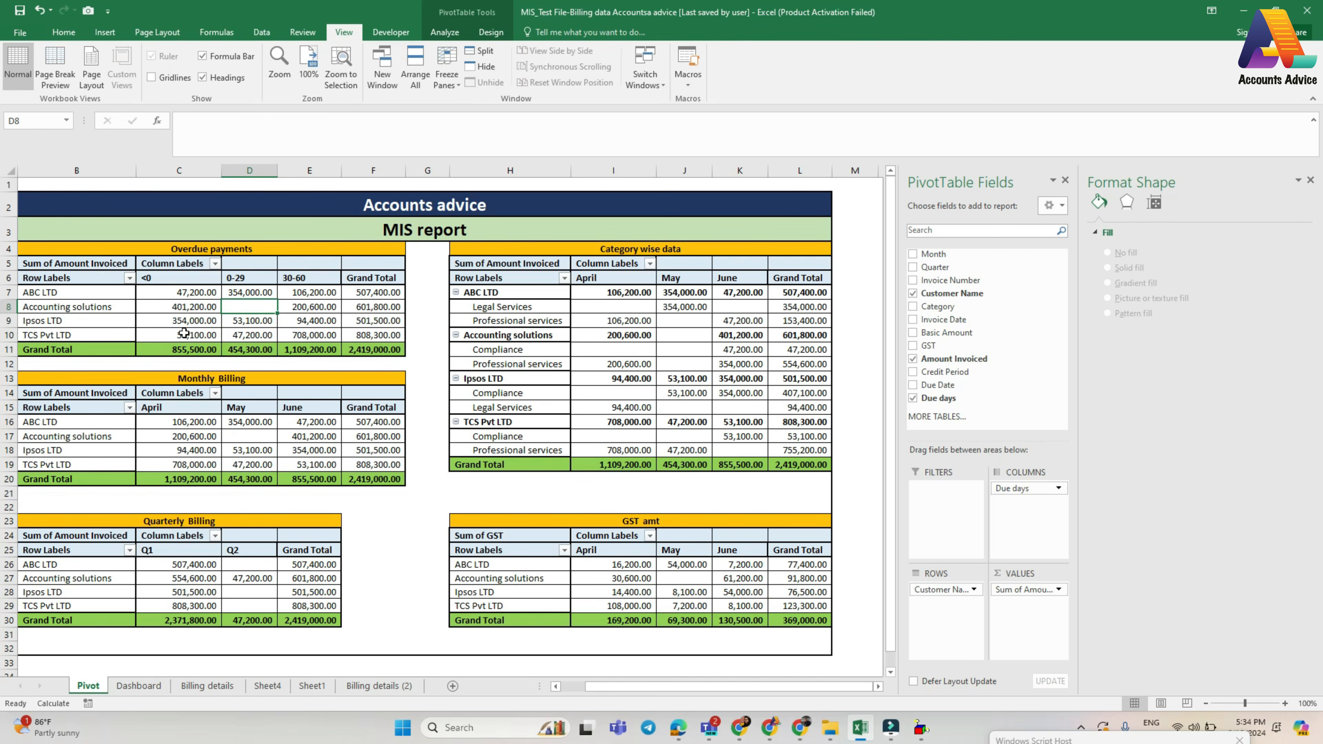
left_click(166, 306)
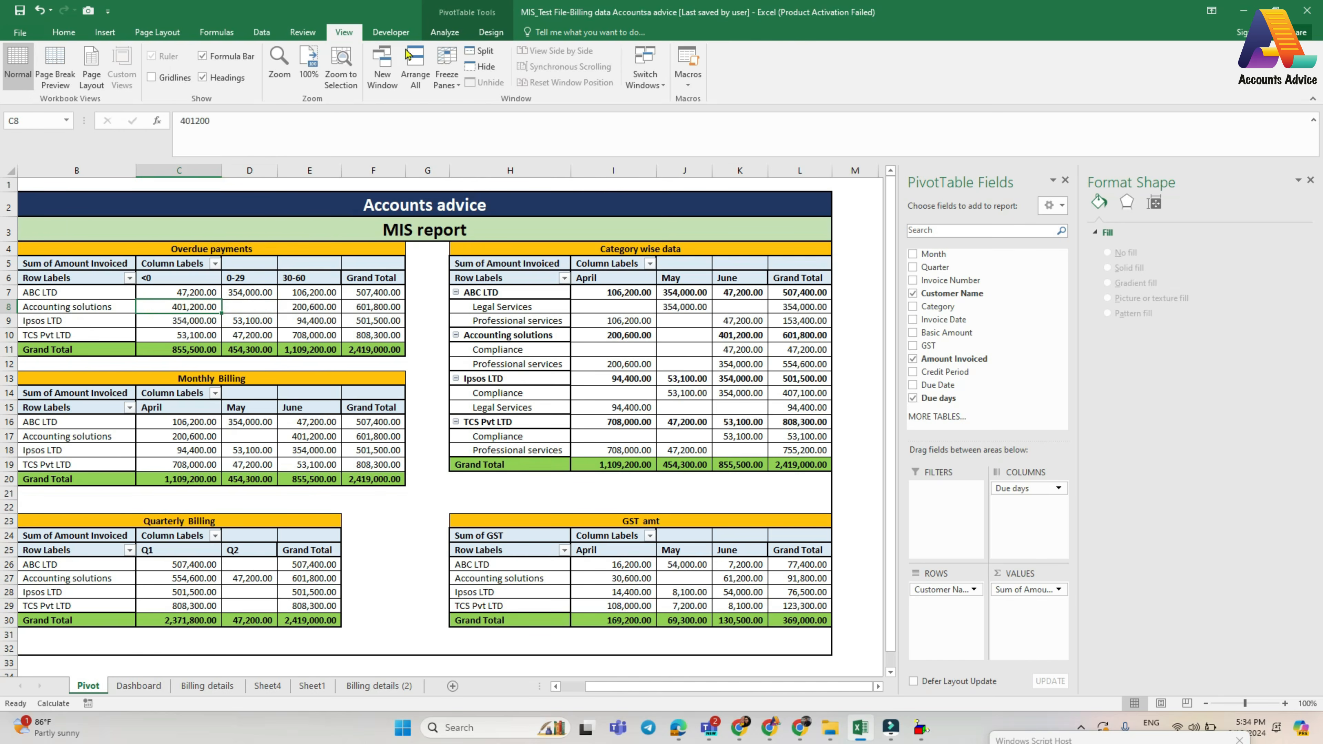
left_click(440, 32)
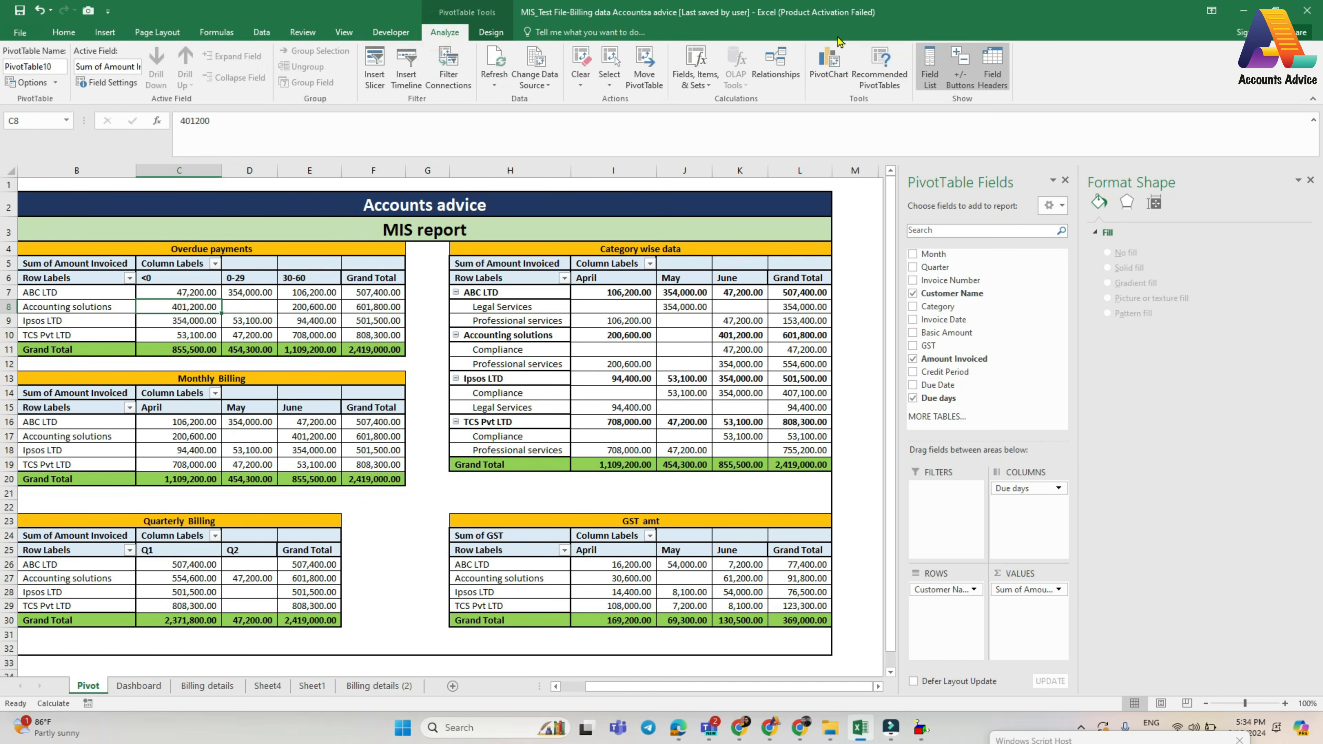
left_click(832, 73)
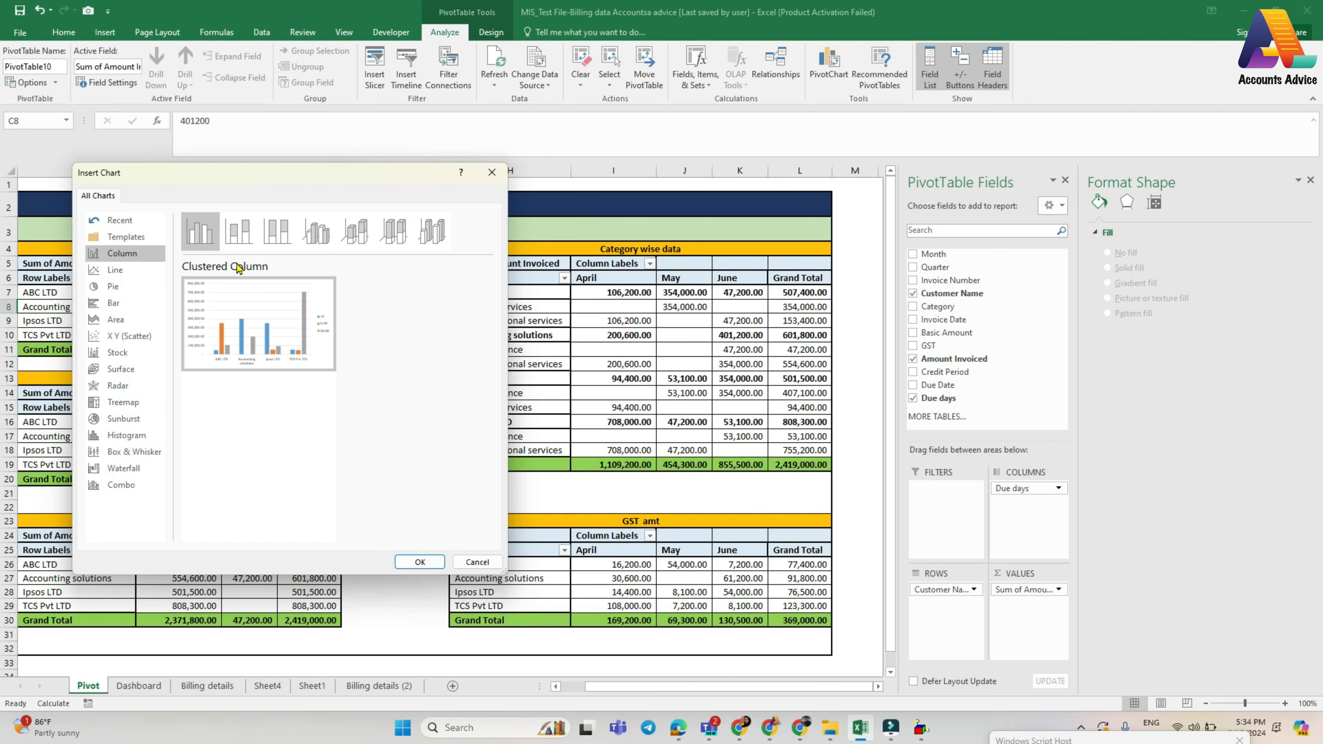
left_click(333, 245)
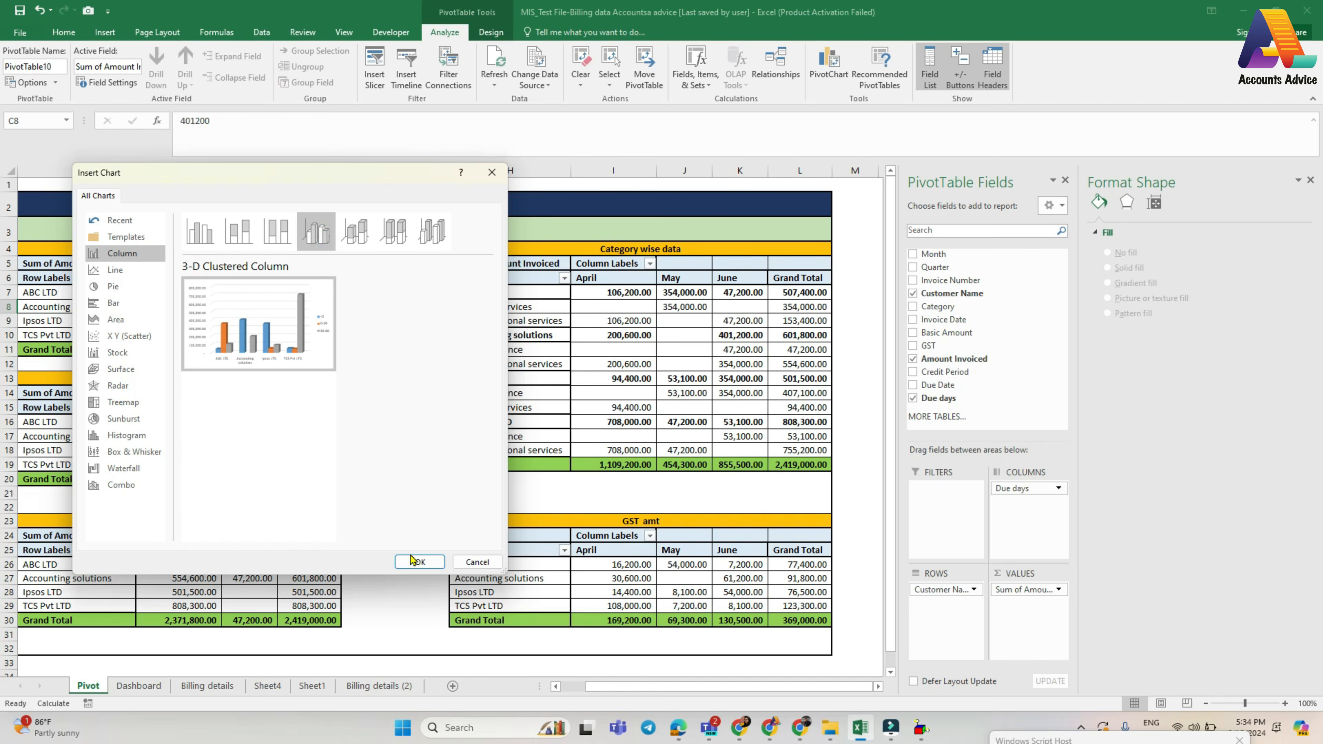
left_click(420, 562)
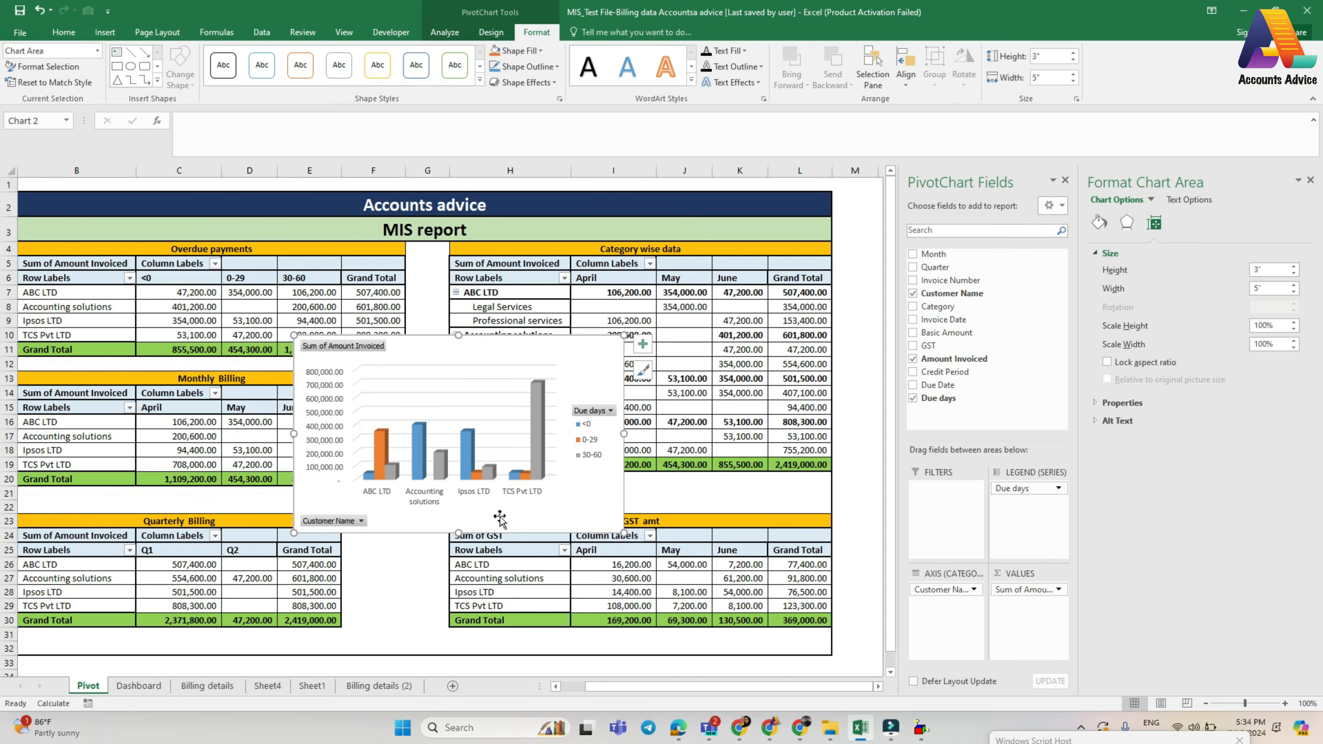
- Move the overdue payments chart to the Dashboard sheet and place it with its upper corner around cell B5
left_click(491, 32)
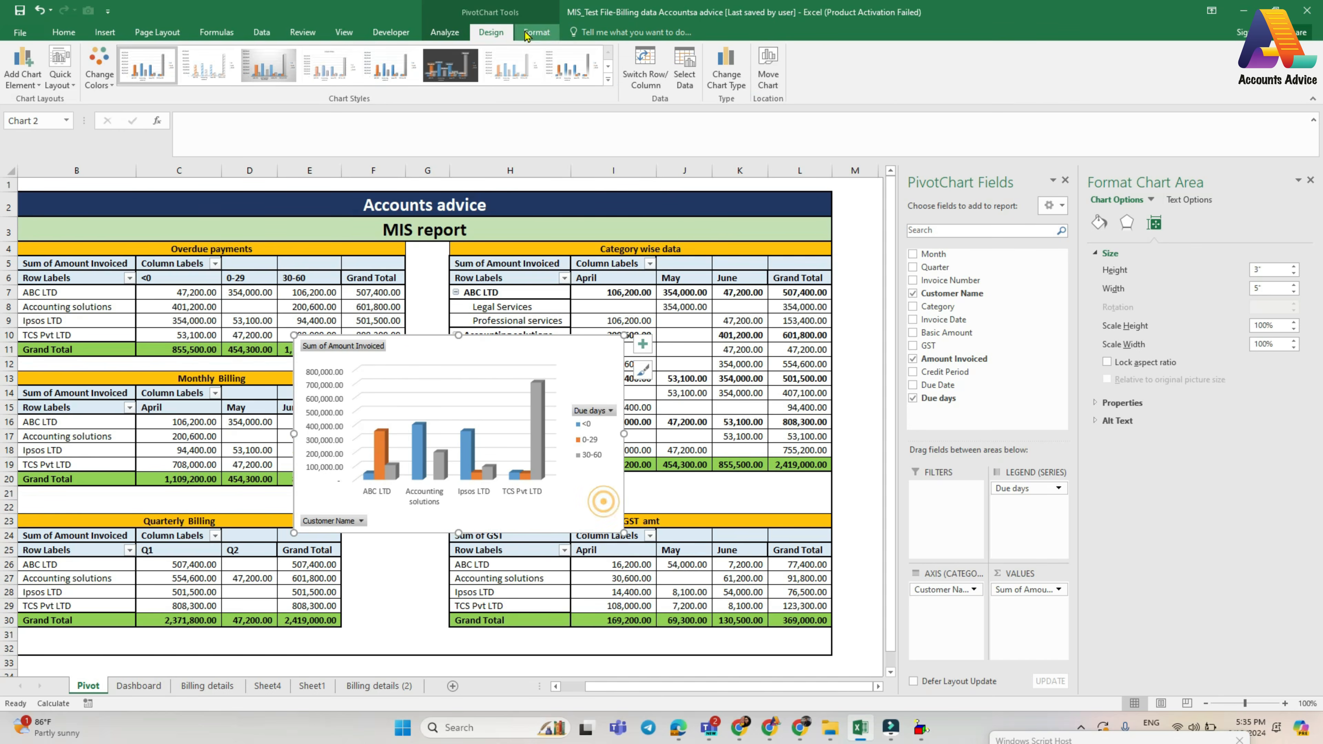
left_click(767, 77)
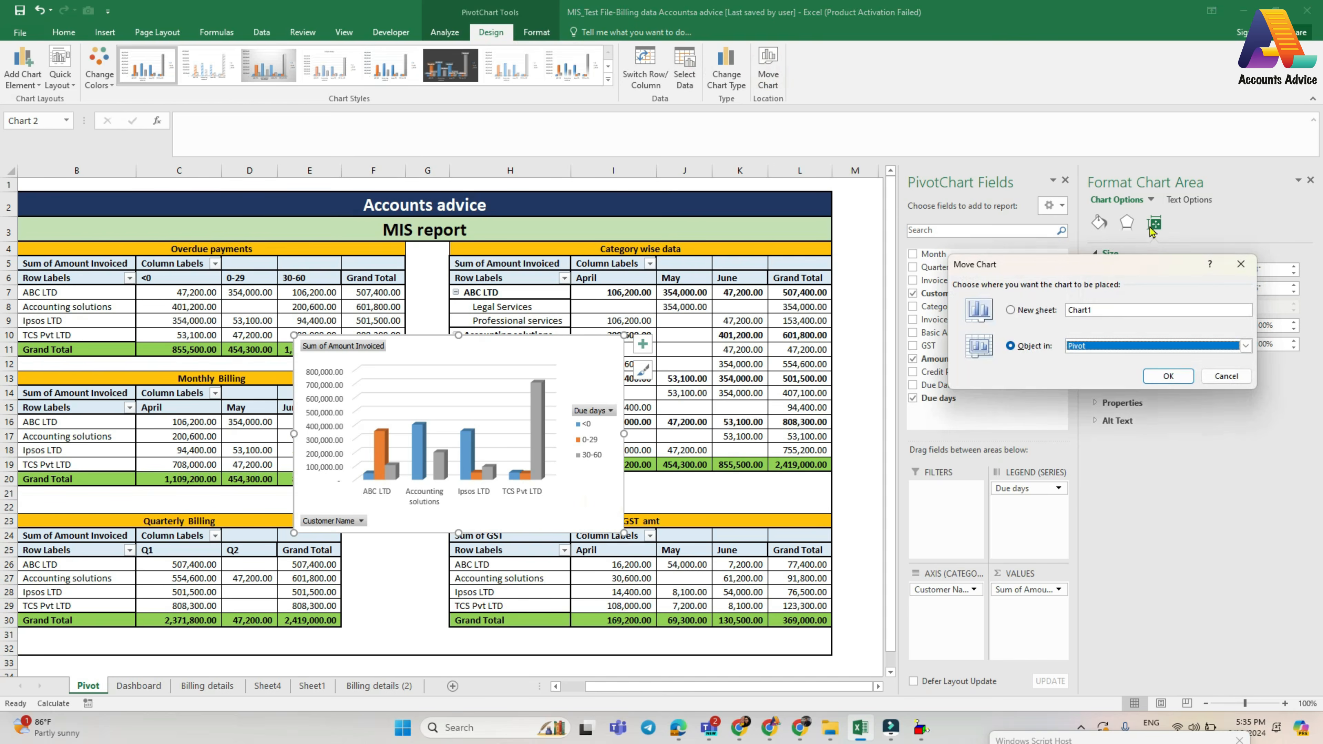
left_click(1096, 346)
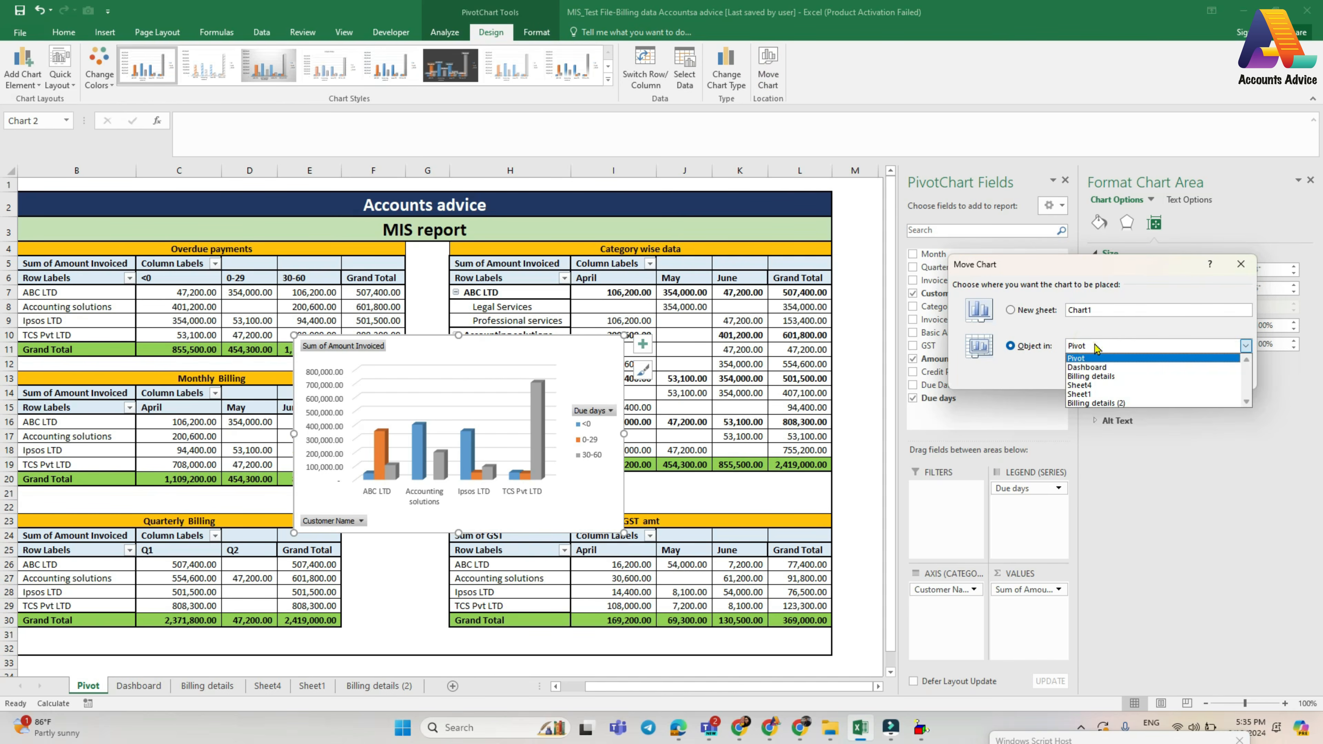
left_click(1095, 368)
left_click(1167, 375)
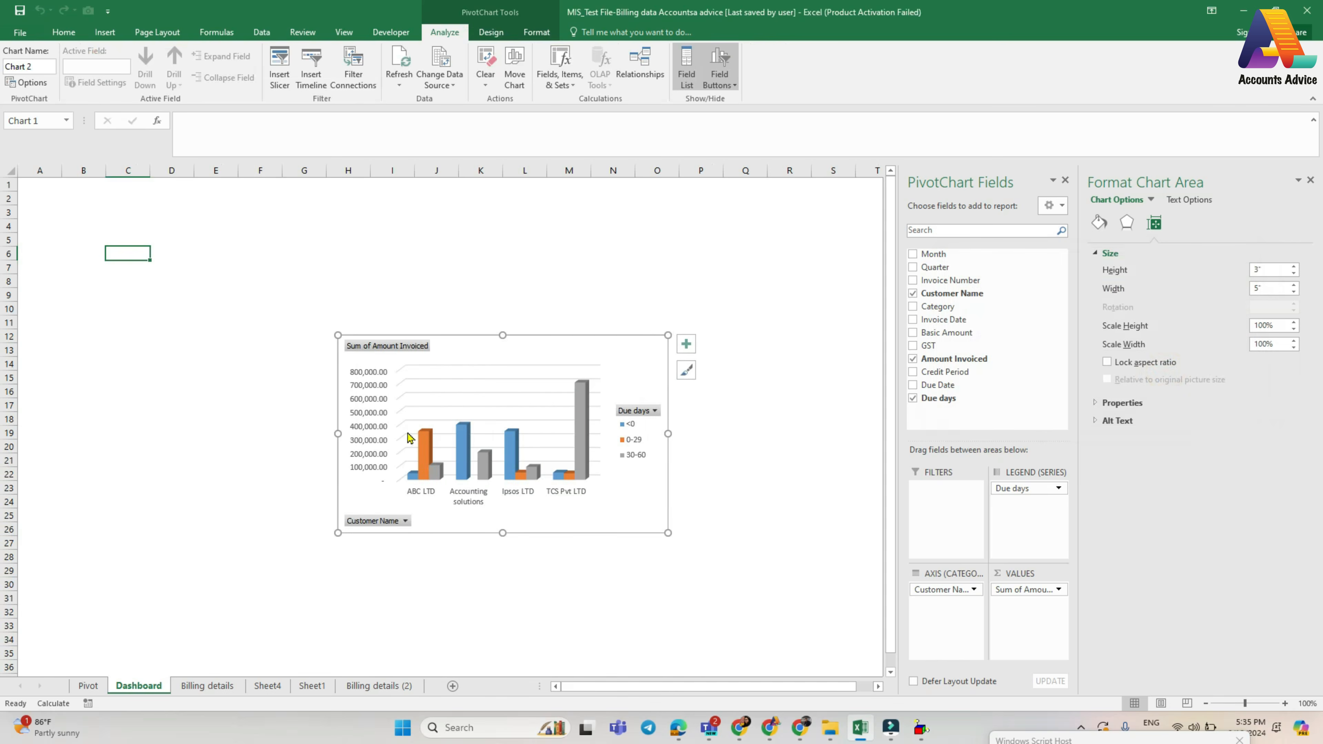
left_click_drag(475, 351, 206, 248)
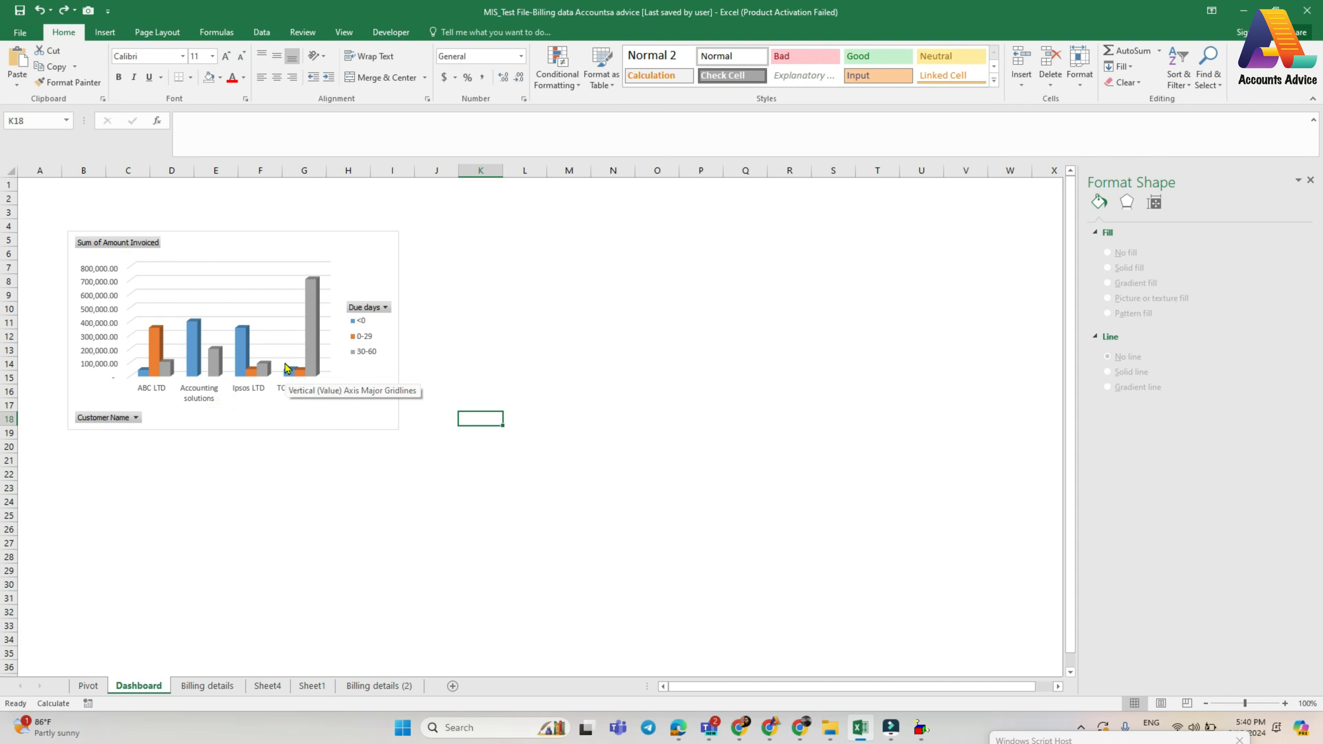
- Apply the dark chart Style 6 to the overdue payments chart on the Dashboard sheet
left_click(307, 407)
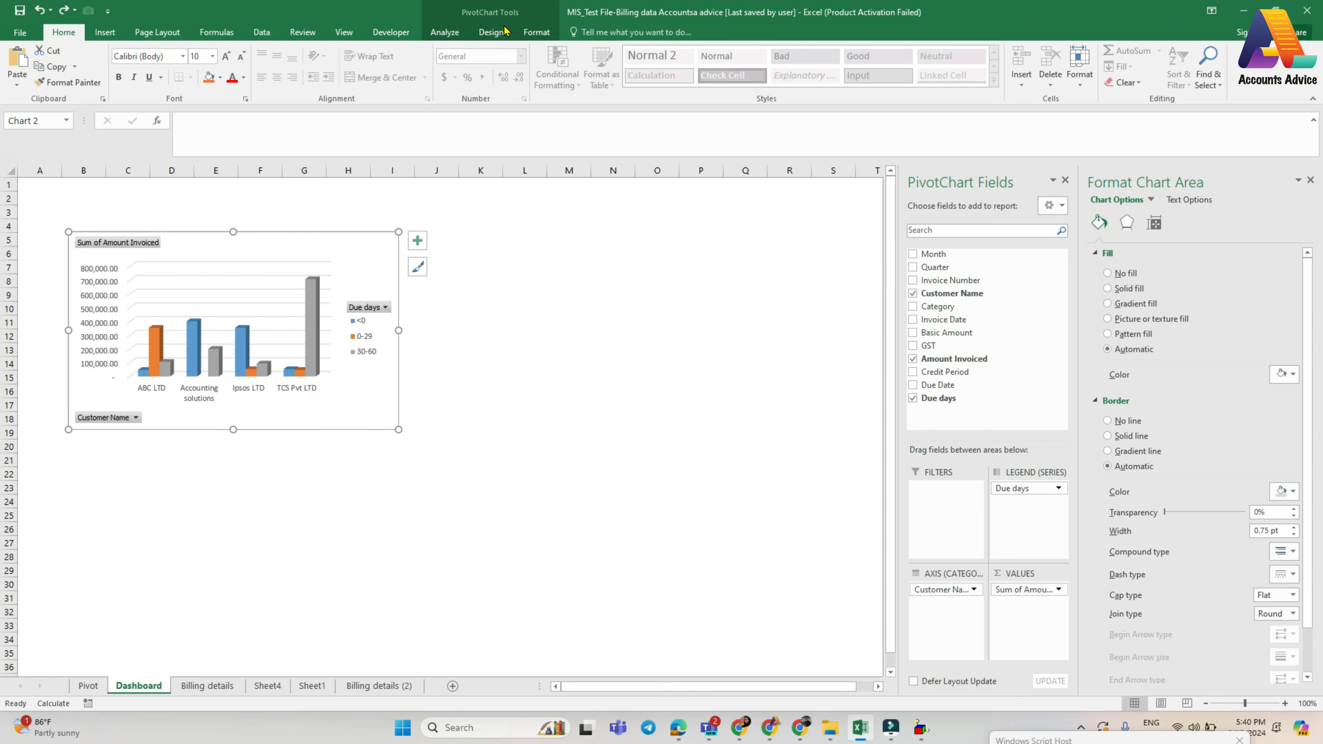
left_click(490, 32)
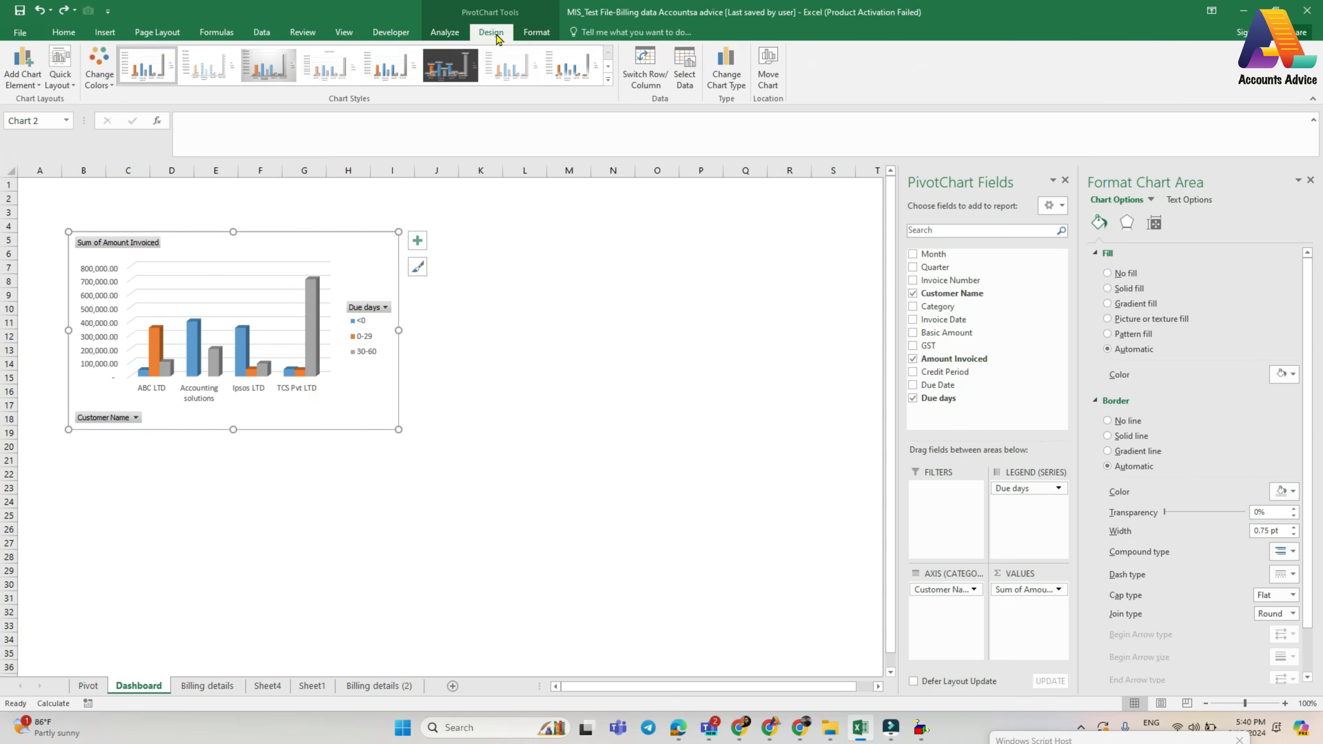
left_click(451, 65)
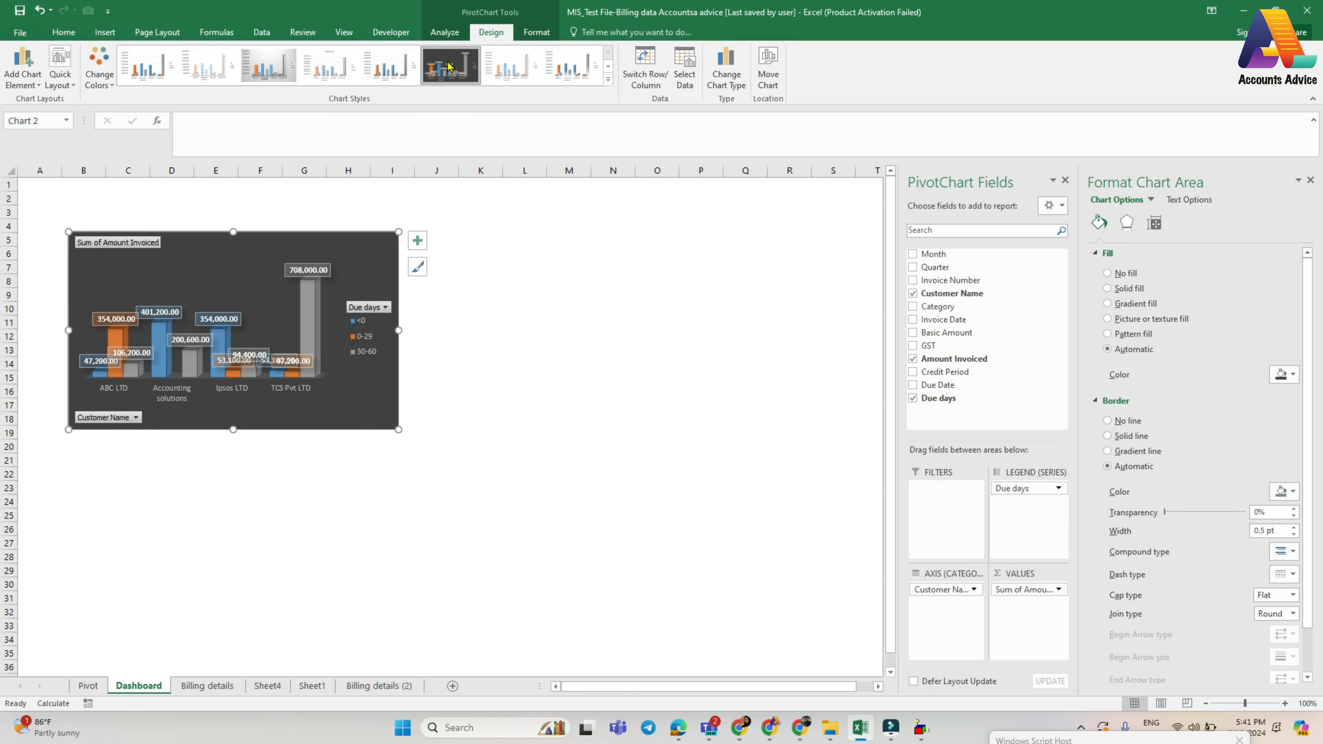
- Apply quick Layout 5 to the overdue payments chart and enlarge it to end around cell J24
left_click(65, 81)
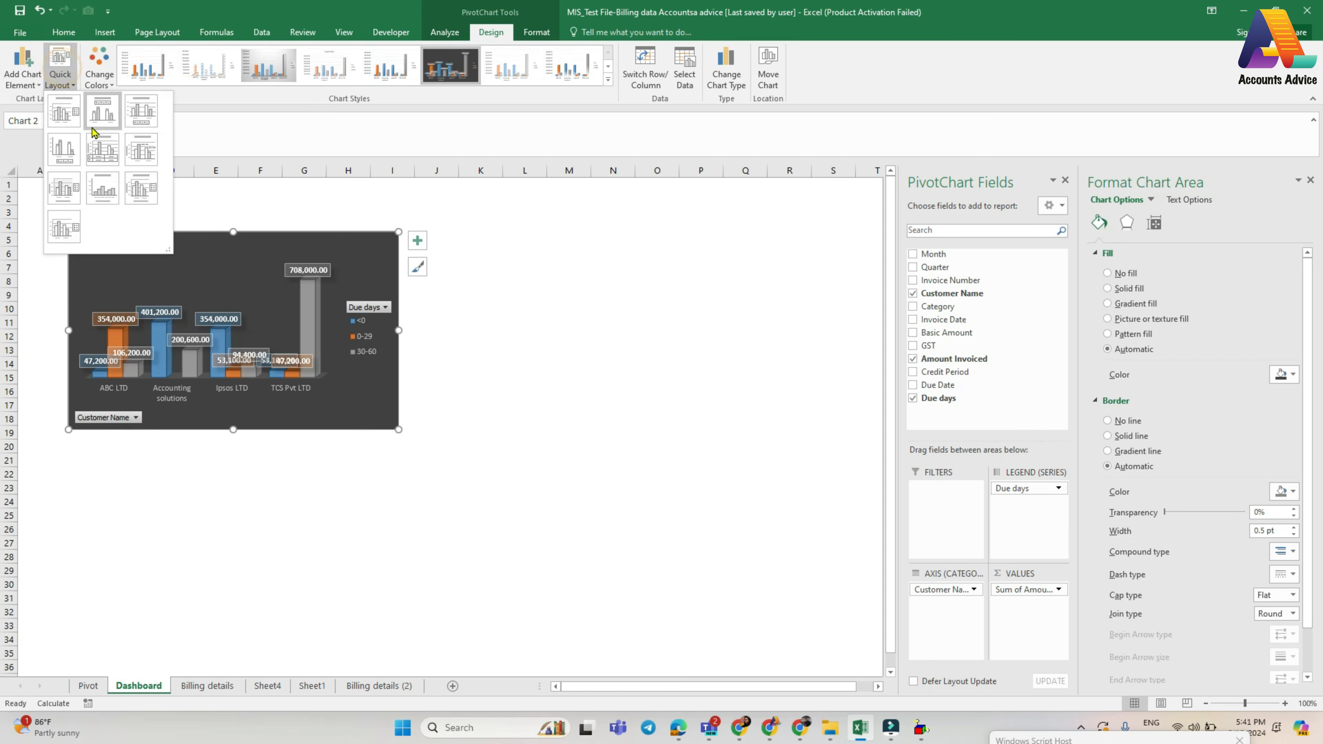
left_click(102, 152)
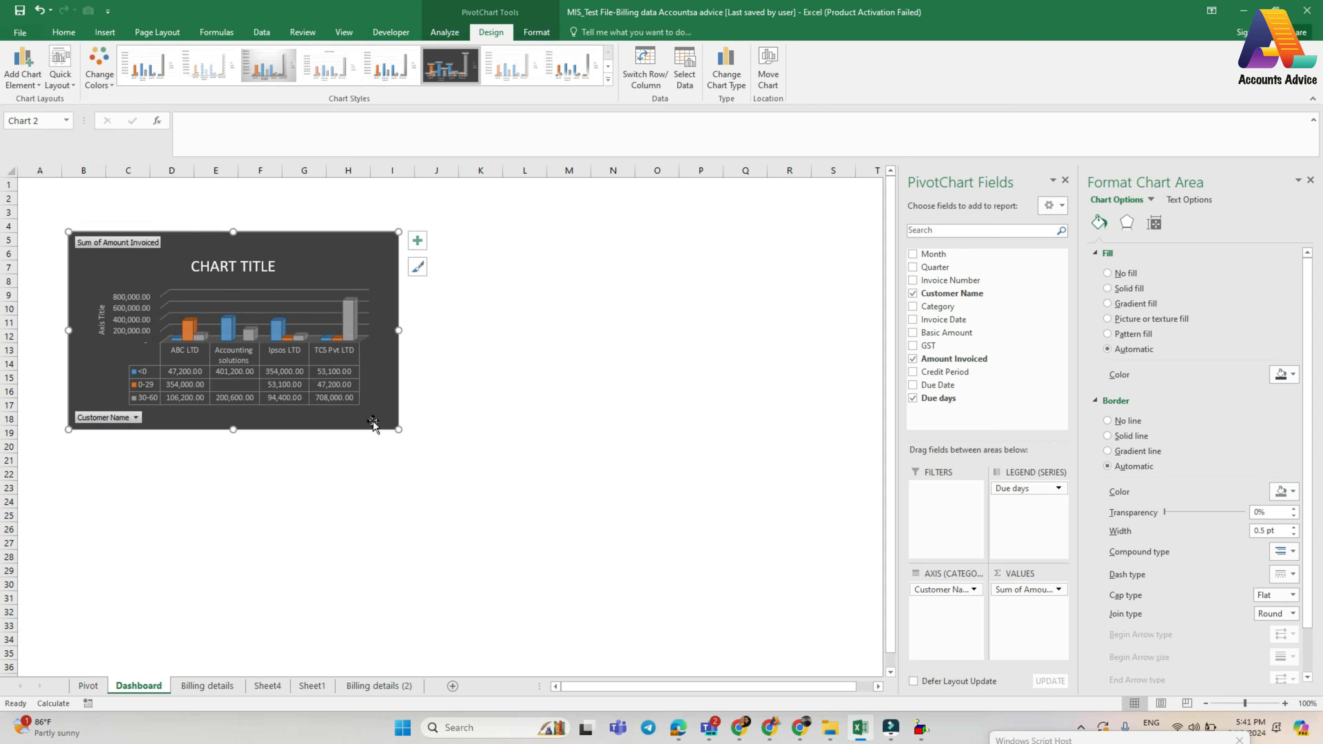
left_click_drag(397, 428, 449, 515)
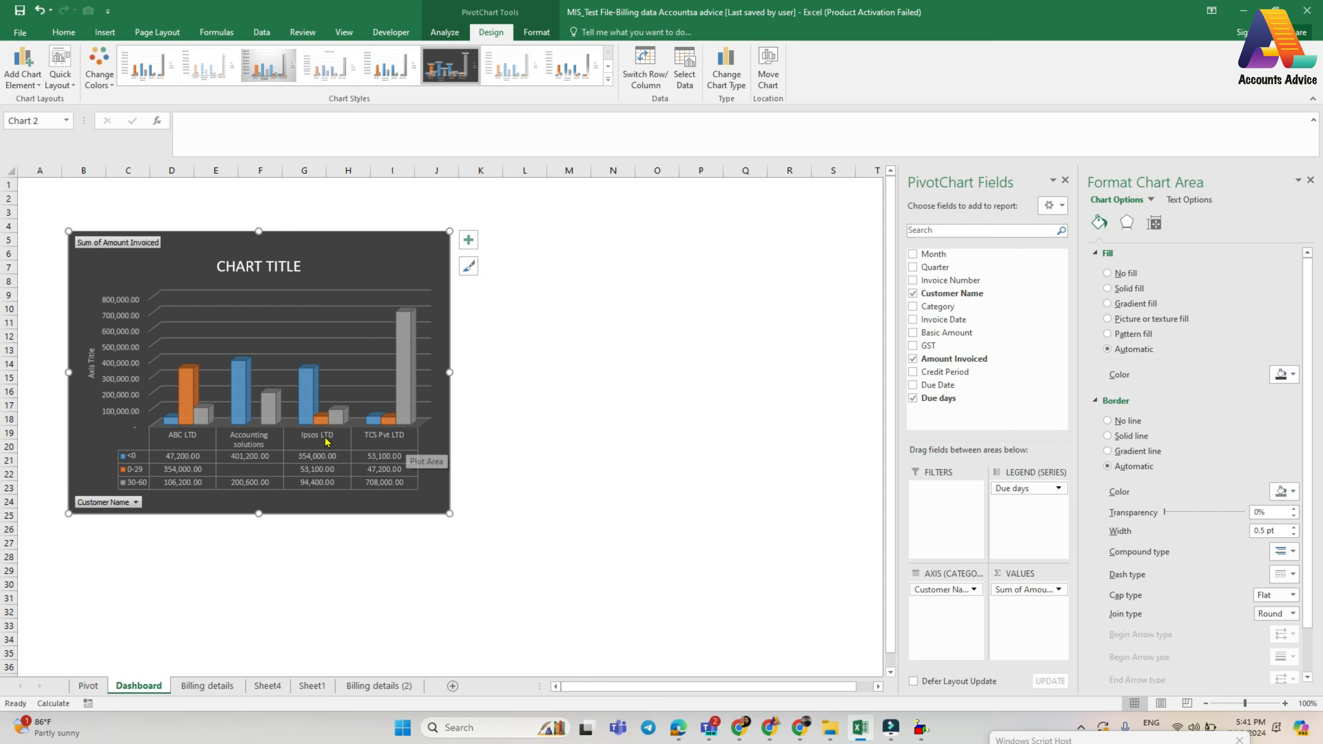
- Open the title text of the overdue payments chart for editing
left_click(253, 270)
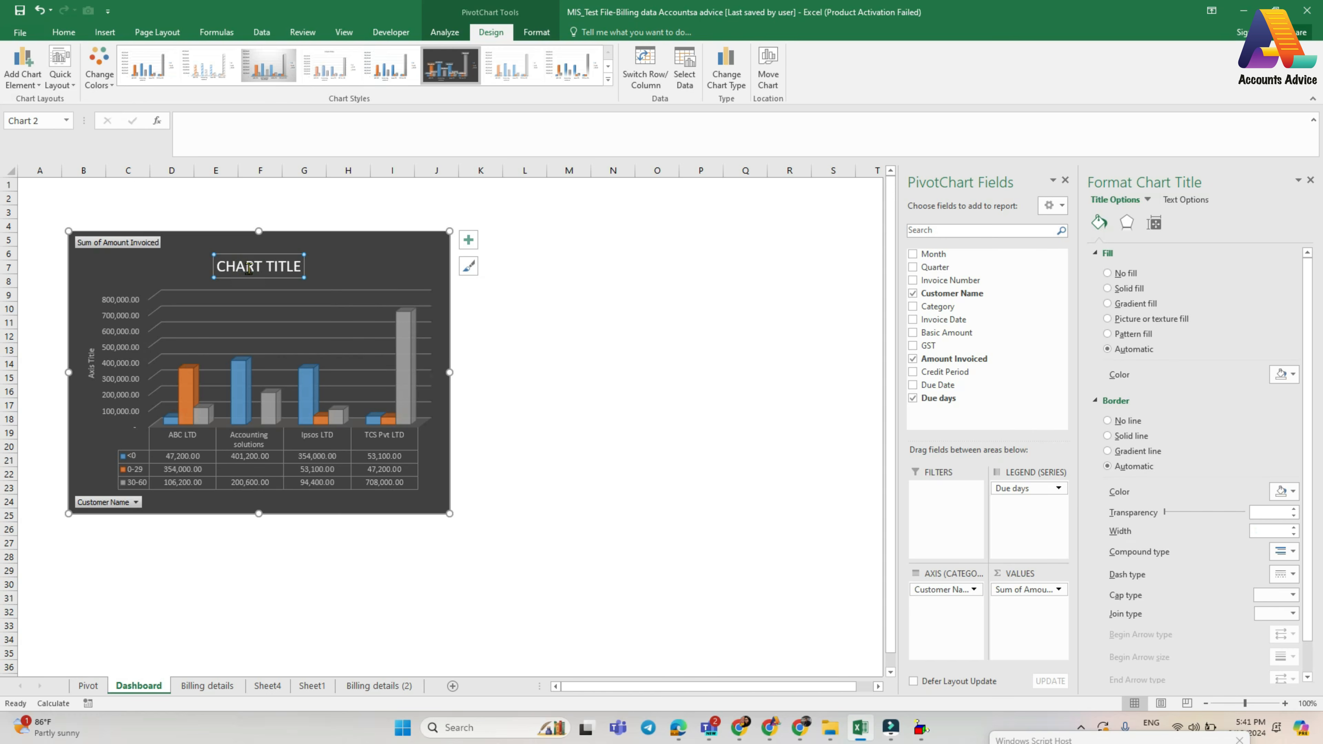
left_click(266, 264)
double_click(245, 269)
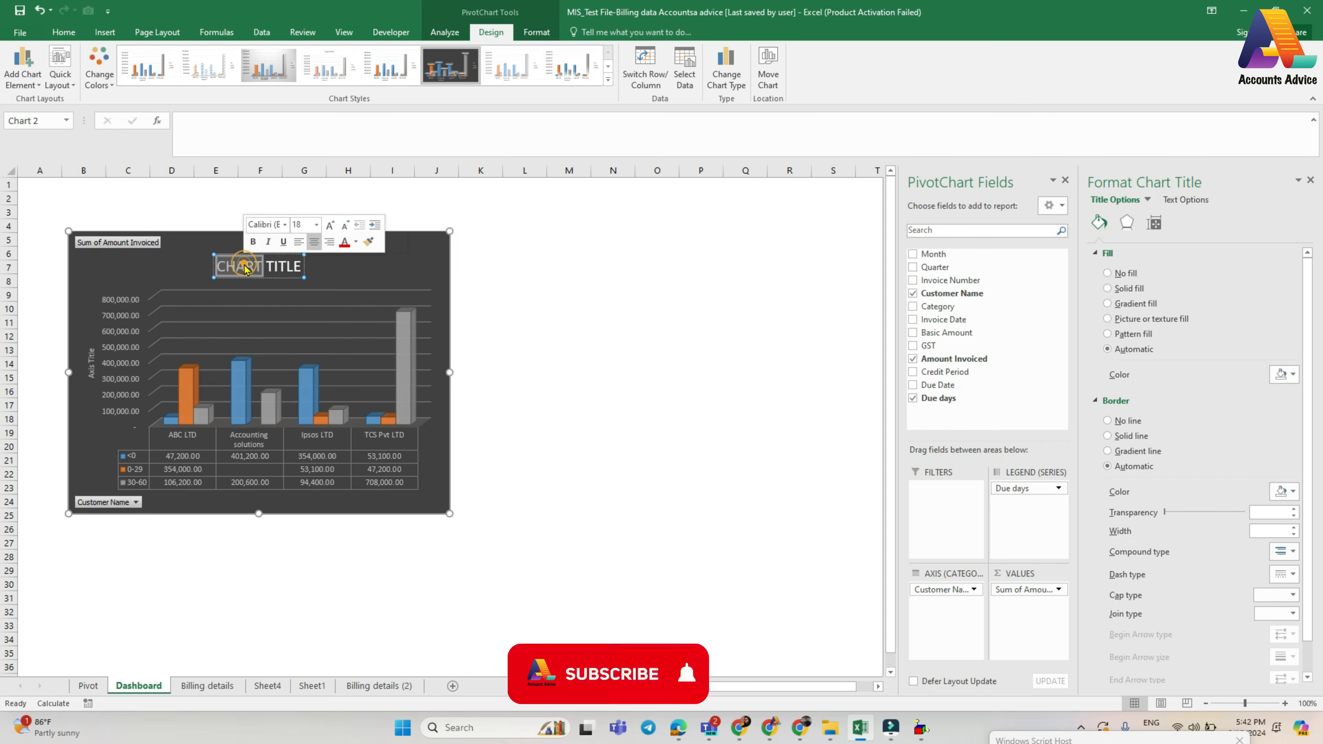
left_click(524, 322)
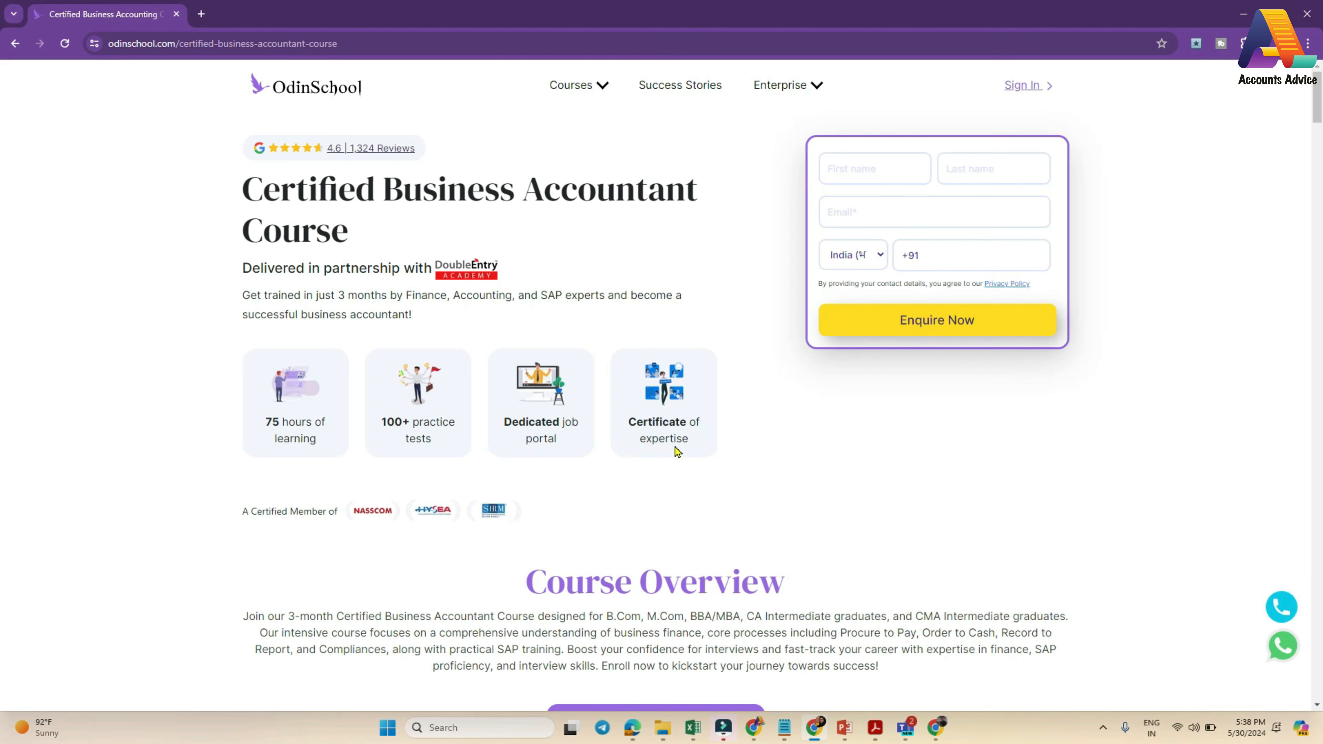
- Look through the Certified Business Accountant course page, from the placement stories and curriculum to the fee structure
scroll(669, 466, "down", 15)
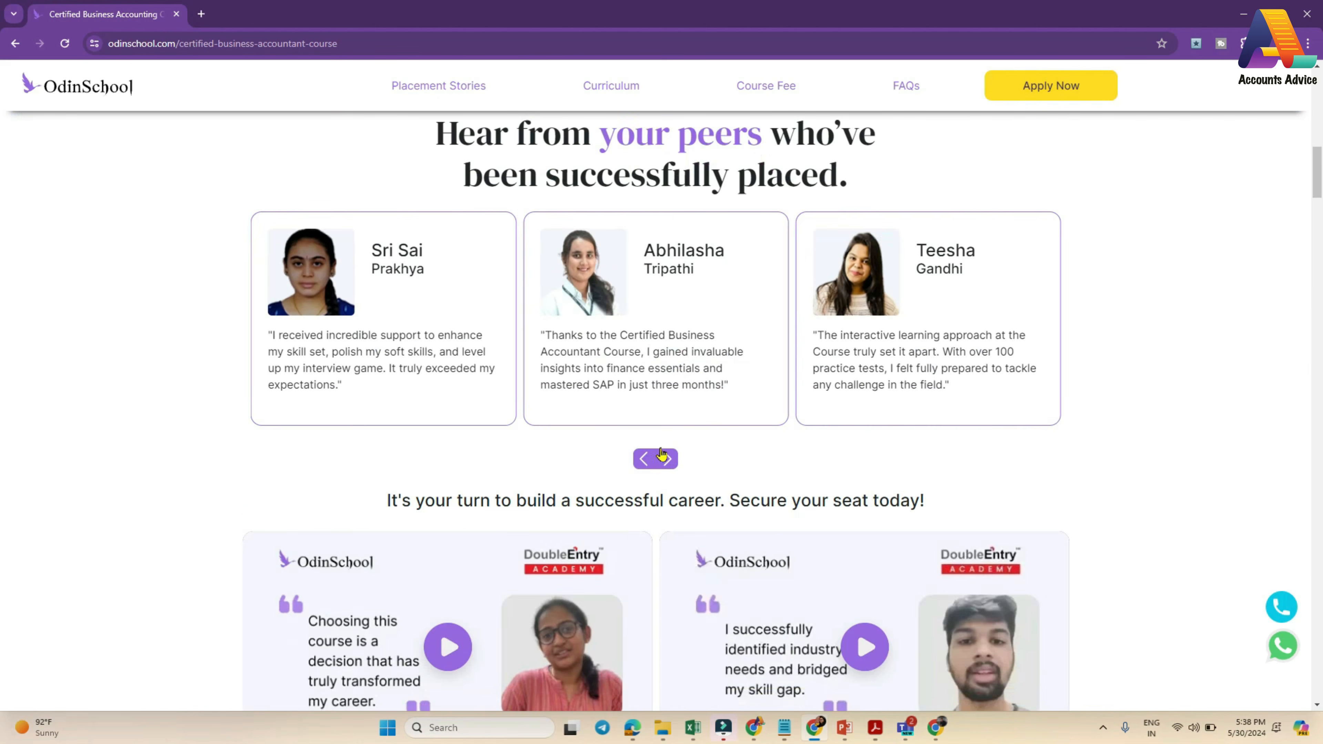
scroll(691, 587, "down", 20)
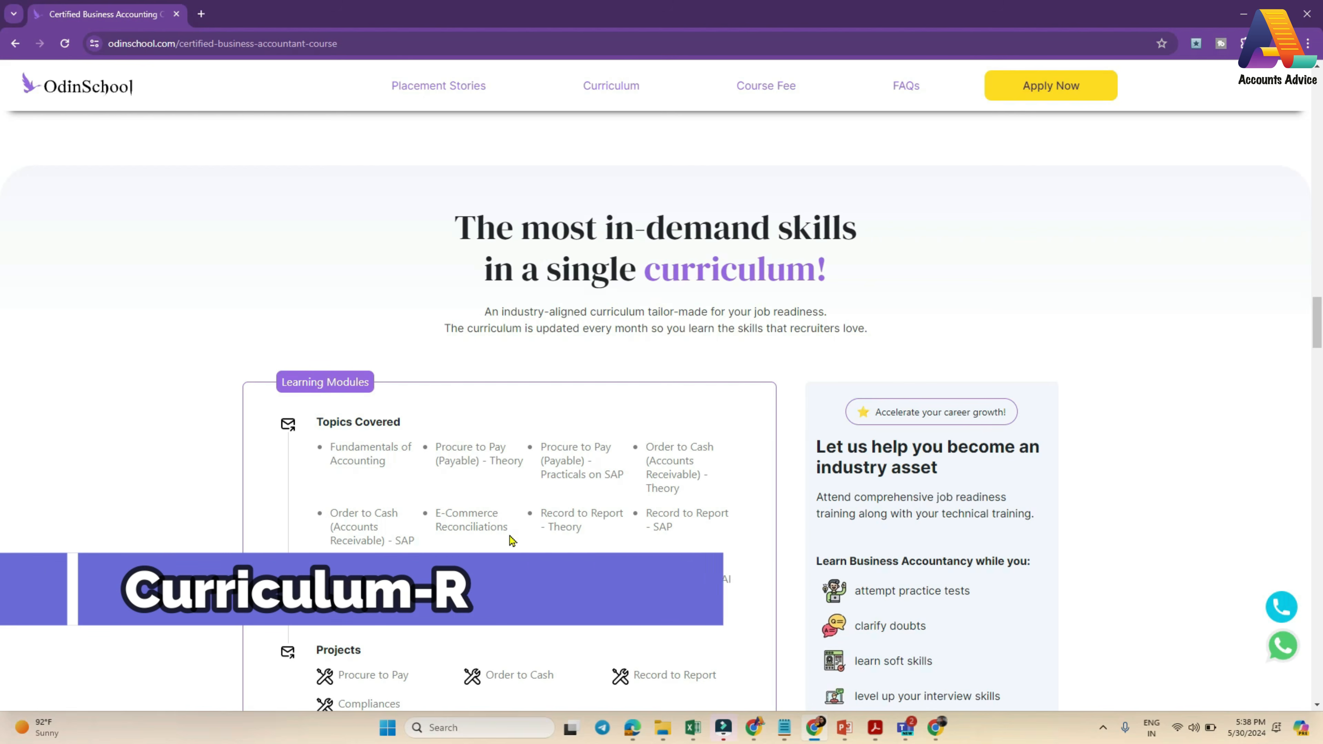
scroll(511, 540, "down", 15)
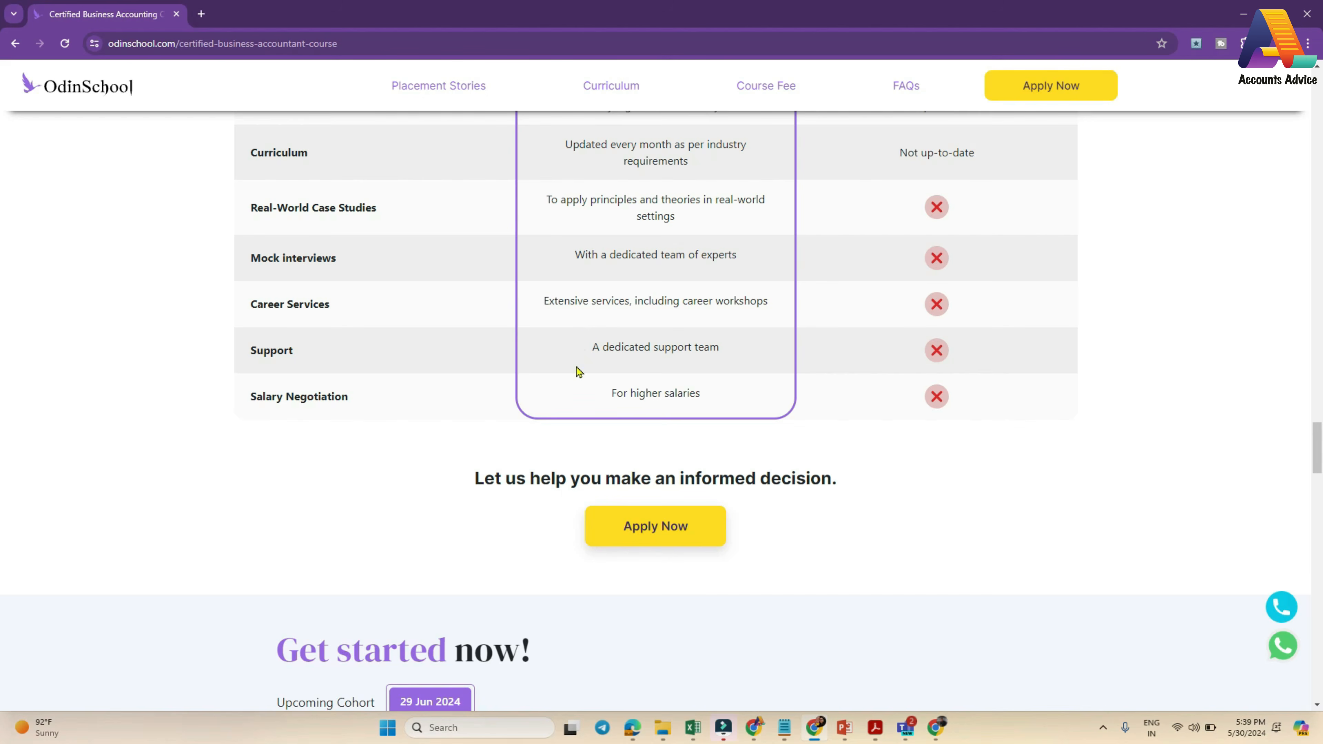
scroll(578, 371, "down", 5)
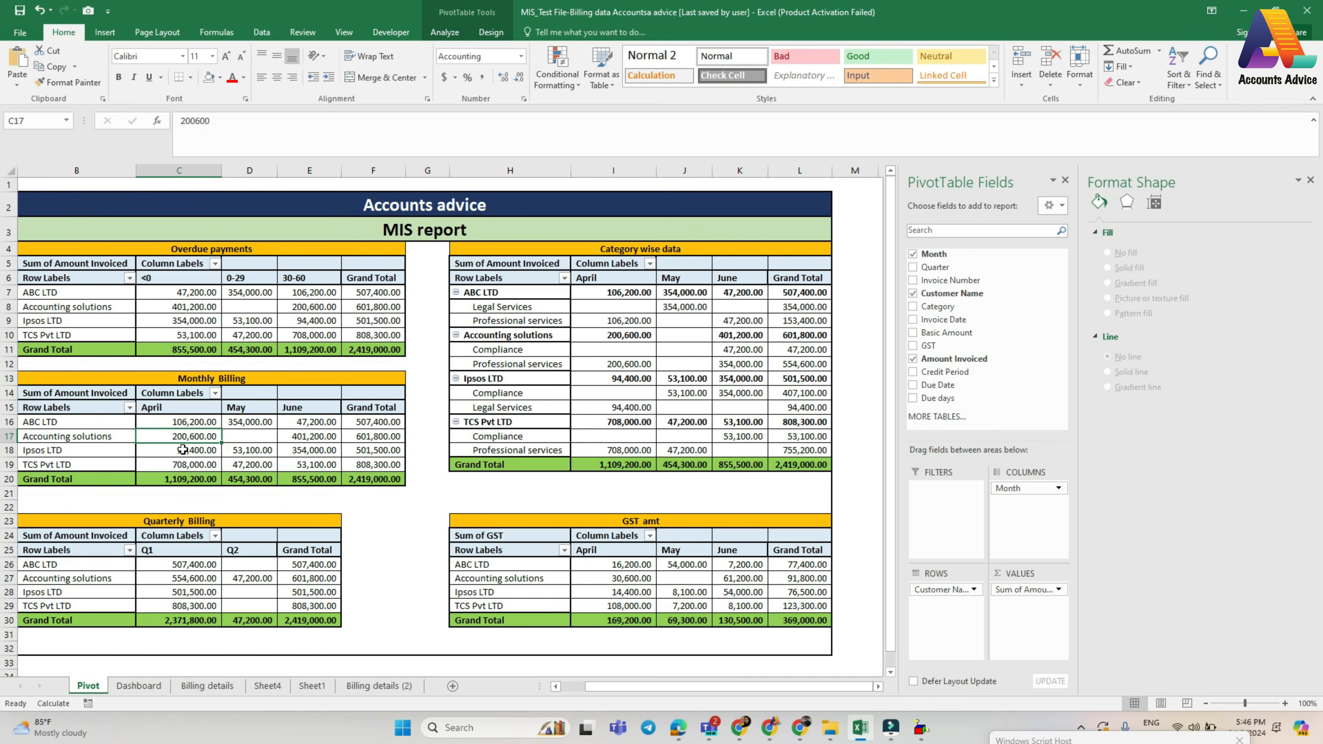
- Insert a 3-D Clustered Bar PivotChart from the Monthly Billing table on the Pivot sheet
mouse_move(182, 450)
left_click(444, 32)
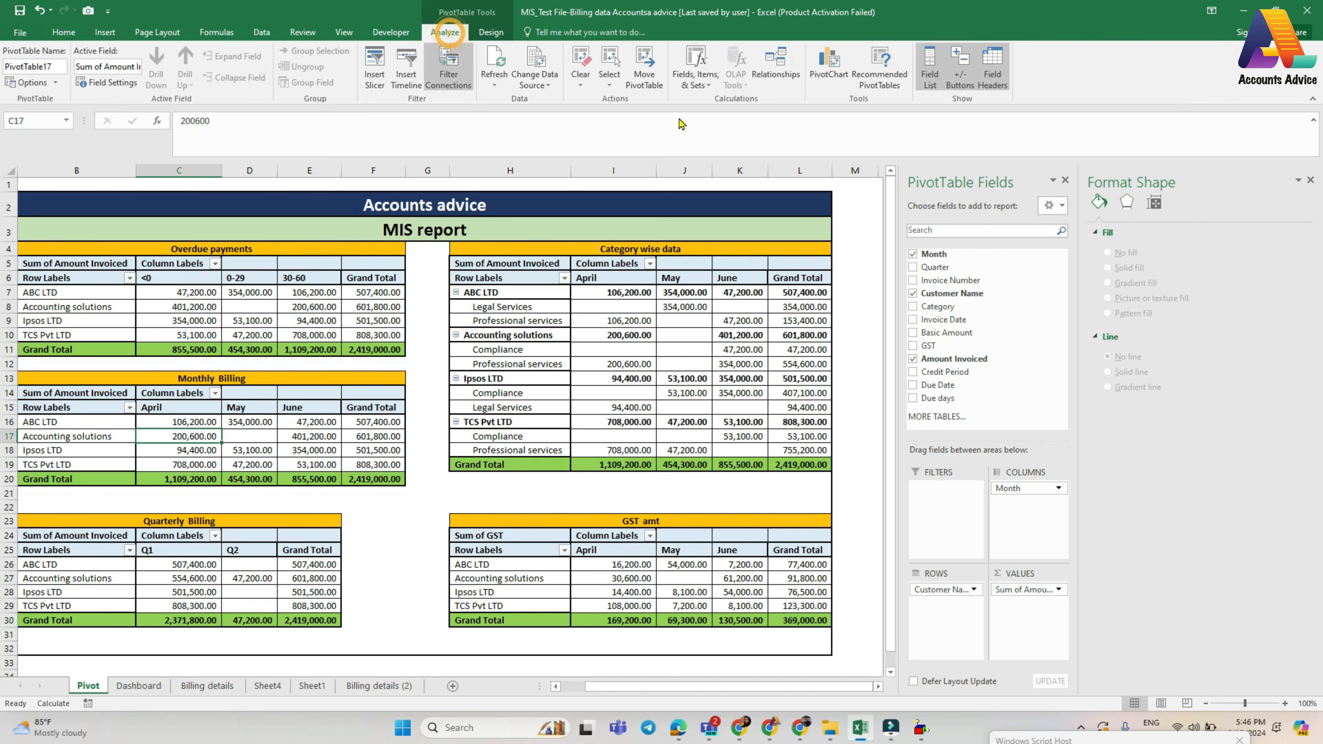
left_click(822, 74)
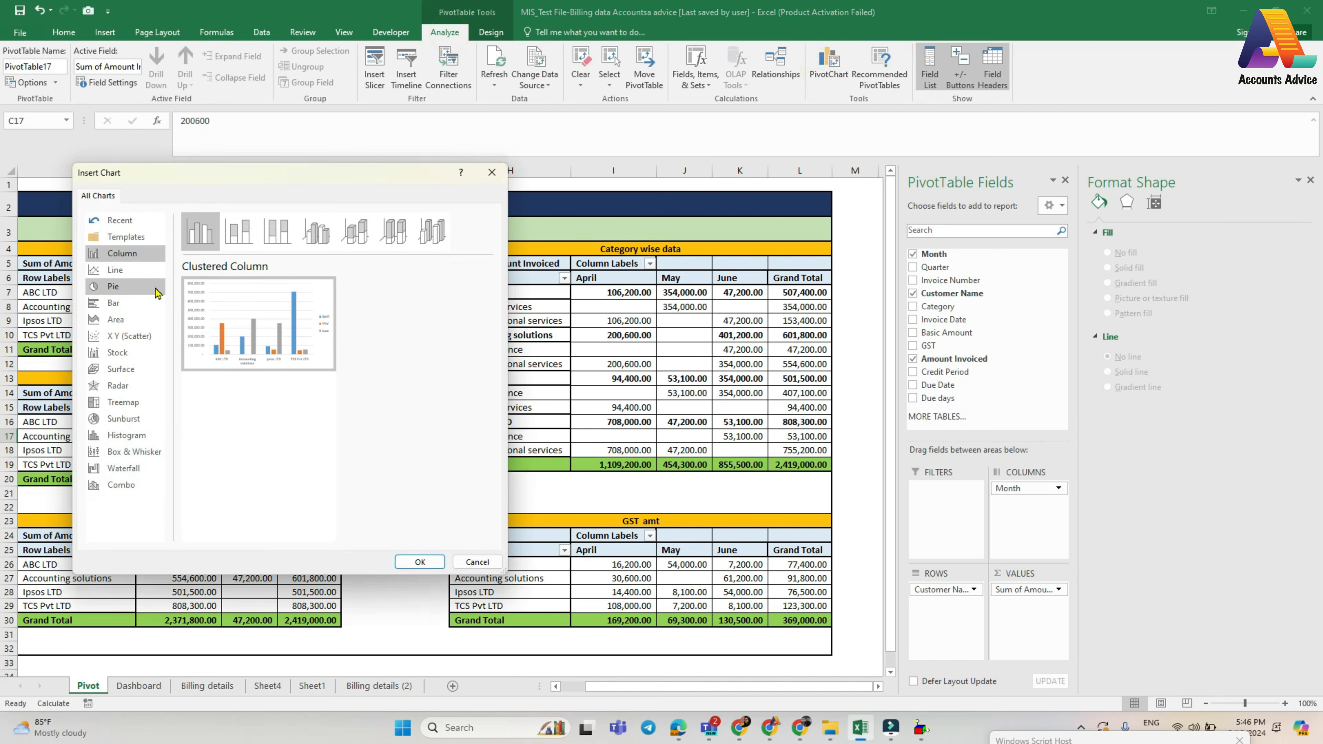
left_click(113, 302)
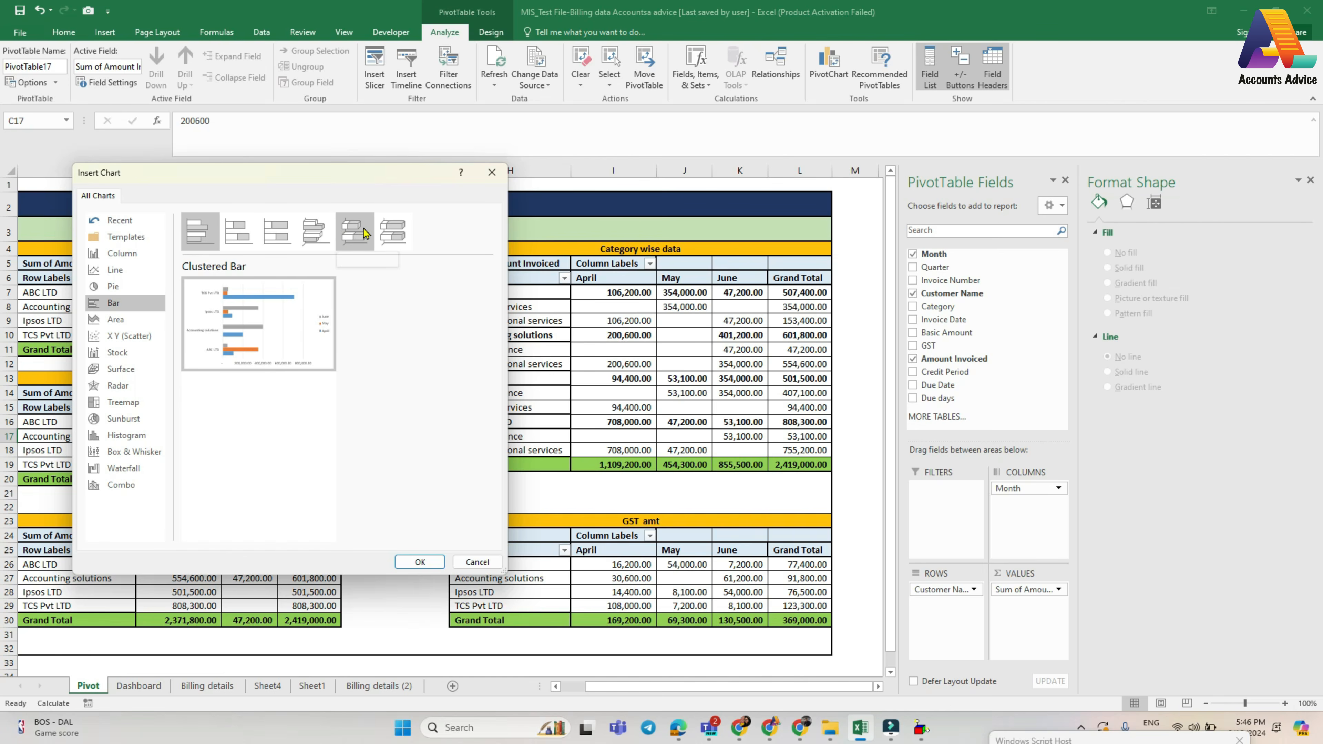
left_click(364, 233)
left_click(314, 228)
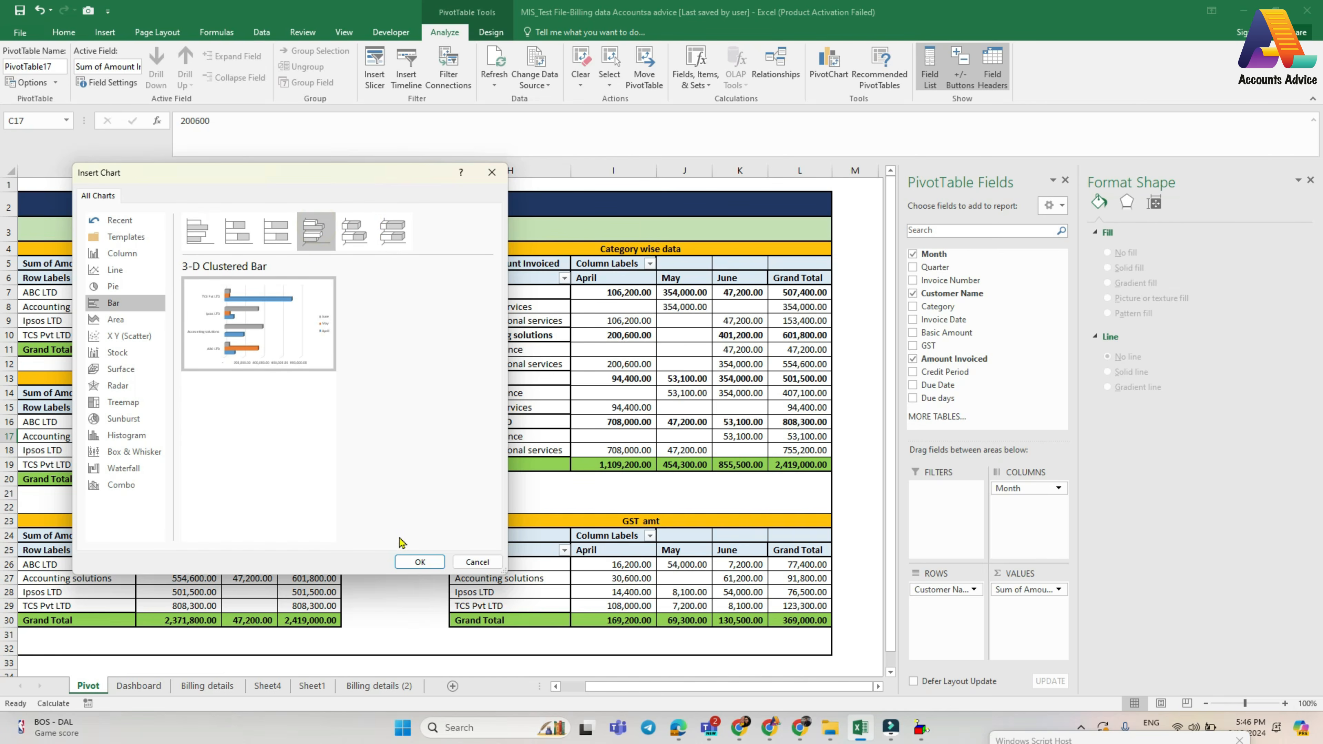
left_click(418, 563)
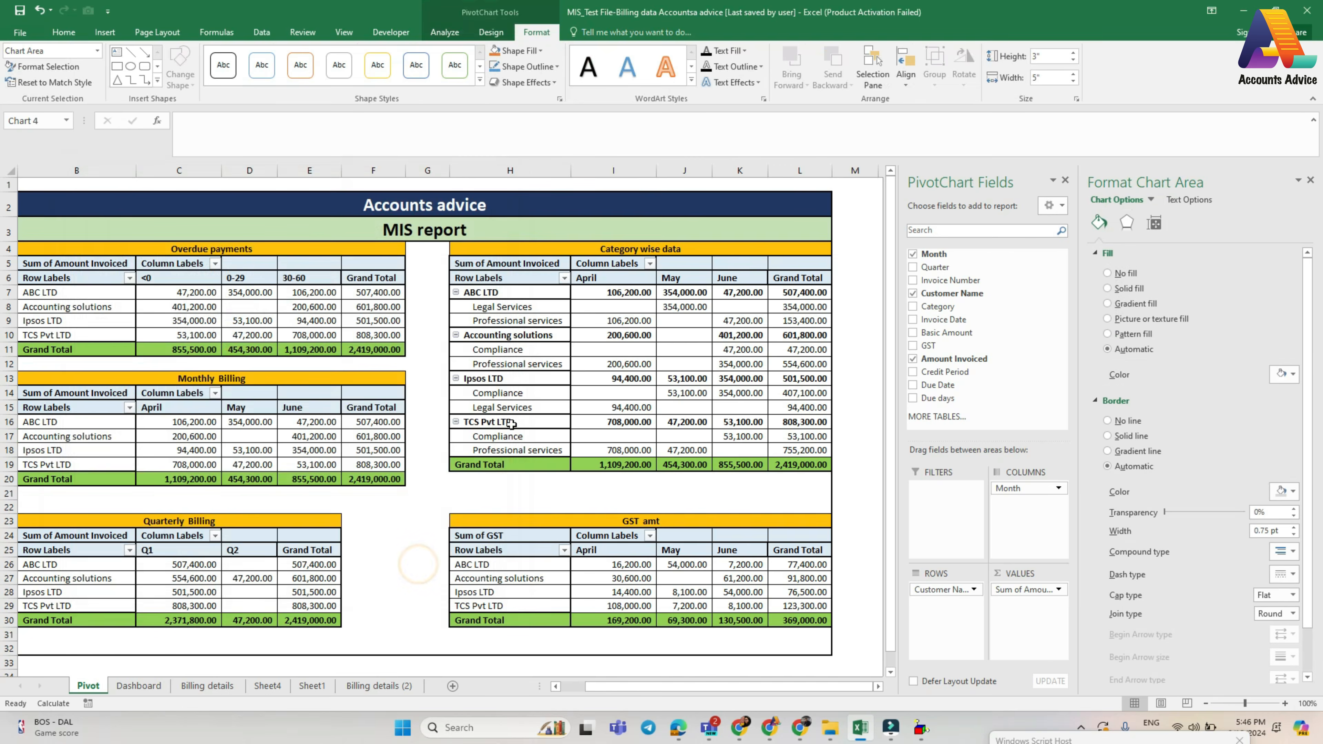
- Move the monthly billing chart to the Dashboard sheet and place it beside the overdue payment chart, spanning about K5 to R22
left_click(491, 32)
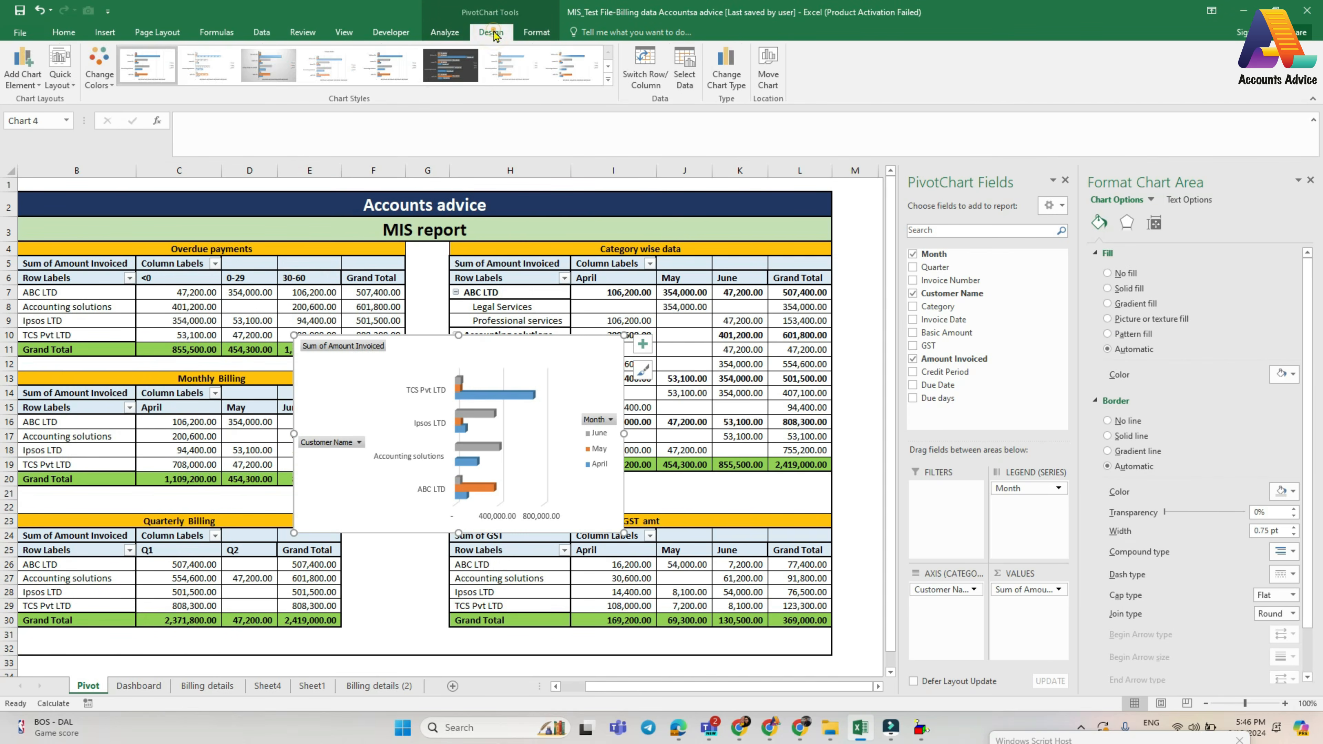
left_click(768, 67)
left_click(1096, 350)
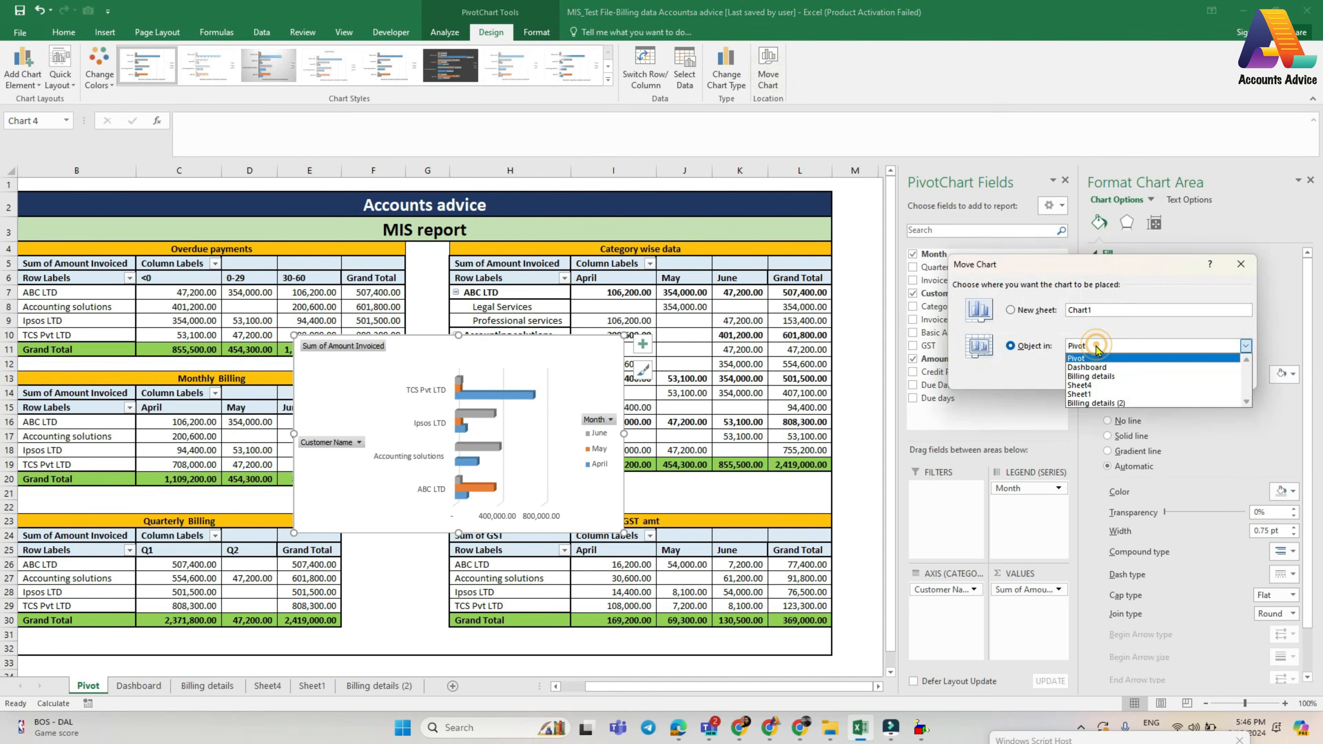
left_click(1086, 368)
left_click(1168, 376)
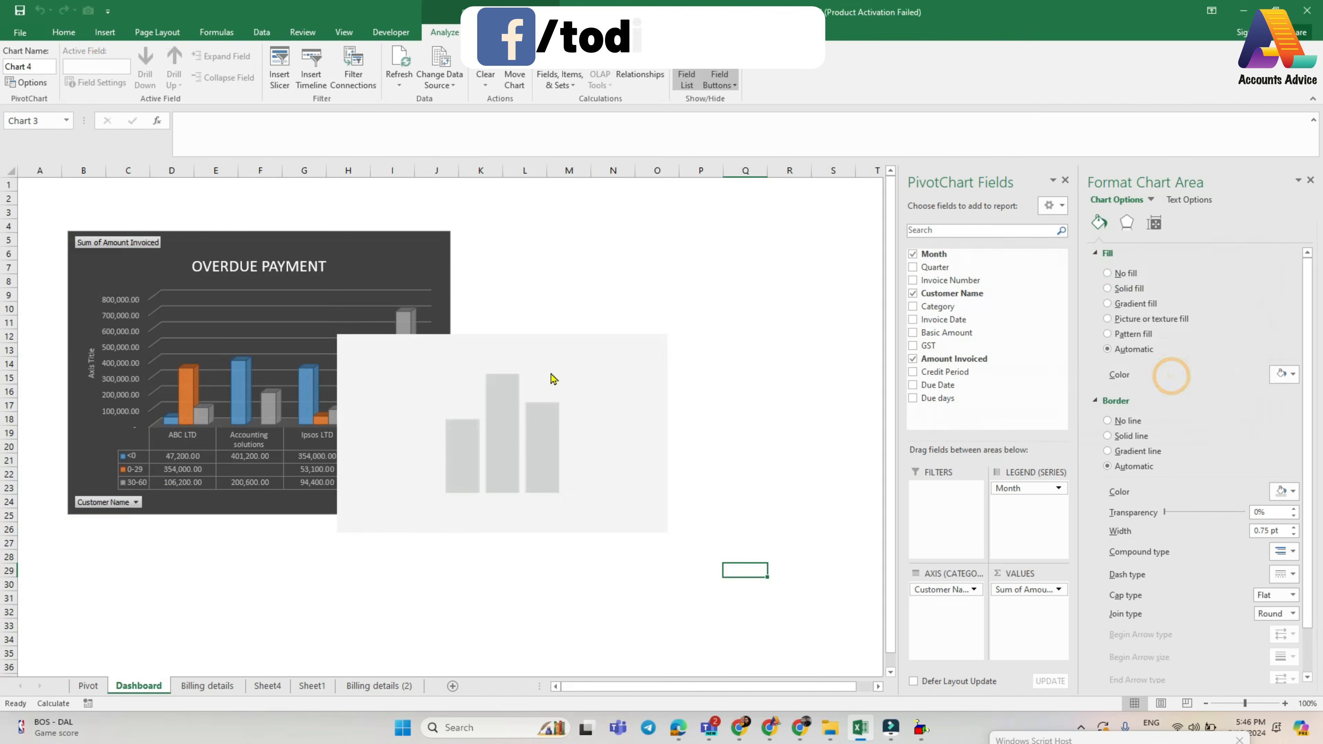
mouse_move(541, 355)
left_mouse_down()
mouse_move(670, 269)
mouse_move(663, 259)
left_mouse_up()
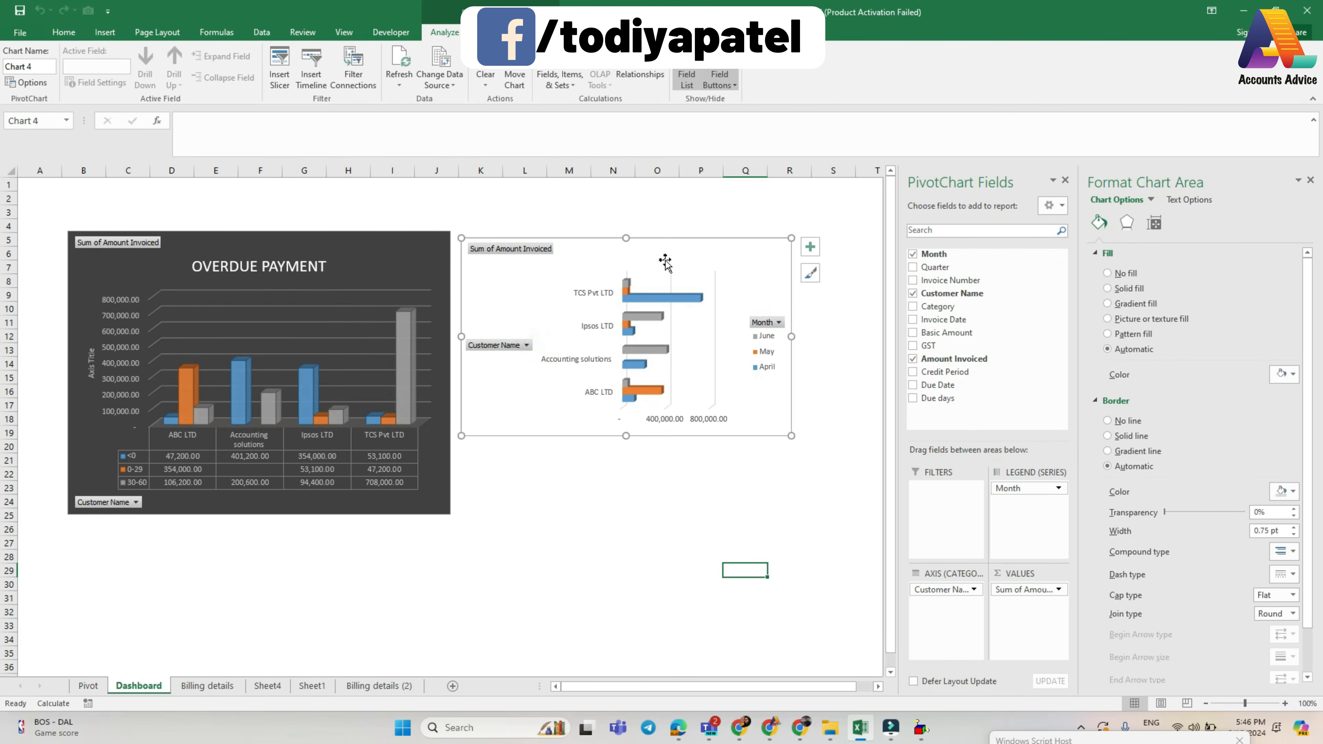
left_click_drag(792, 433, 809, 478)
- Apply quick Layout 2 to the monthly billing chart and enlarge it to end around cell S25
left_click(490, 32)
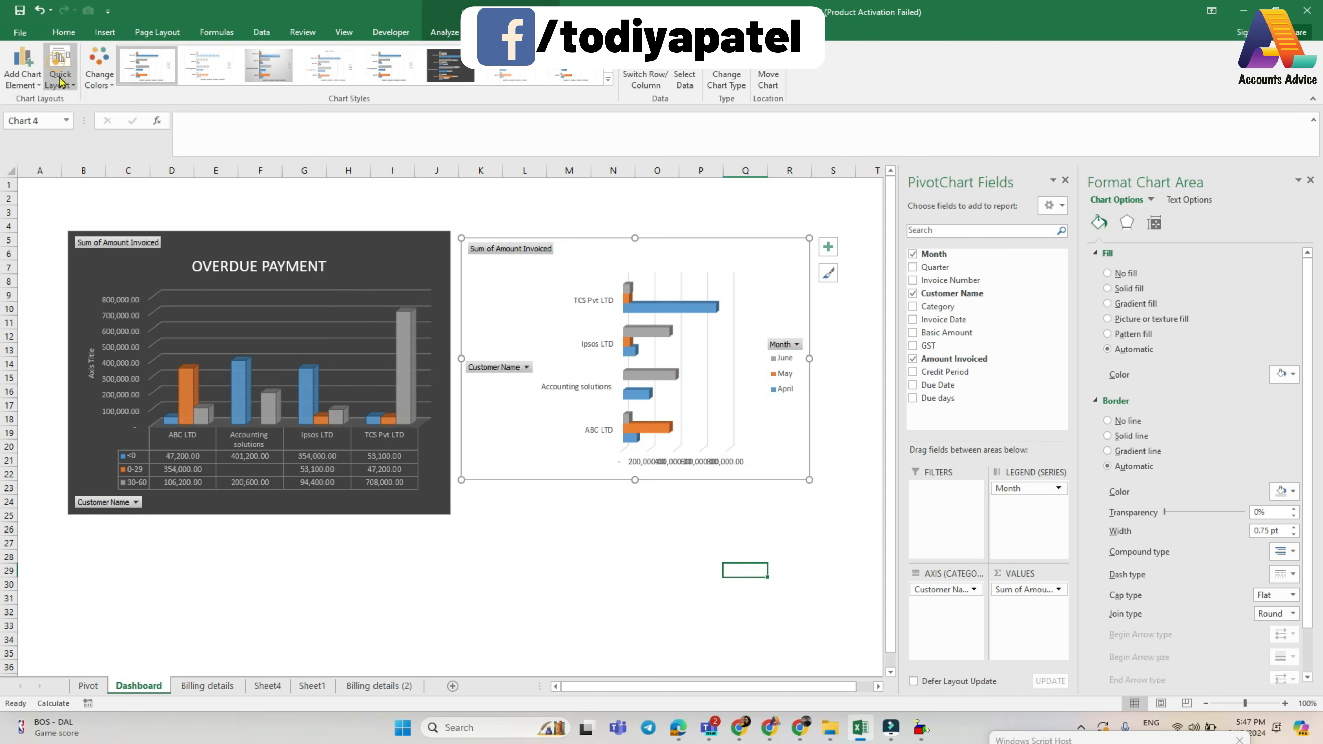
left_click(59, 67)
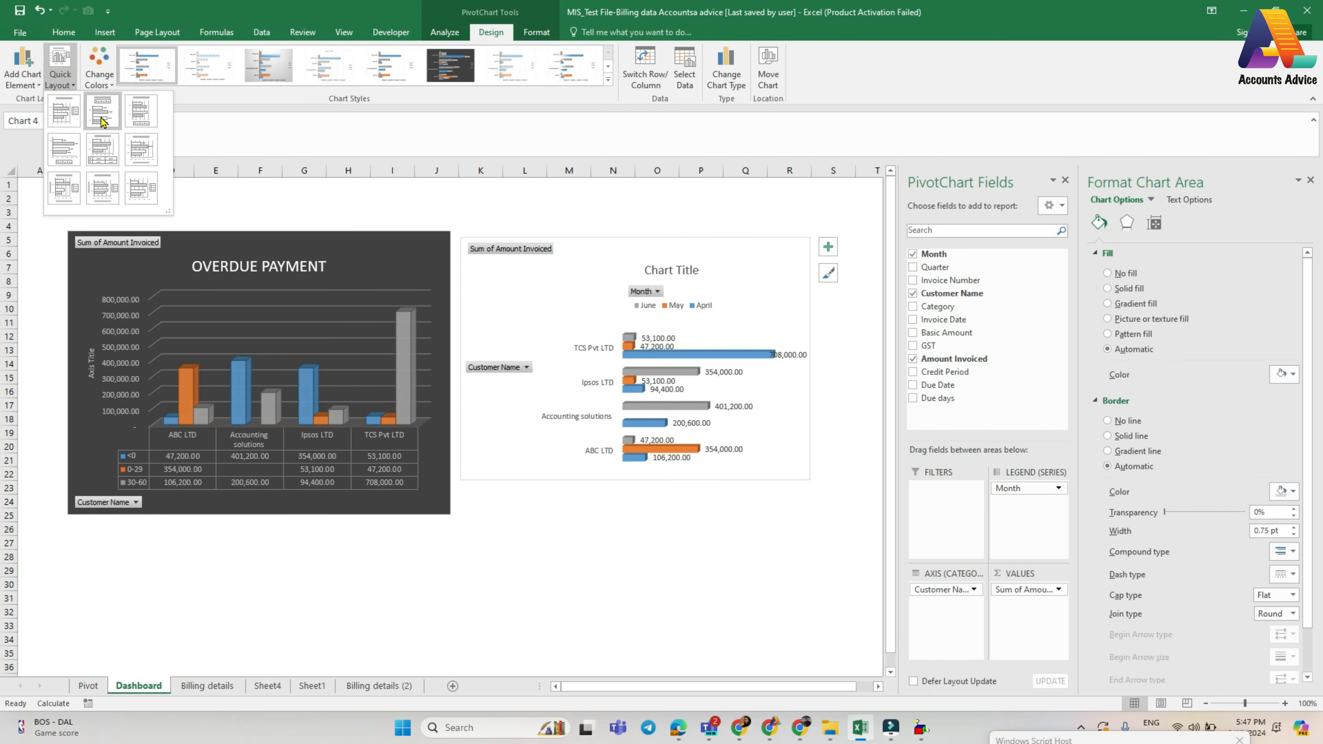
left_click(101, 121)
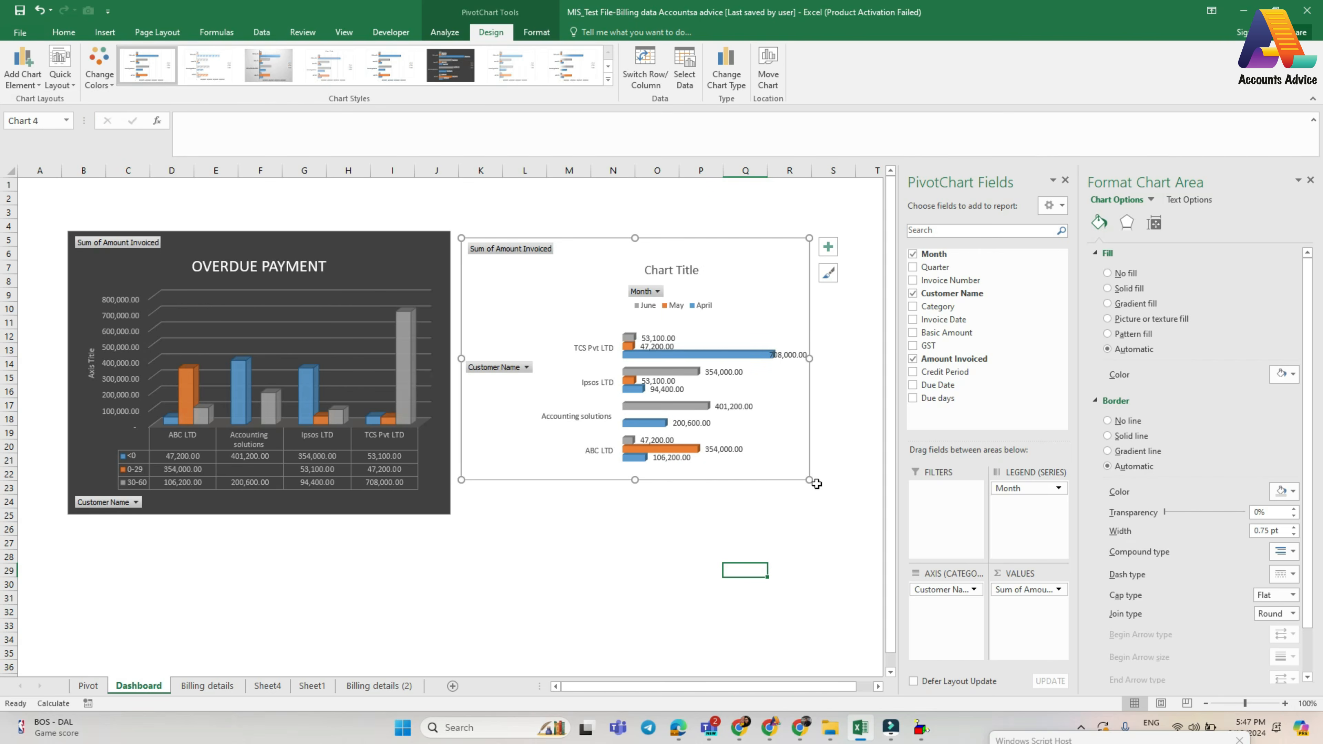
left_click_drag(811, 478, 832, 517)
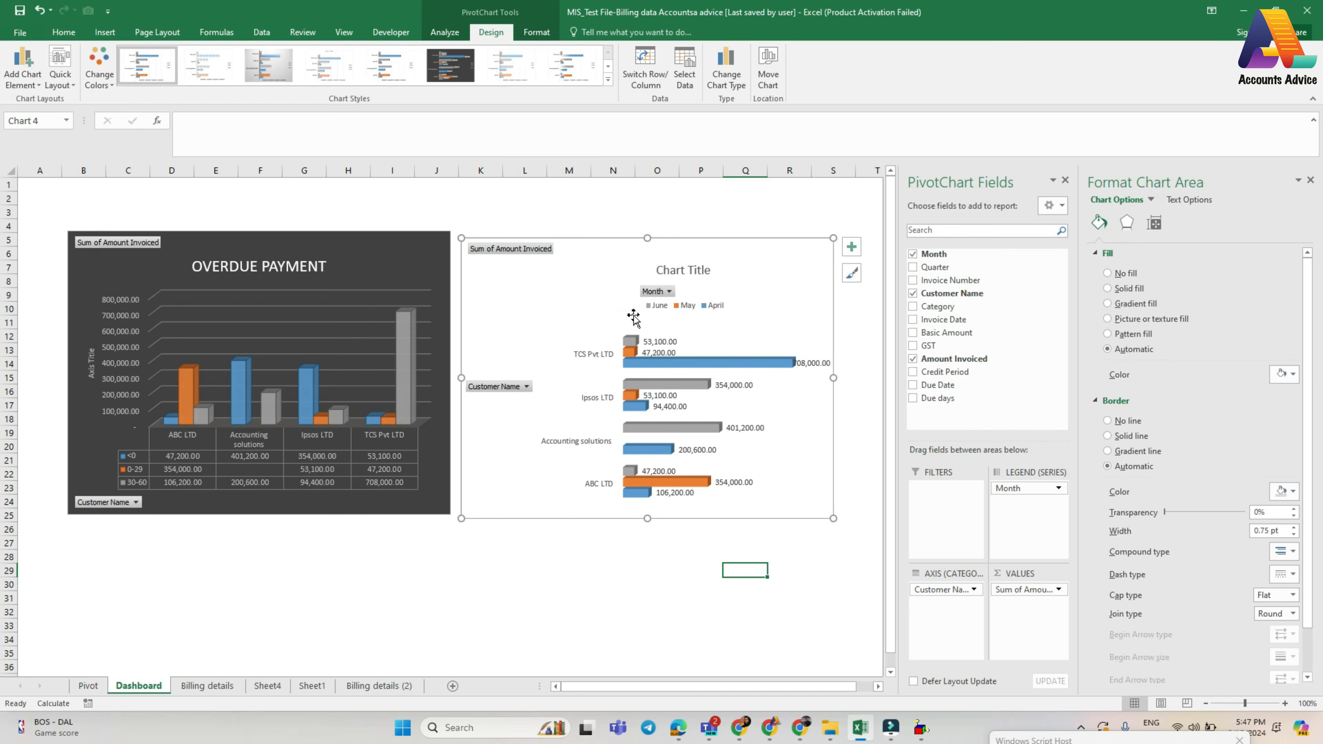
- Filter the monthly billing chart by Customer Name to ABC LTD only and inspect its May and June bars
left_click(669, 292)
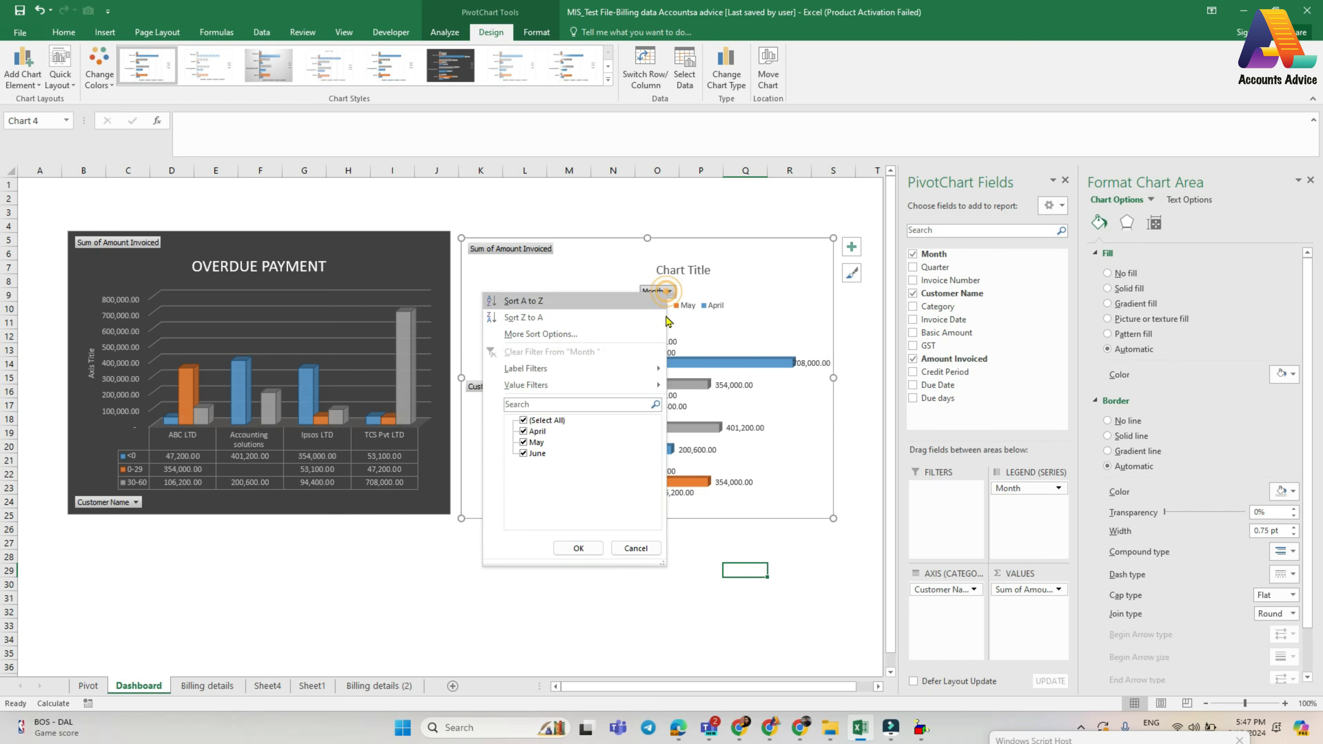
left_click(636, 548)
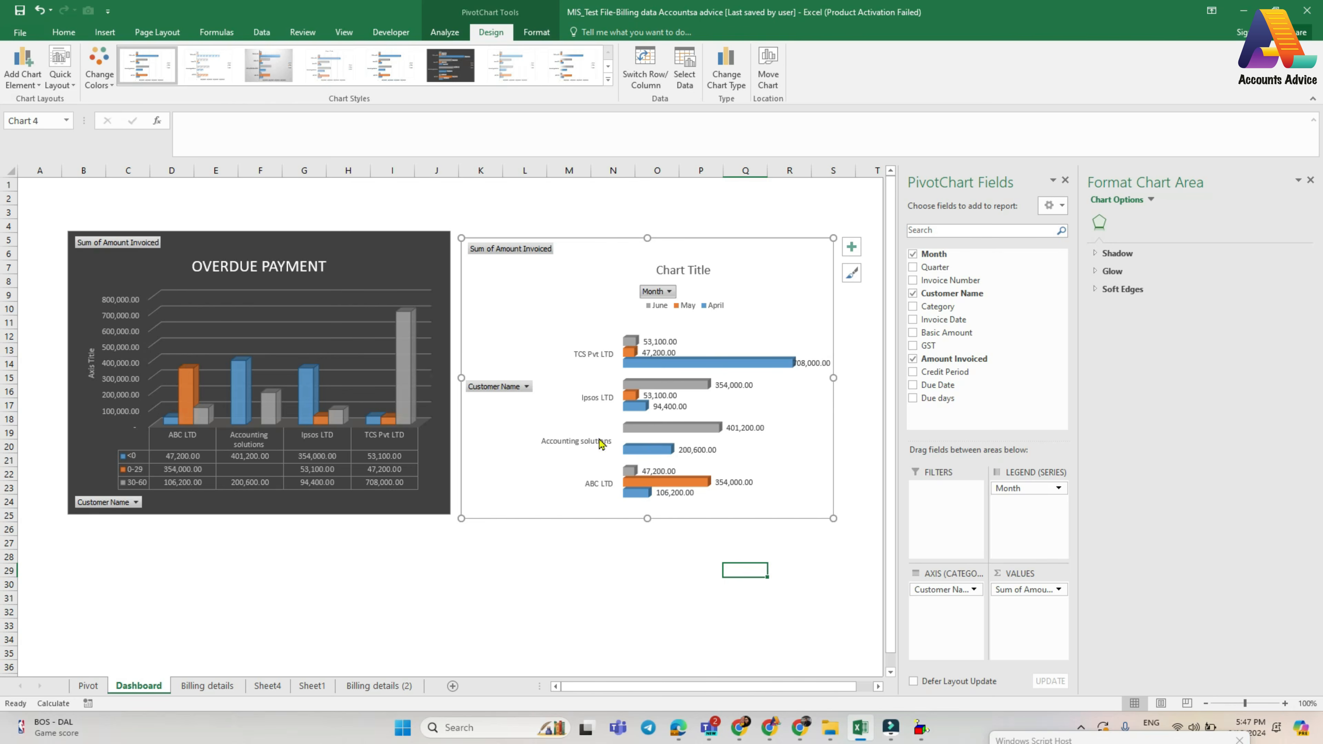
left_click(523, 386)
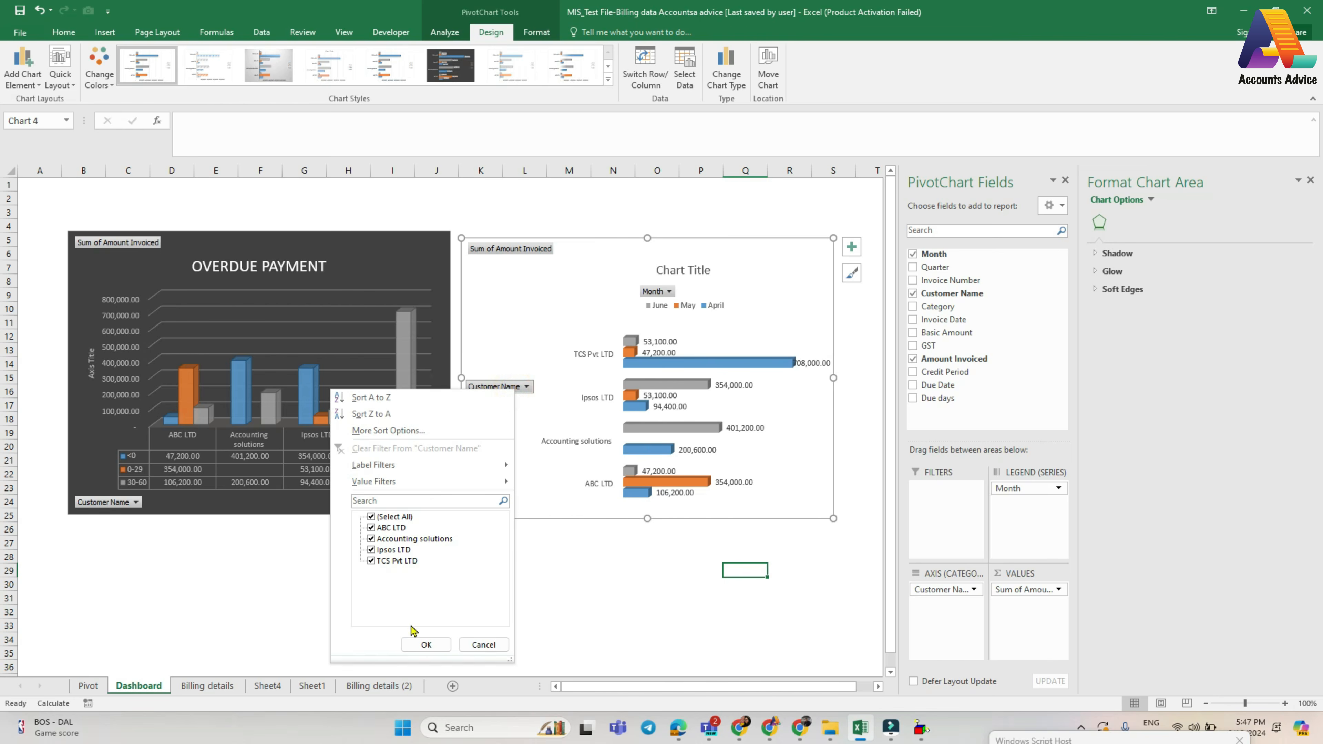
left_click(371, 516)
left_click(377, 528)
left_click(427, 644)
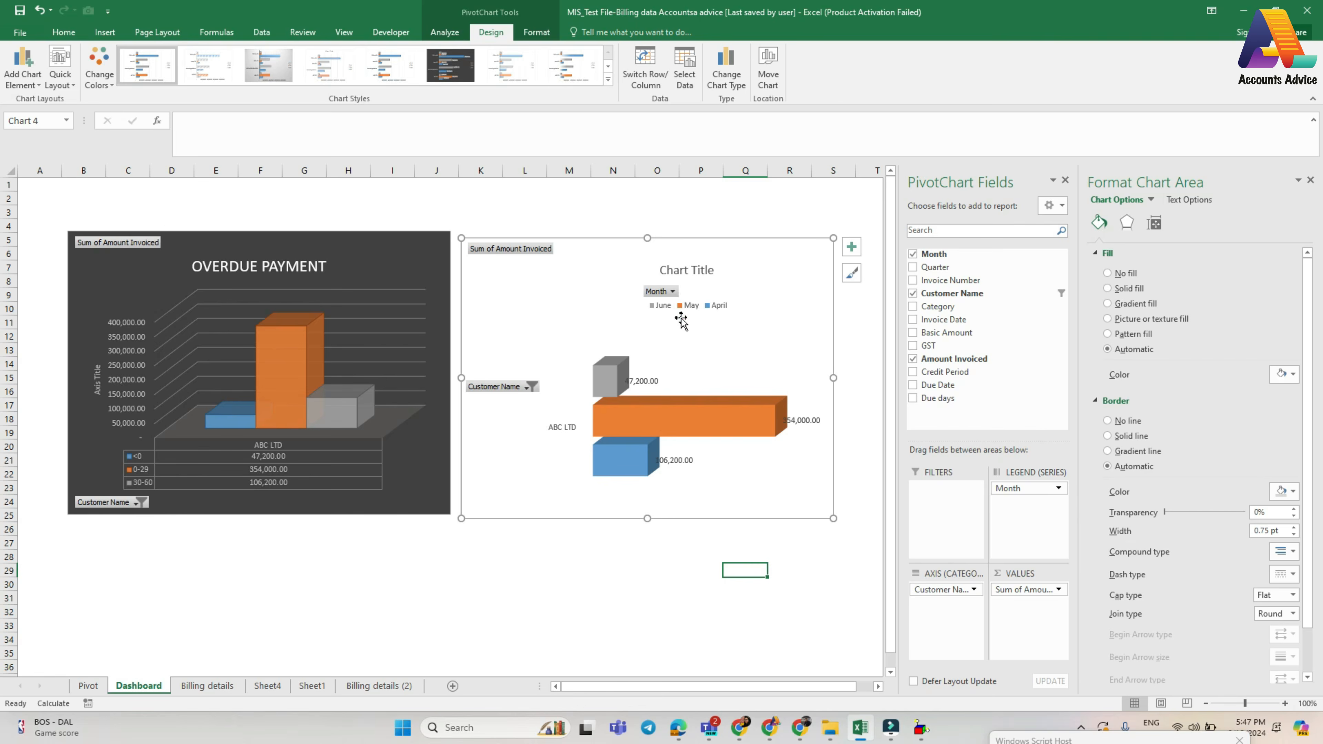
mouse_move(767, 425)
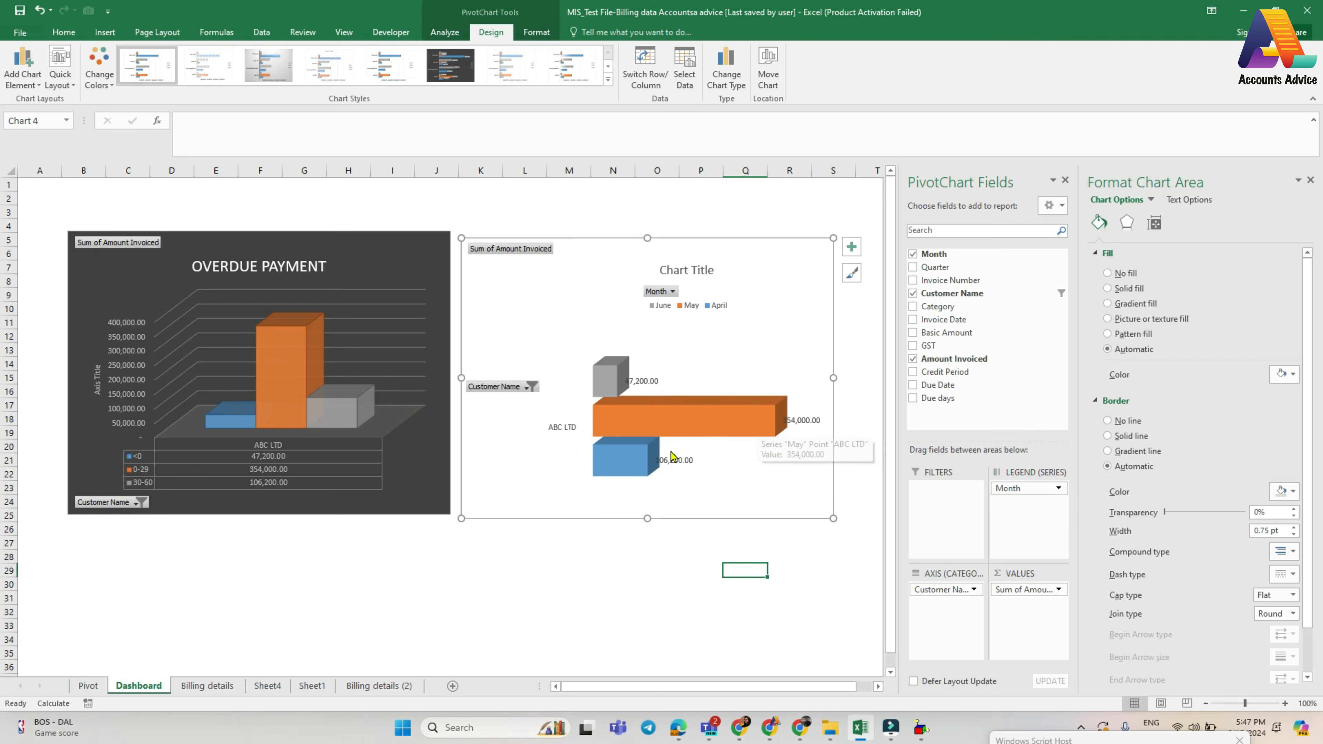
mouse_move(609, 373)
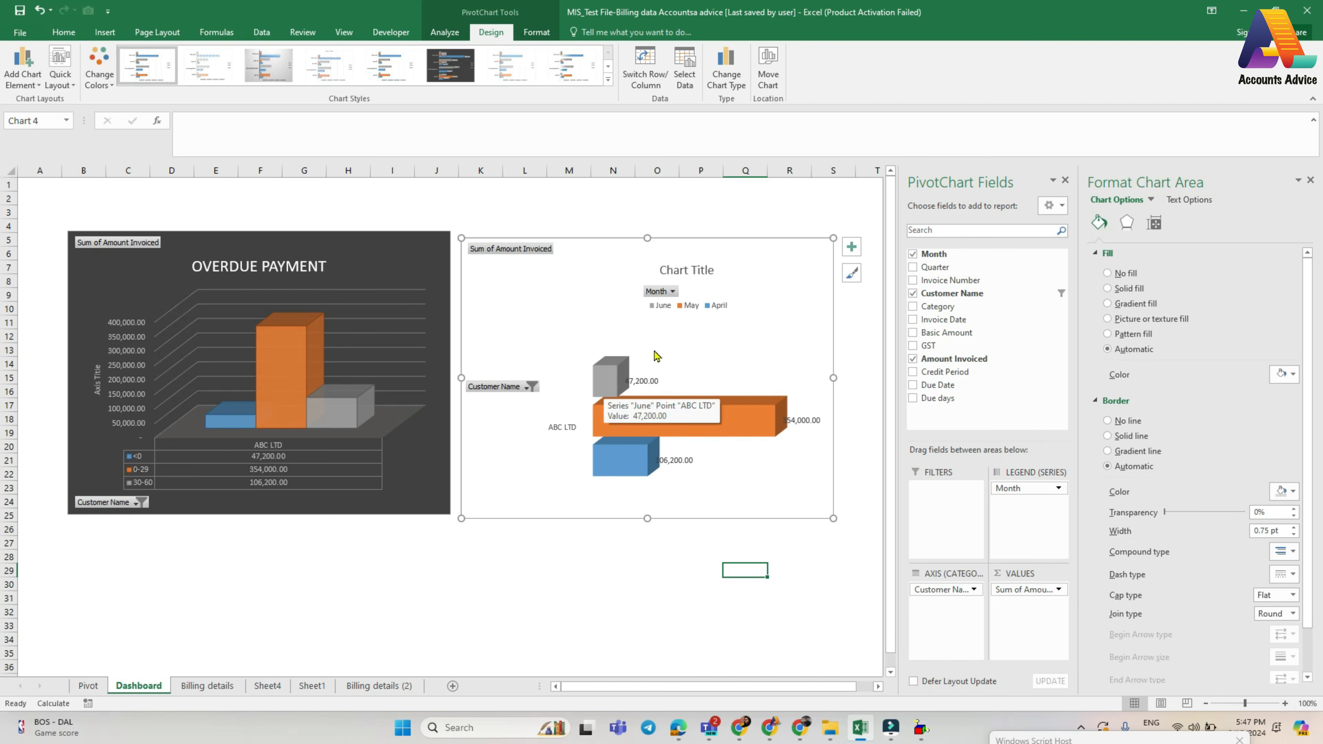
- Select all customers again in the monthly billing chart's Customer Name filter
left_click(492, 388)
left_click(352, 515)
left_click(403, 643)
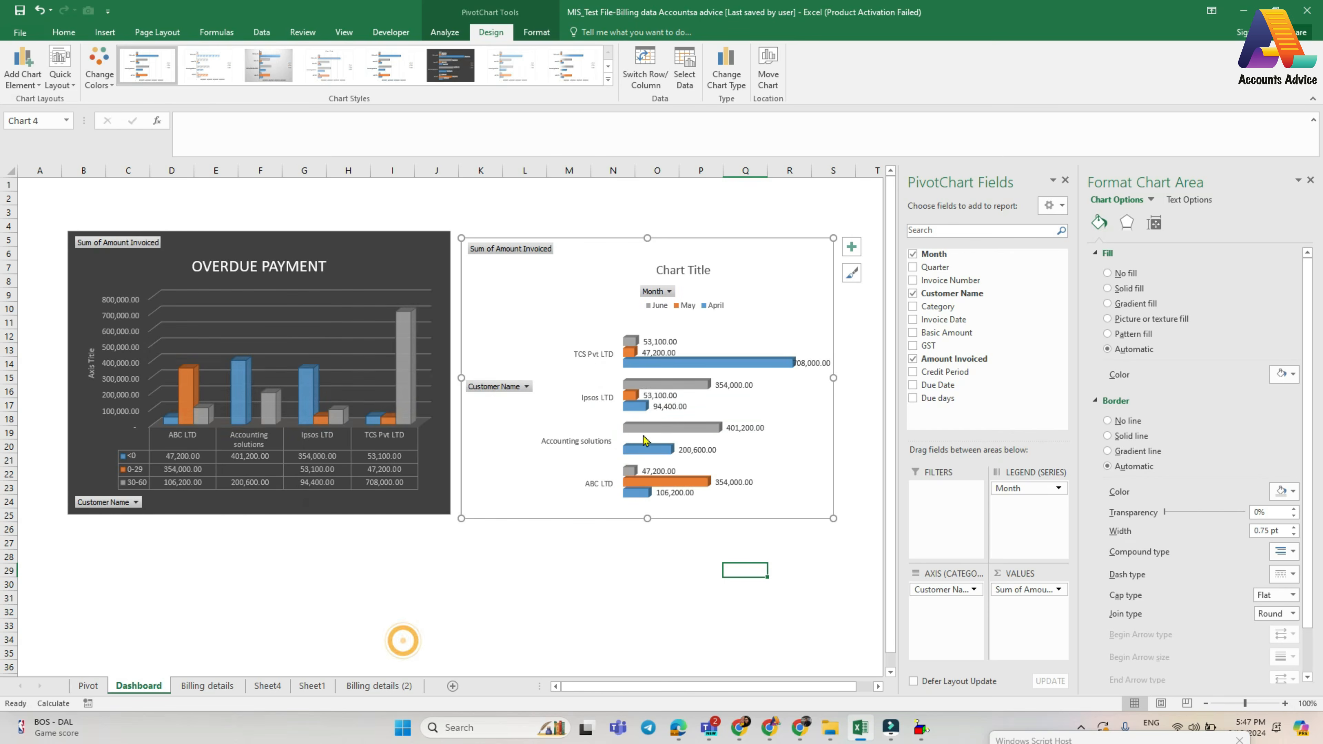
- Replace the monthly billing chart's placeholder title with "Billing Billing"
left_click(673, 270)
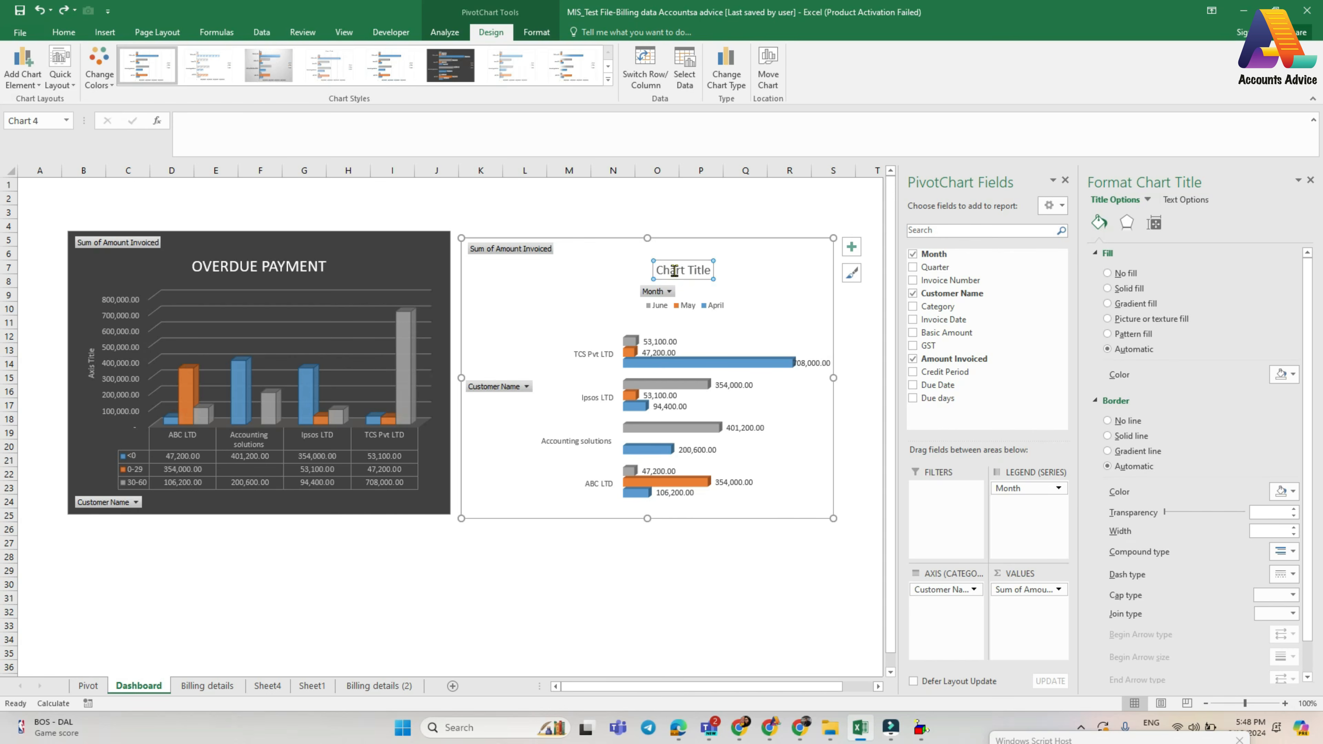
left_click(674, 270)
double_click(694, 271)
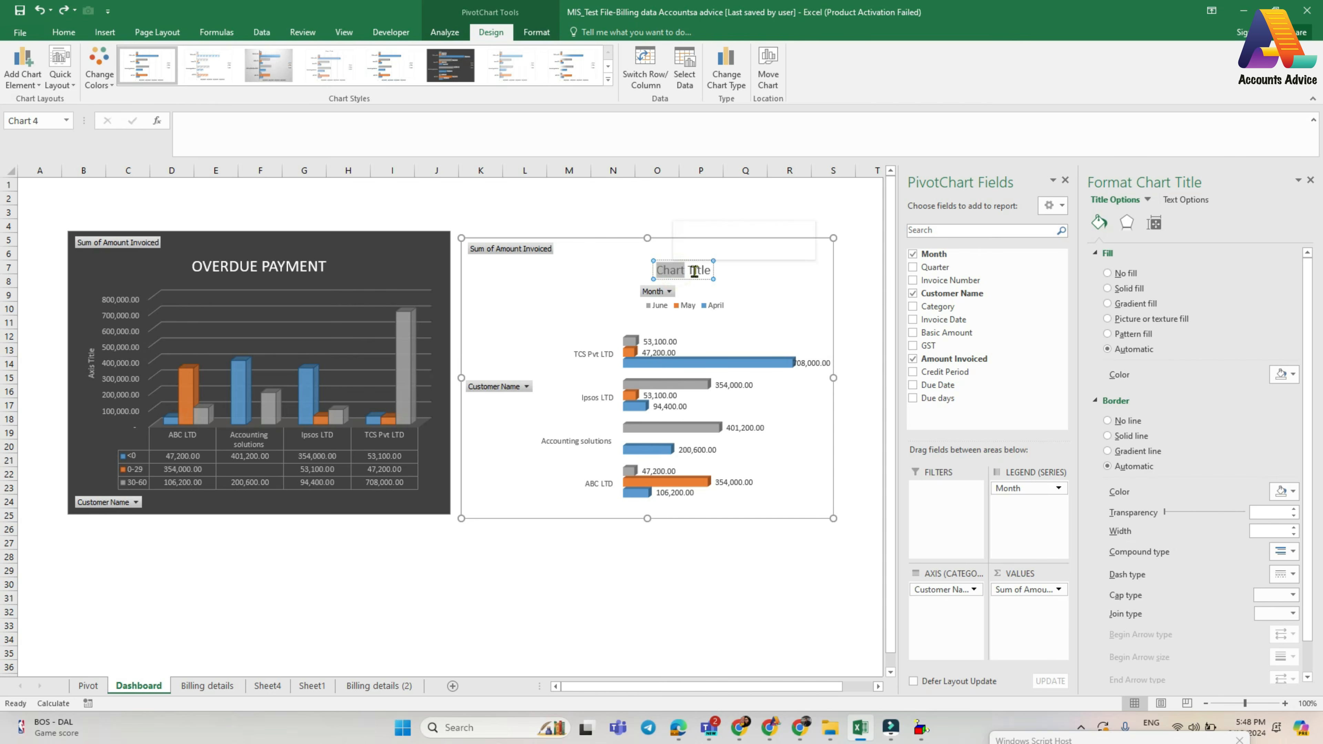
triple_click(698, 271)
left_click(674, 583)
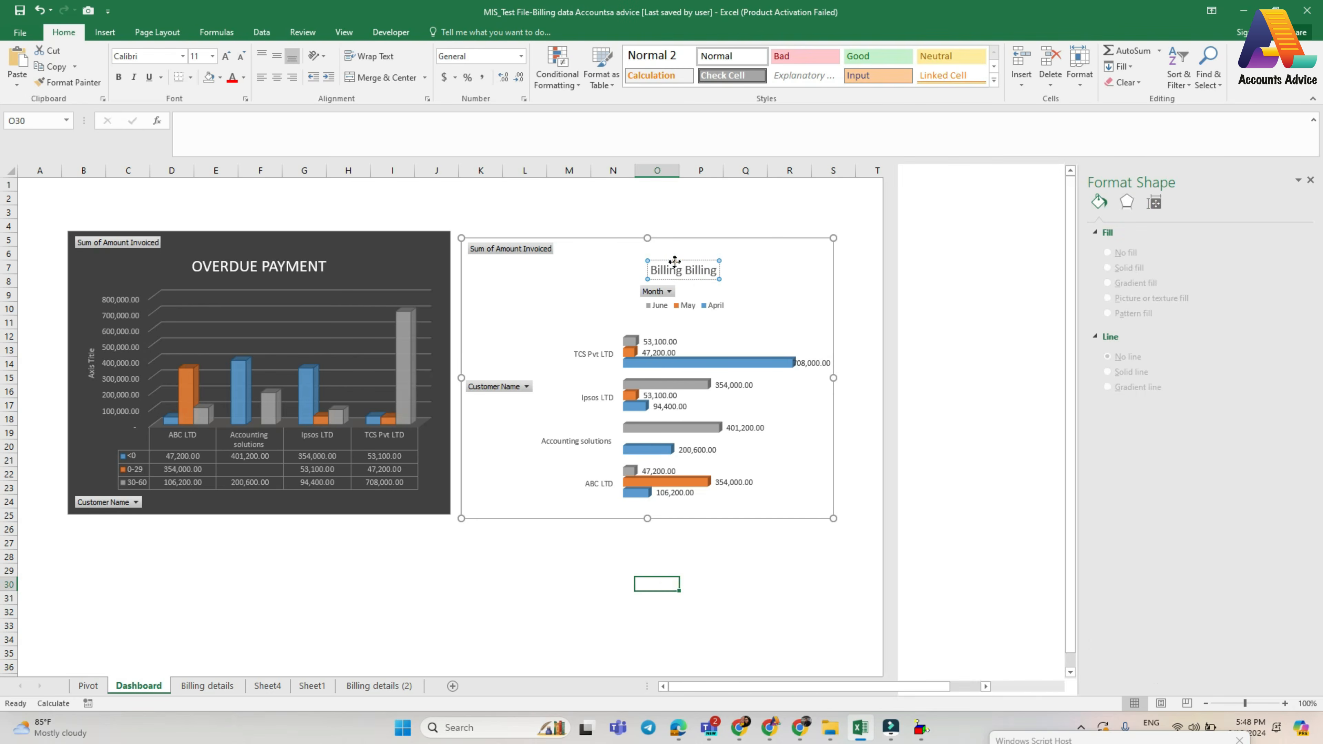
- Fill the monthly billing chart's title box with the light gray theme color
left_click(674, 266)
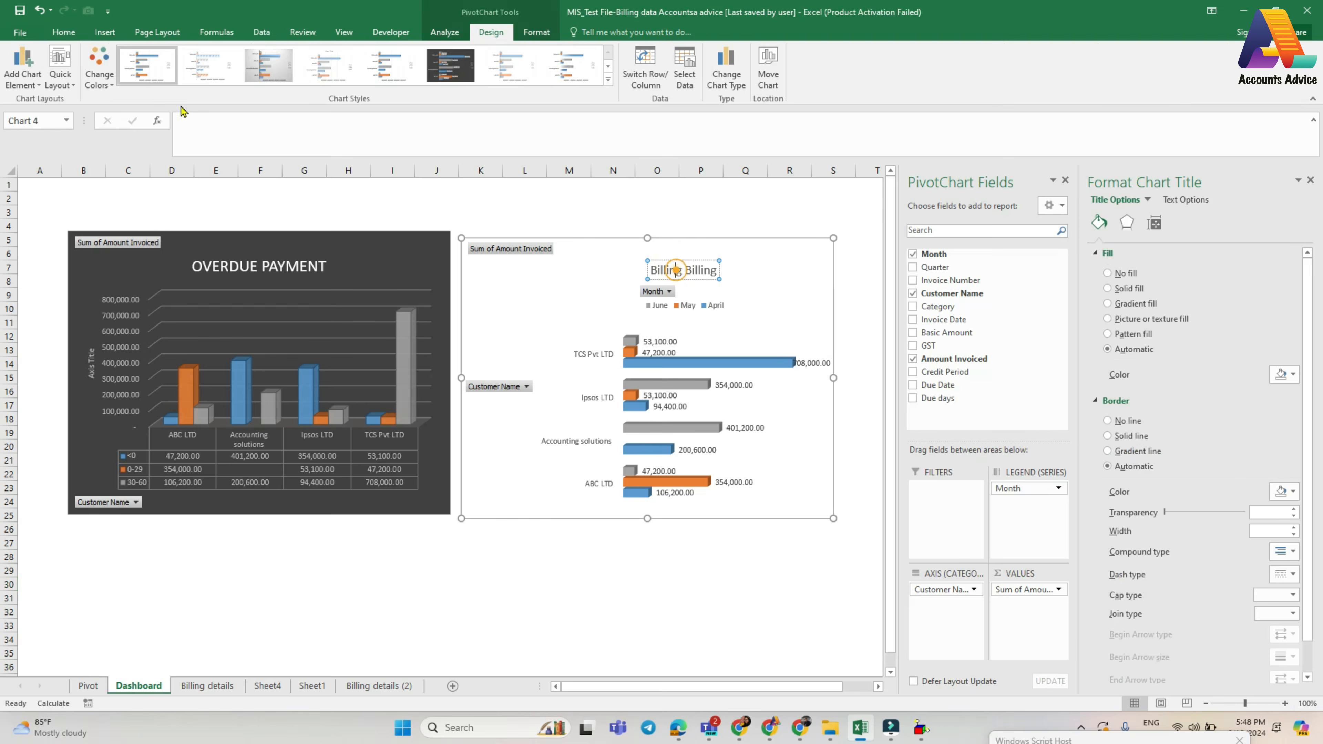
left_click(63, 32)
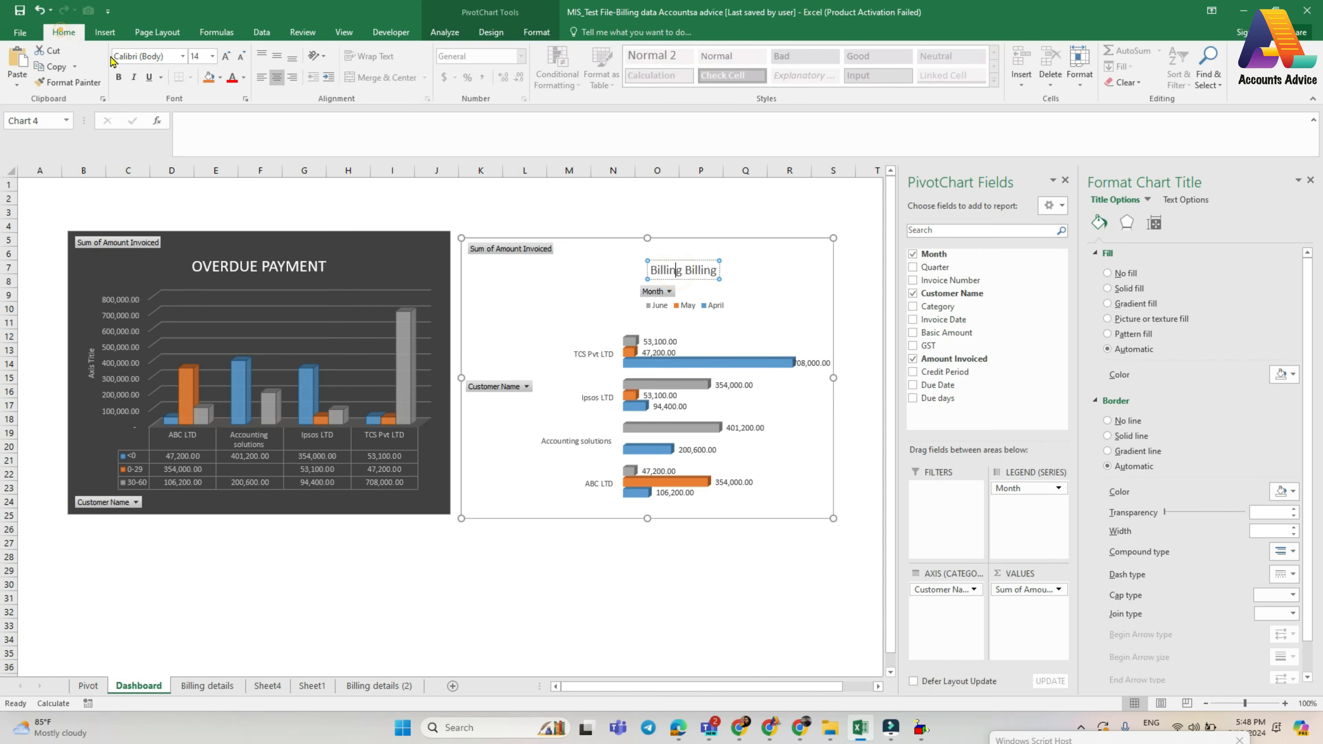
left_click(219, 78)
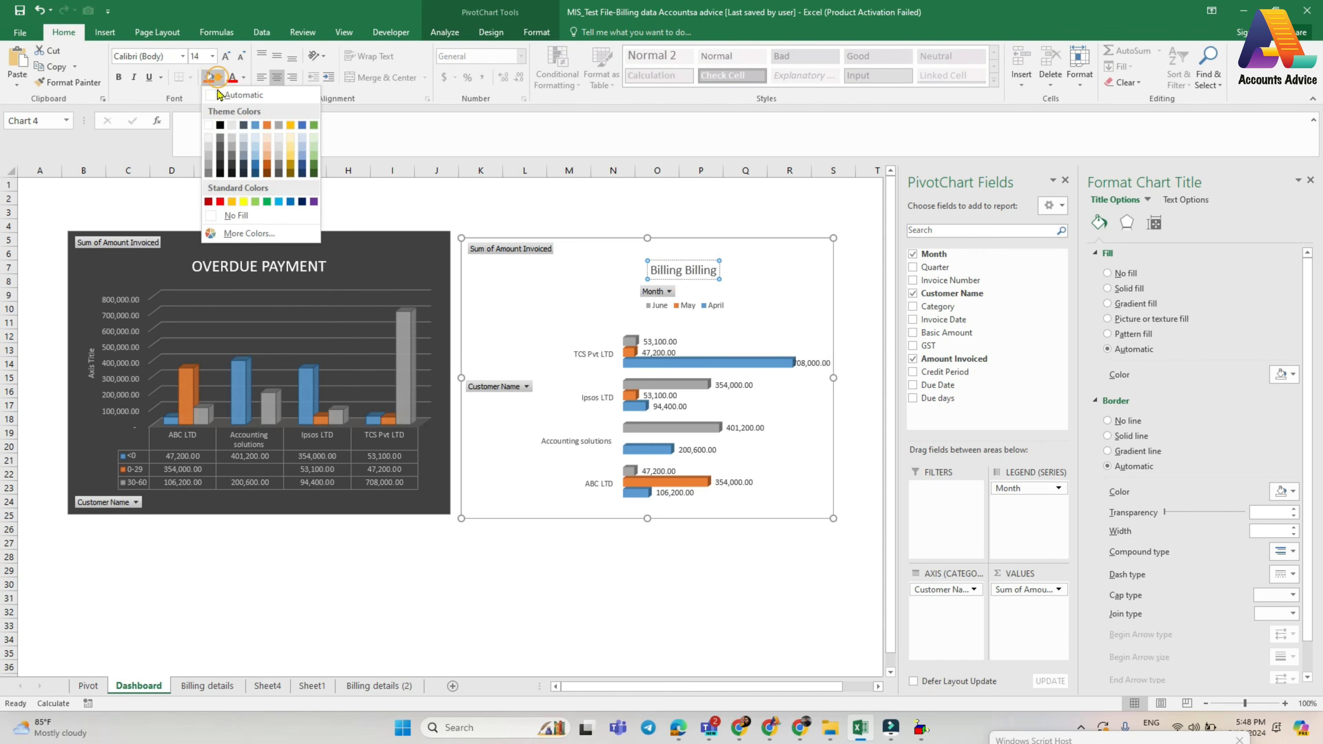
left_click(231, 127)
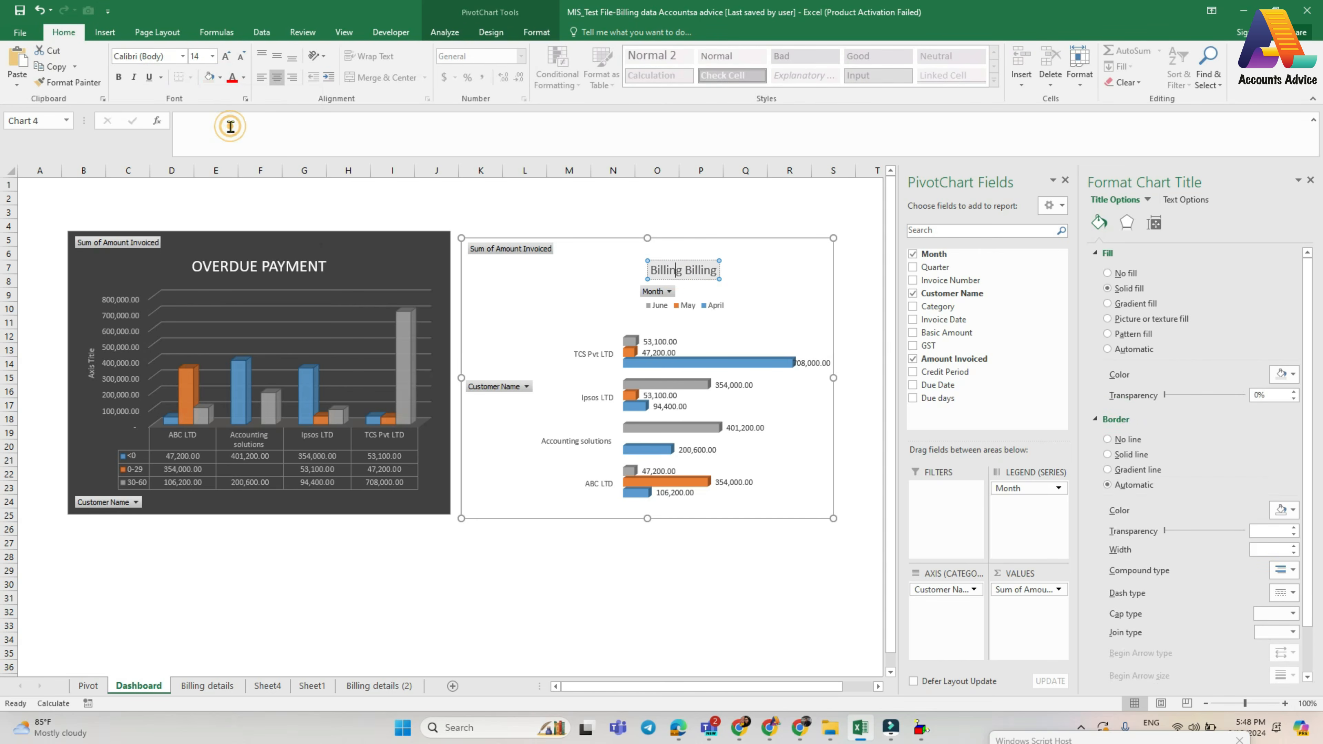
left_click(593, 319)
- Set the fill of the monthly billing chart's title box to the gold theme color
left_click(690, 270)
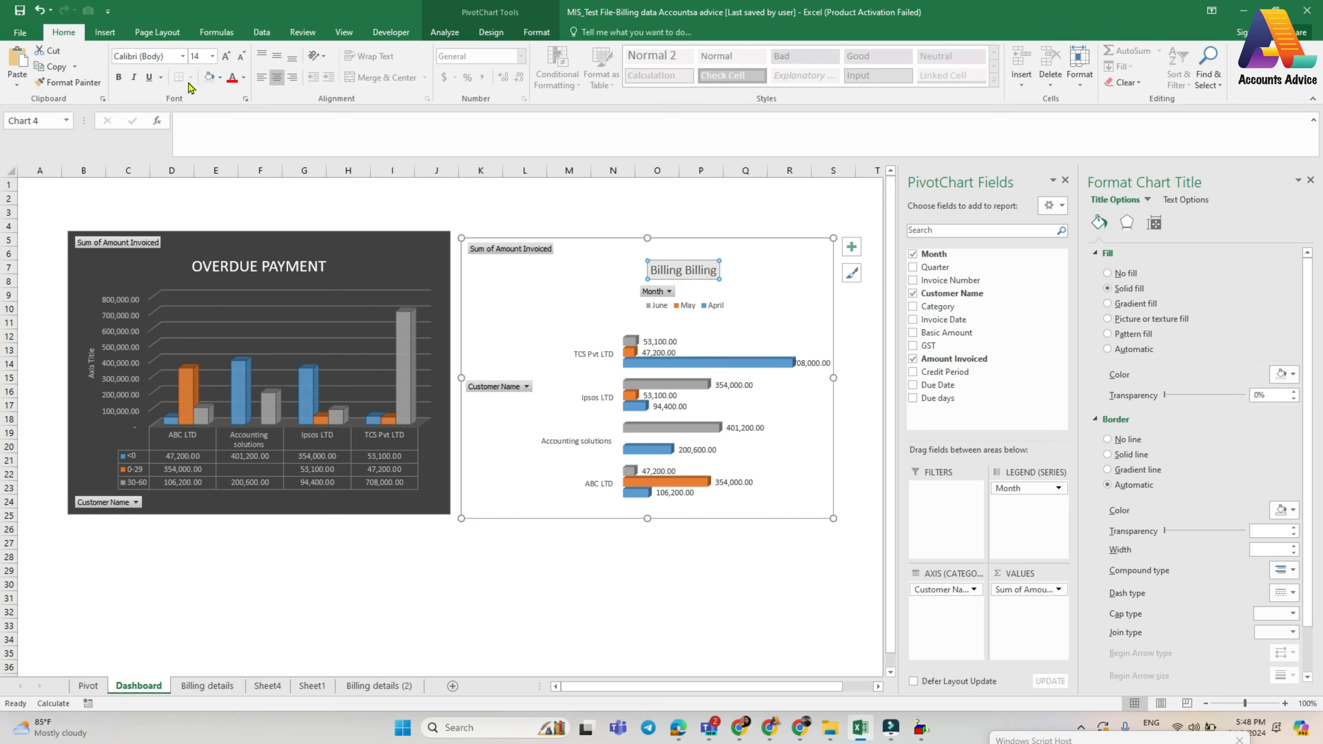
left_click(216, 78)
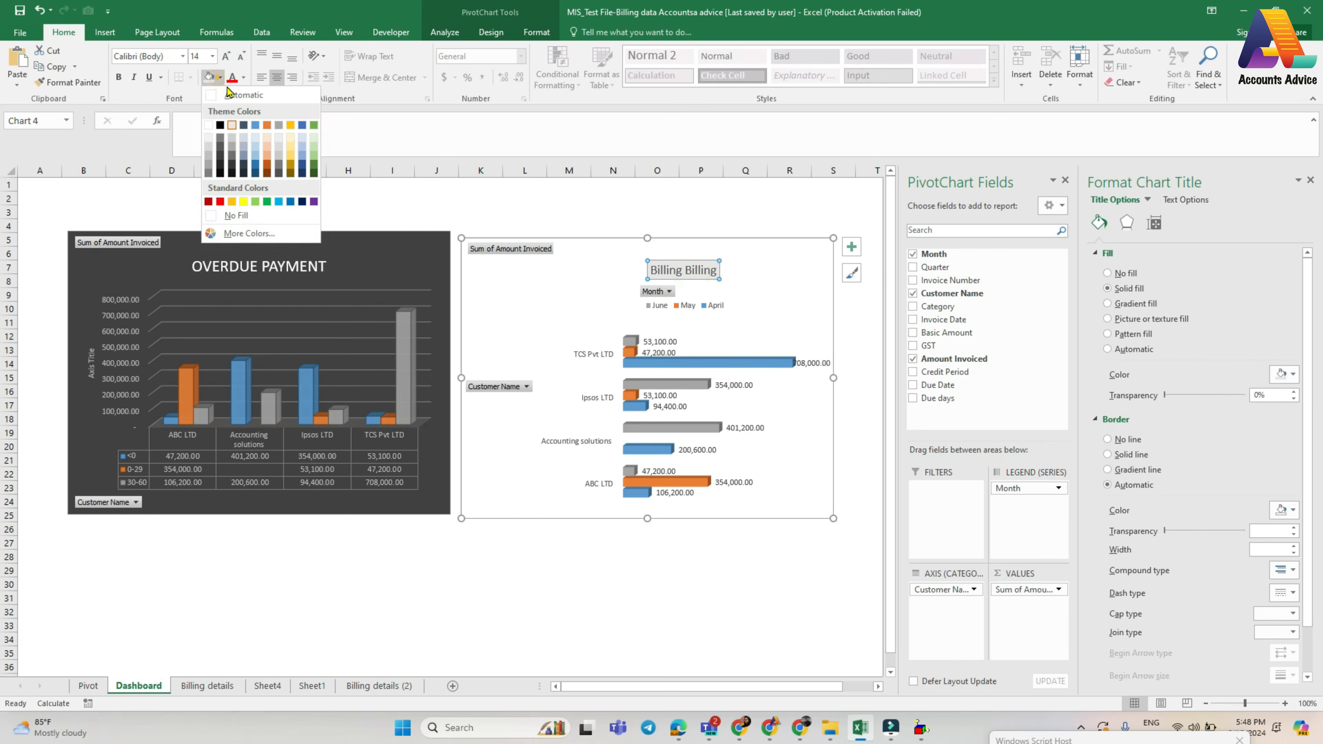
left_click(290, 133)
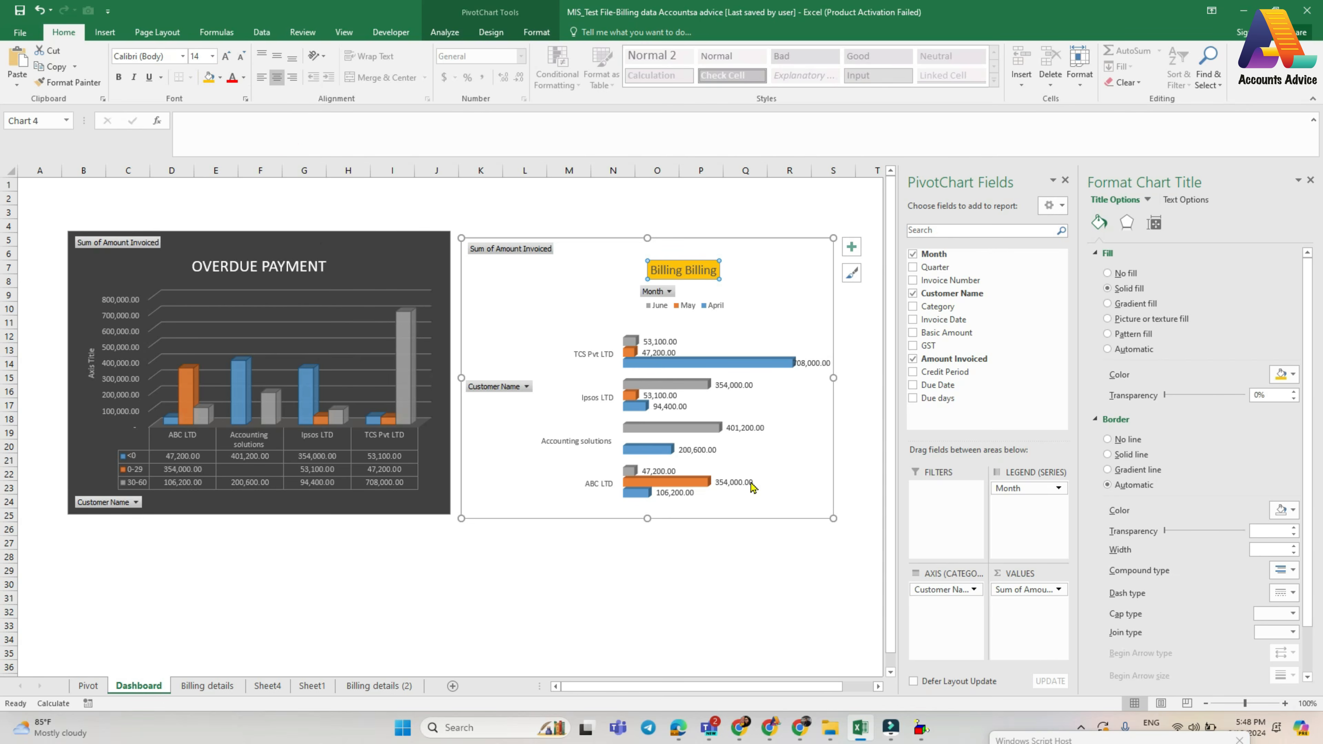
- Check the monthly billing chart against the May amount for ABC LTD in the Pivot sheet's Monthly Billing table
left_click(711, 637)
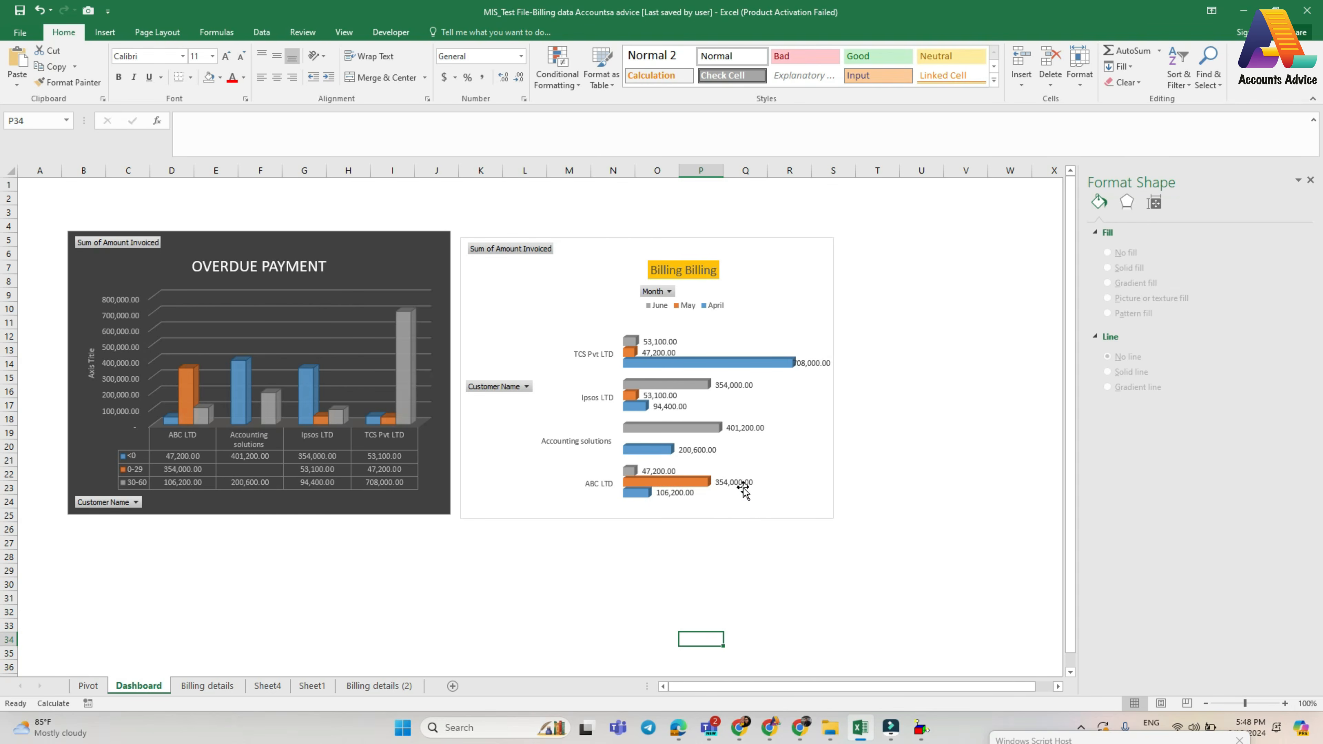
left_click(88, 686)
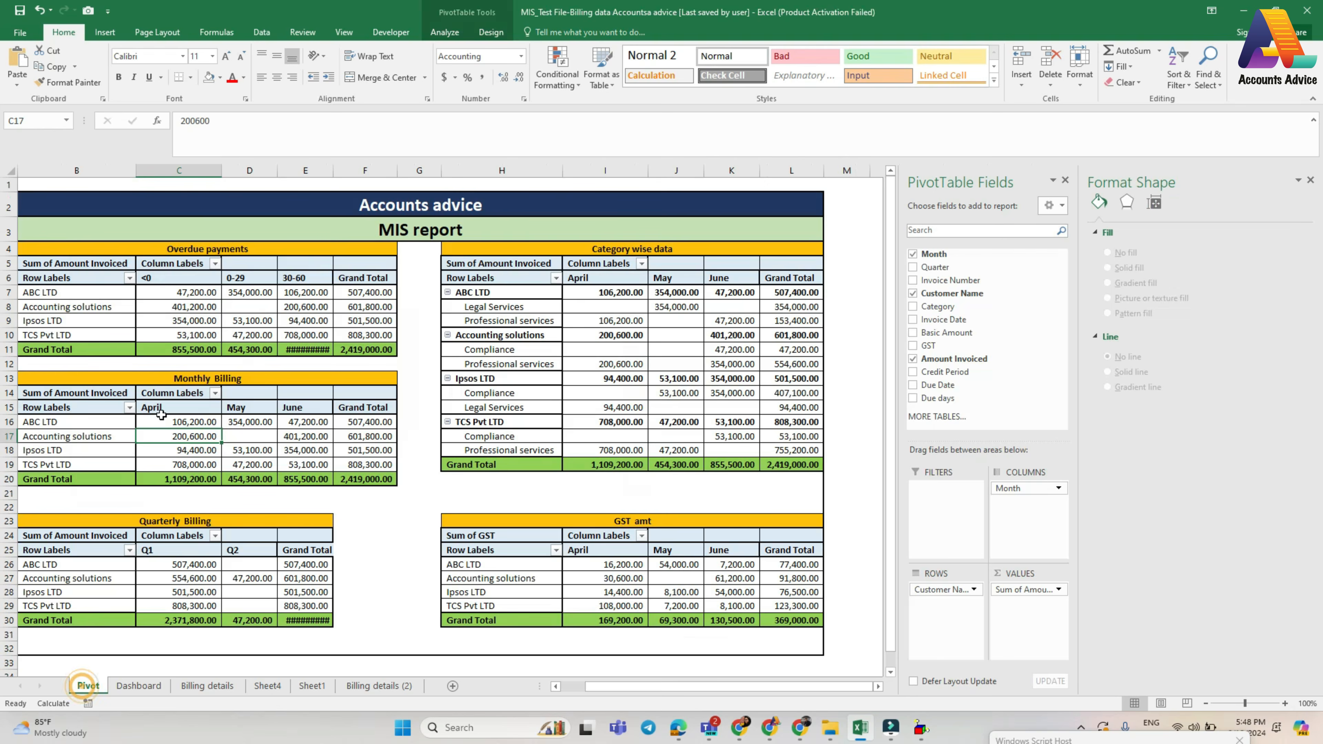
left_click(237, 420)
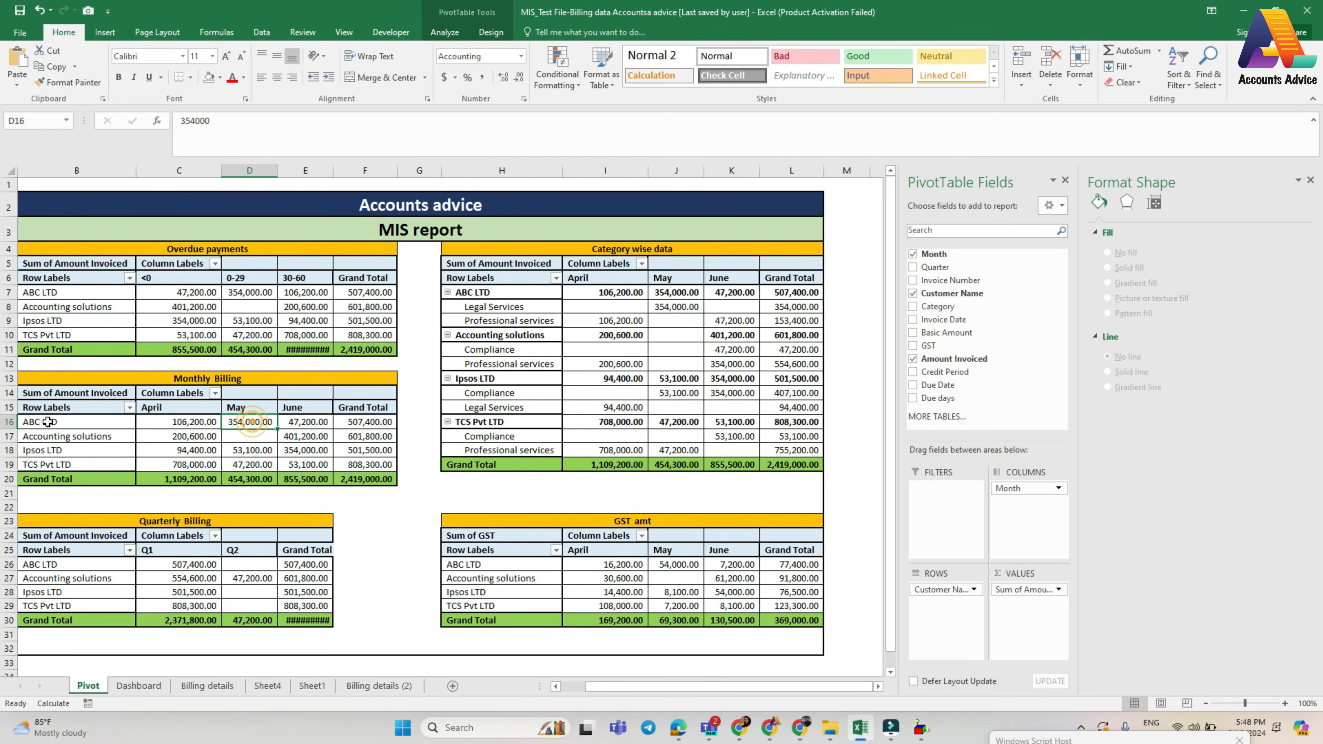
left_click(140, 686)
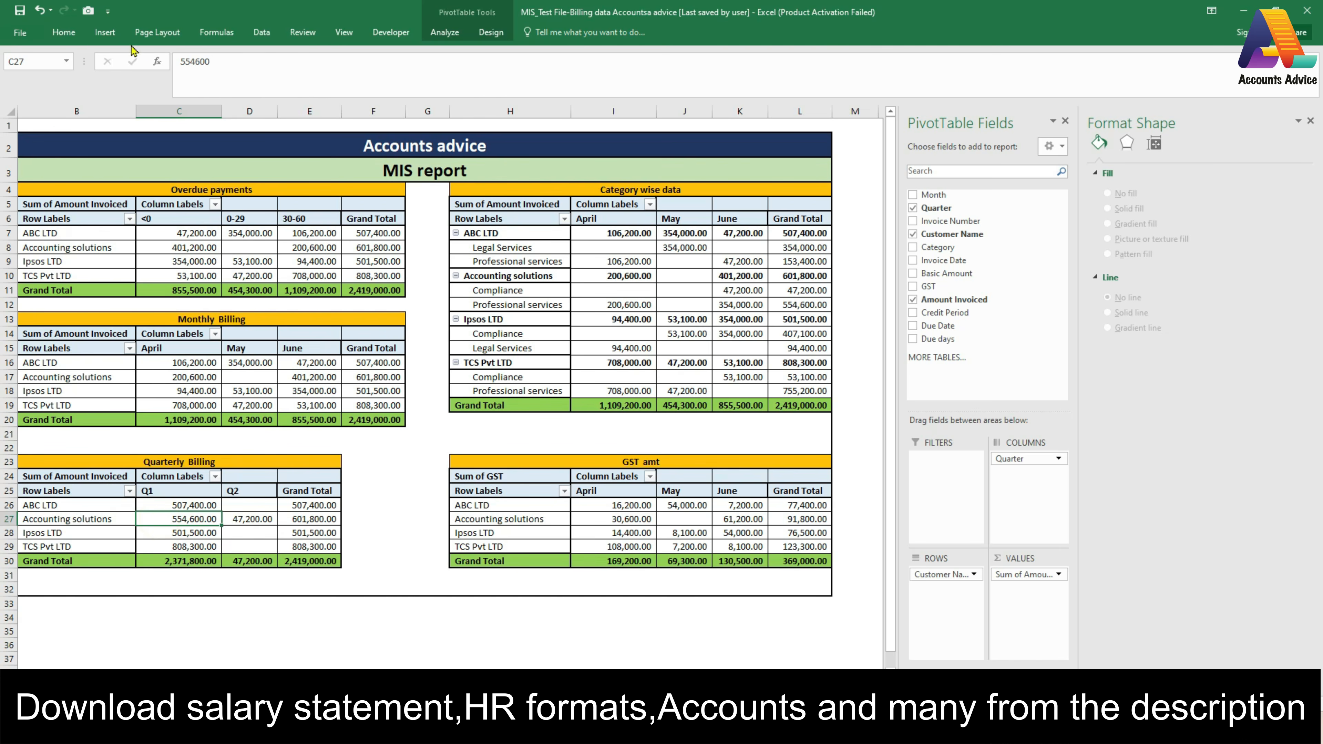
- Insert a 3-D Clustered Column PivotChart based on the Quarterly Billing pivot table
left_click(101, 34)
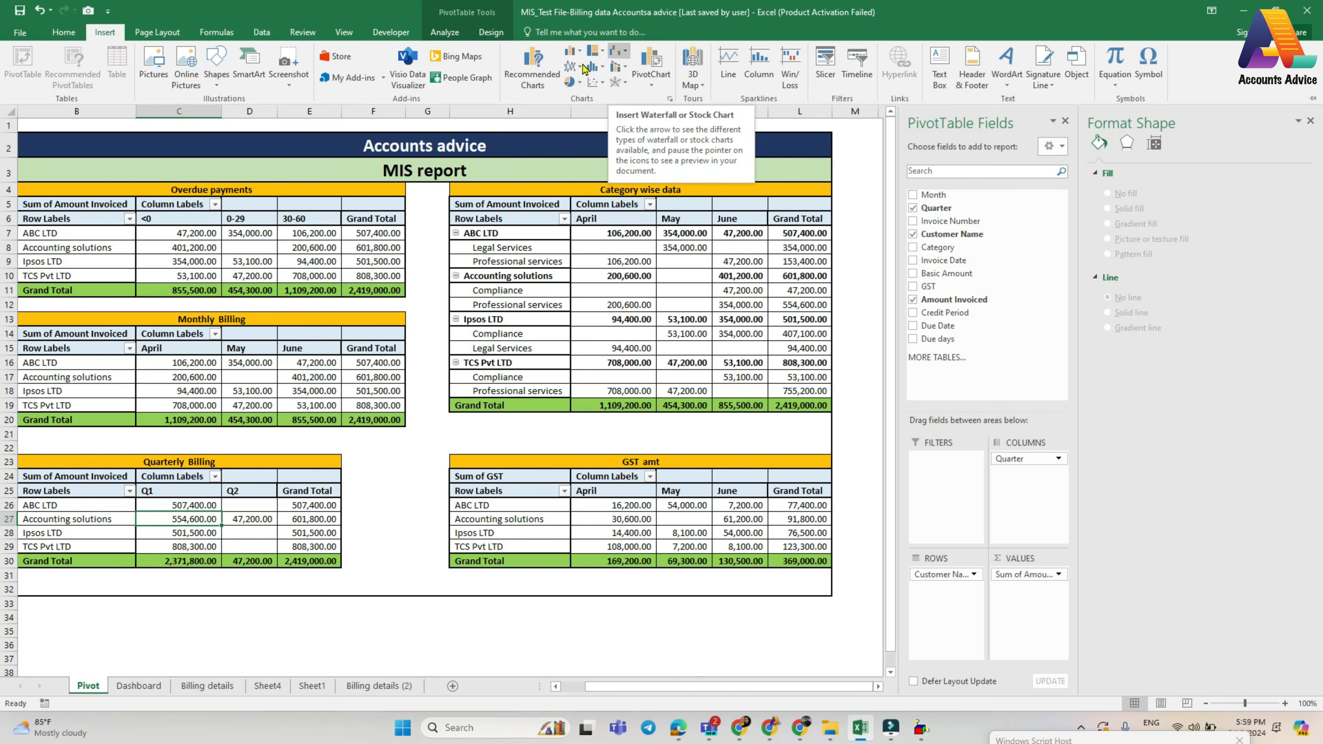
left_click(533, 73)
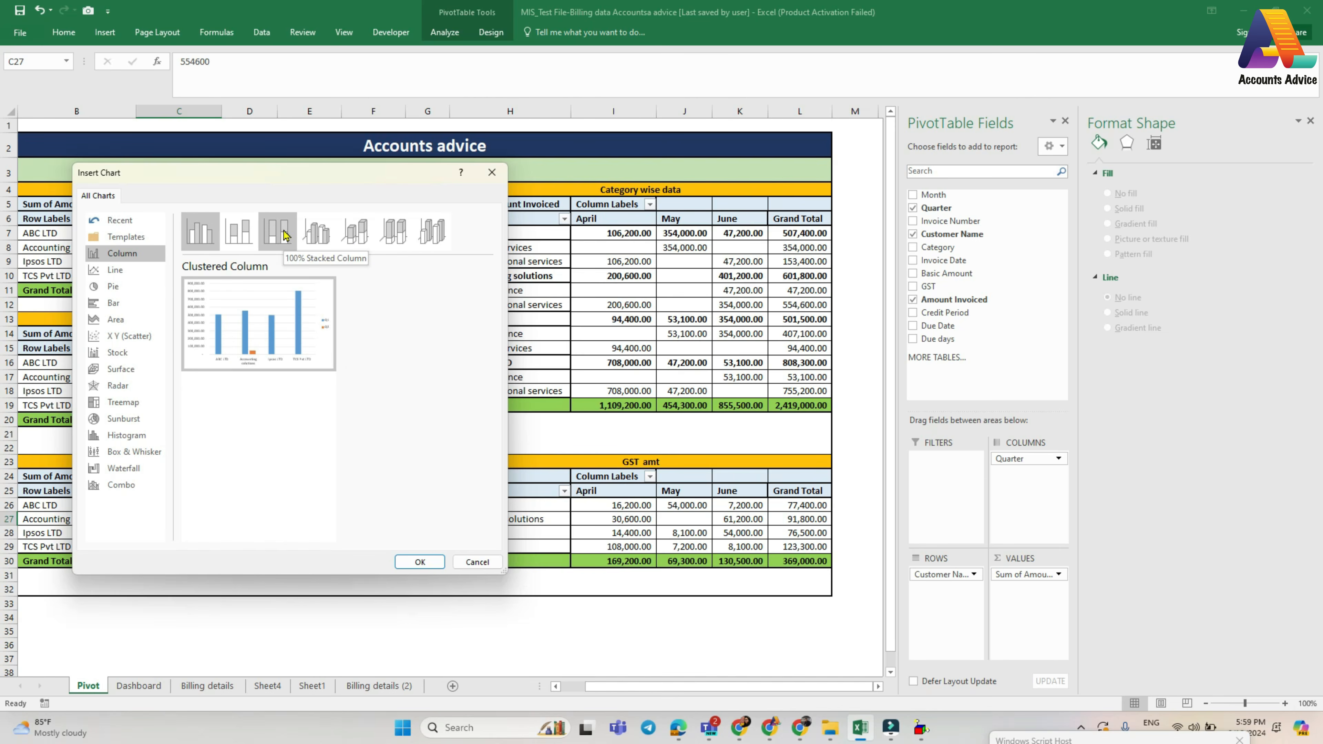
left_click(284, 235)
left_click(314, 237)
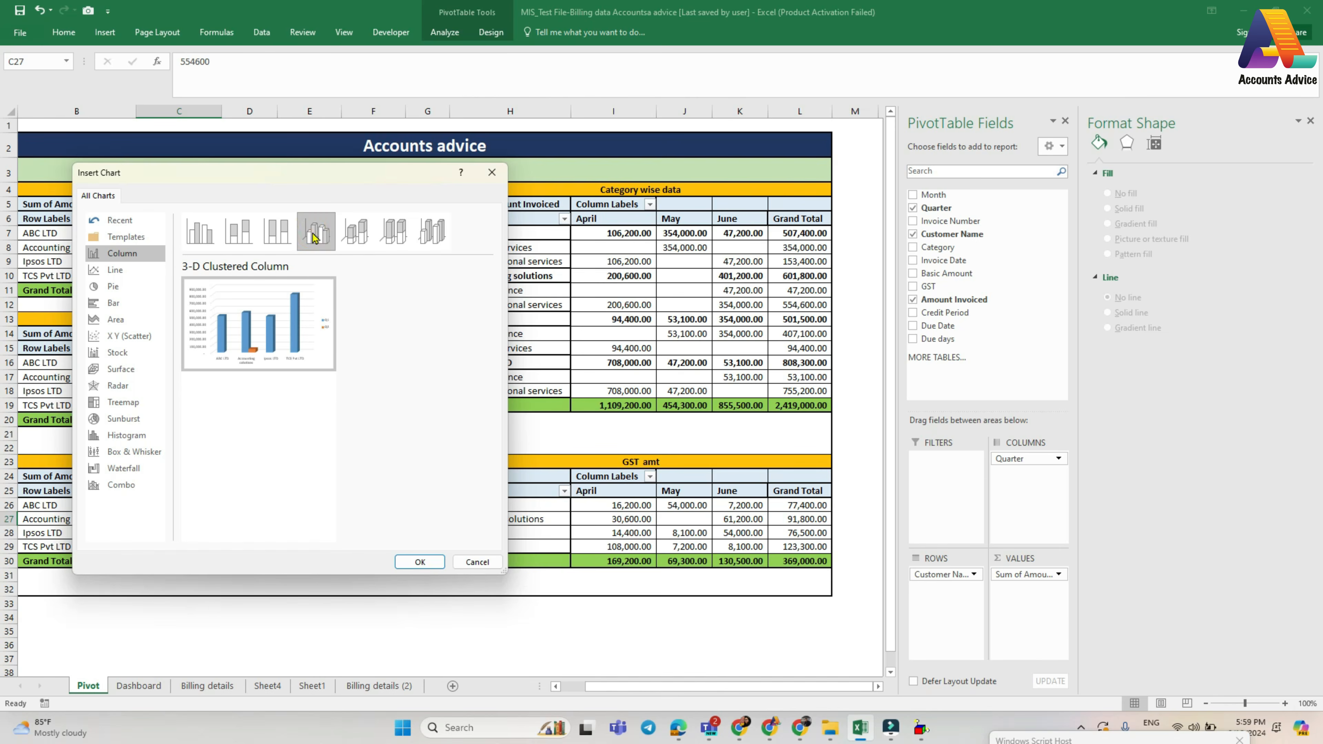
left_click(420, 561)
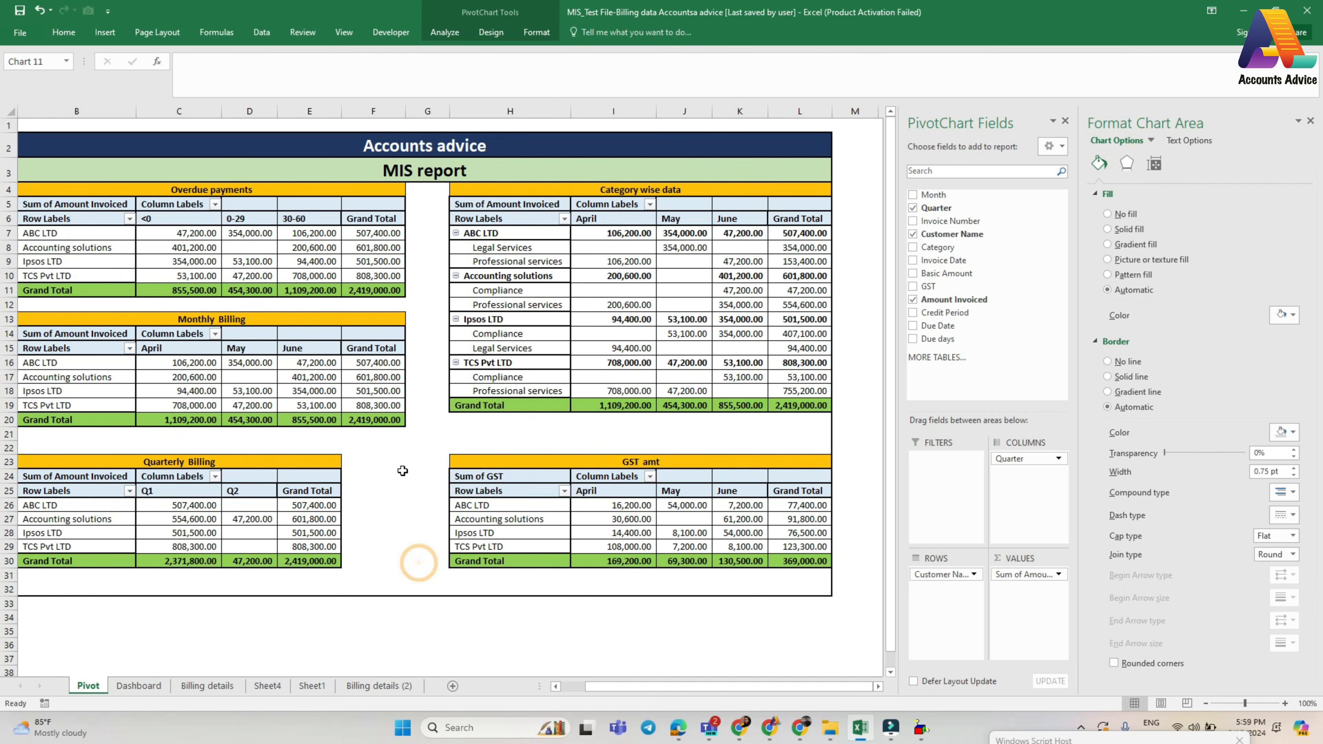
- Add data labels to the Q1 series of the quarterly billing chart
left_click(423, 402)
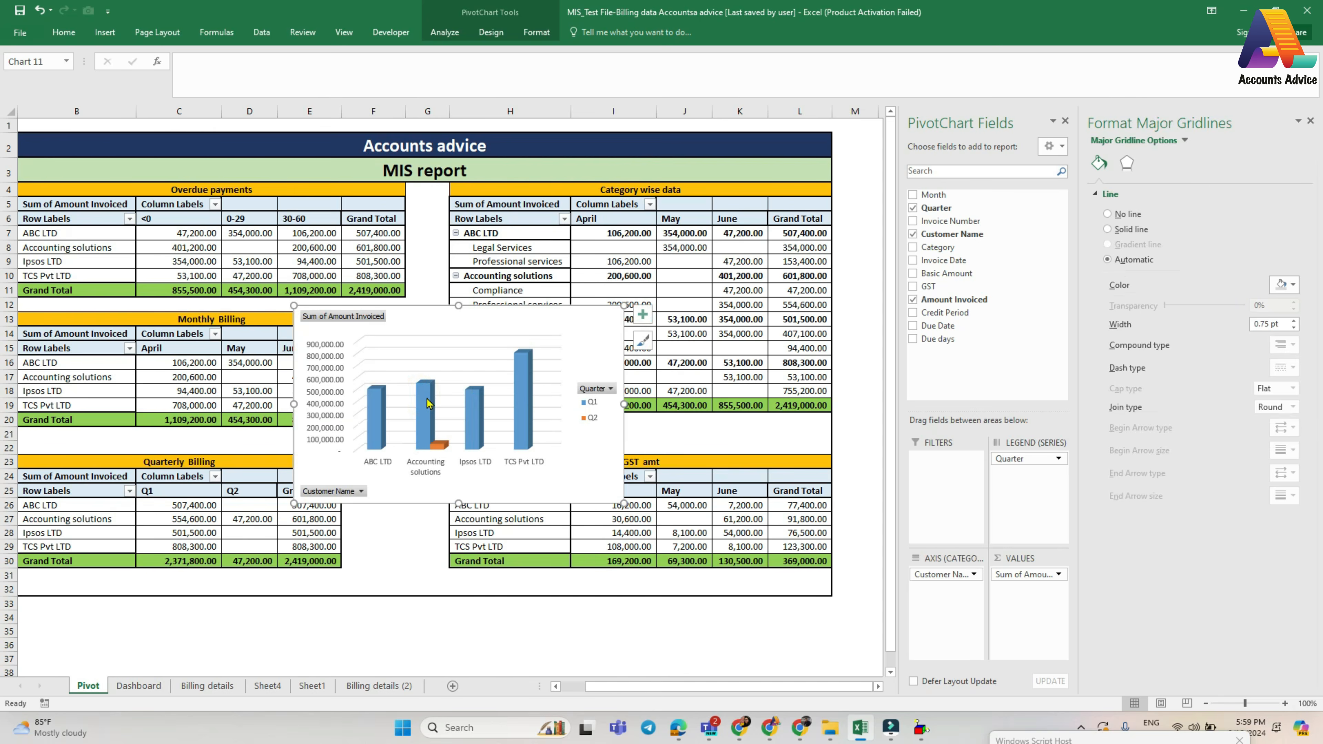
left_click(528, 401)
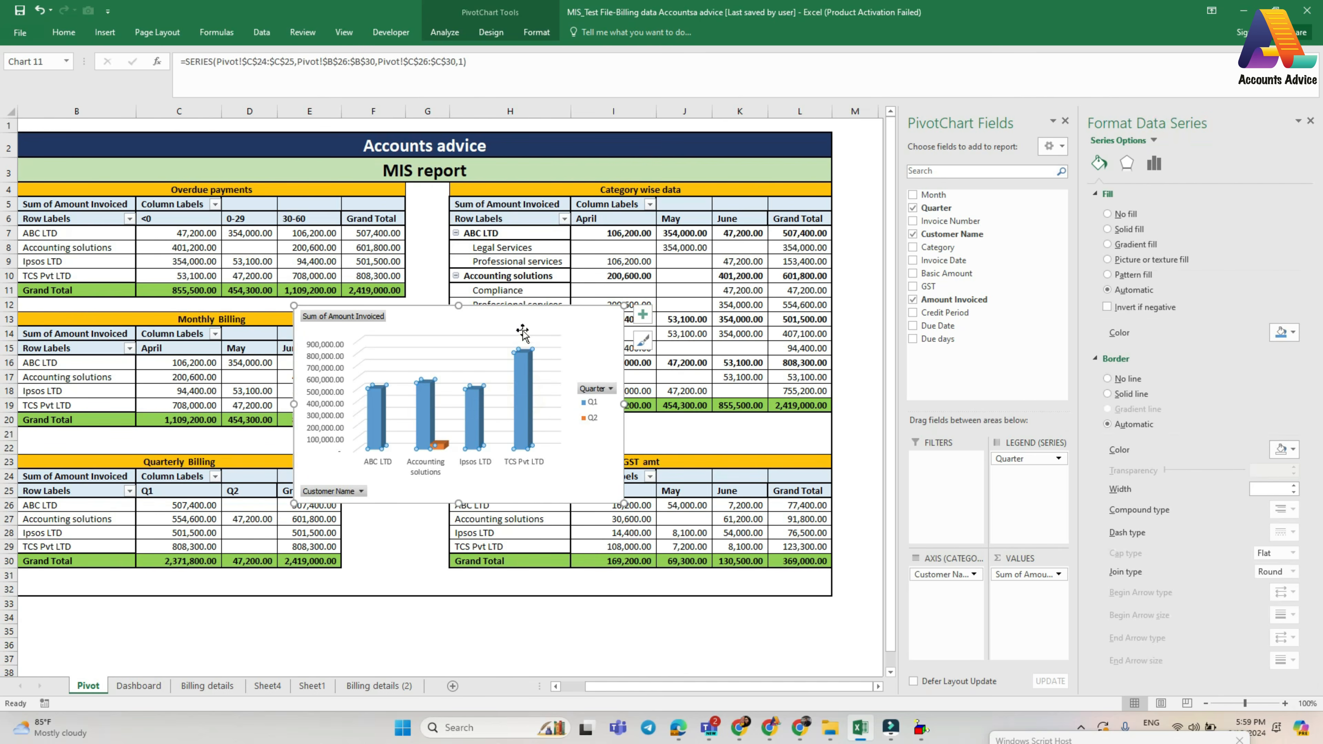
right_click(527, 399)
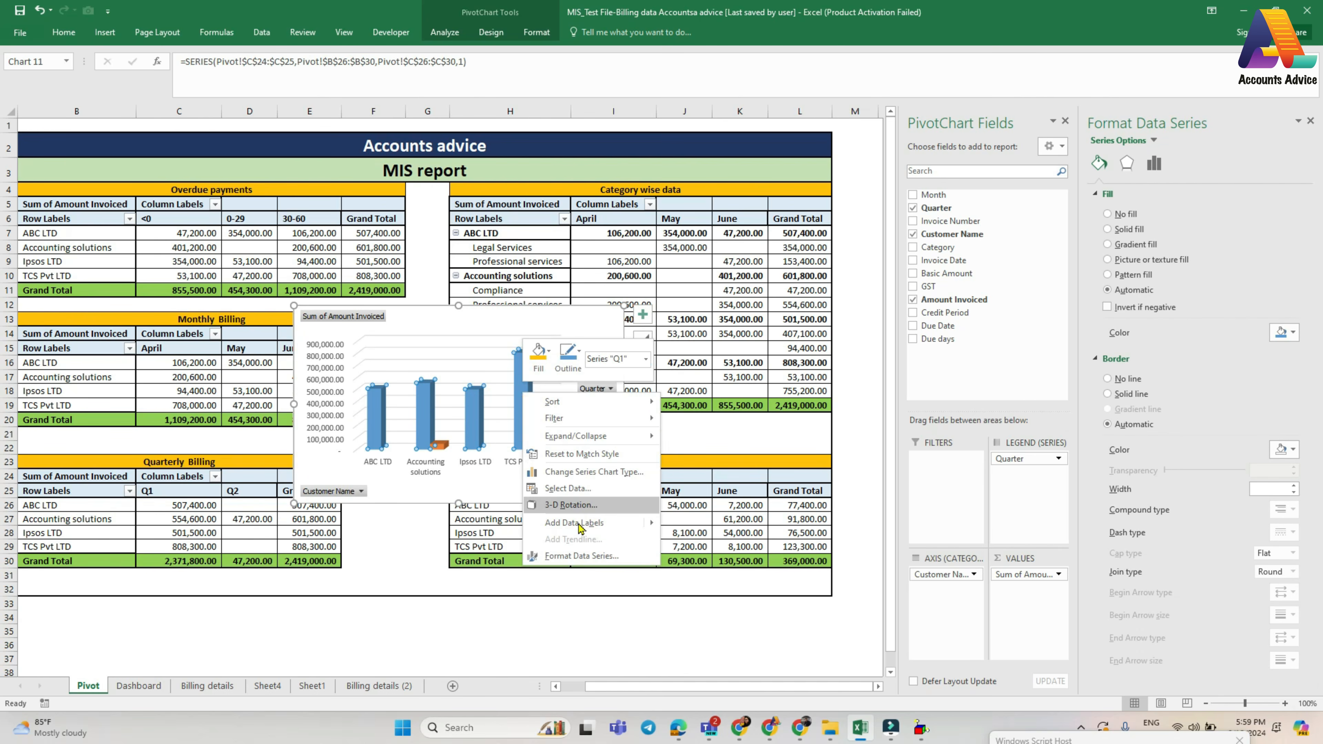
mouse_move(578, 529)
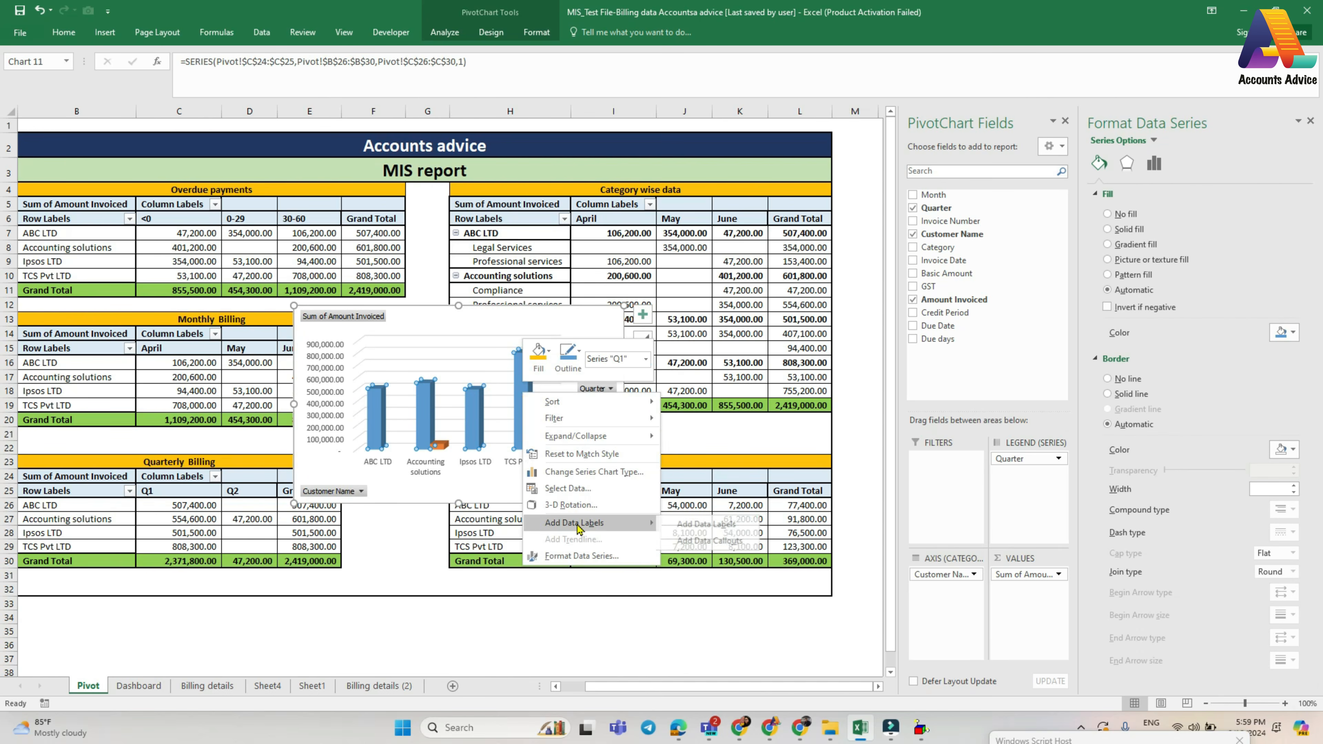
left_click(710, 524)
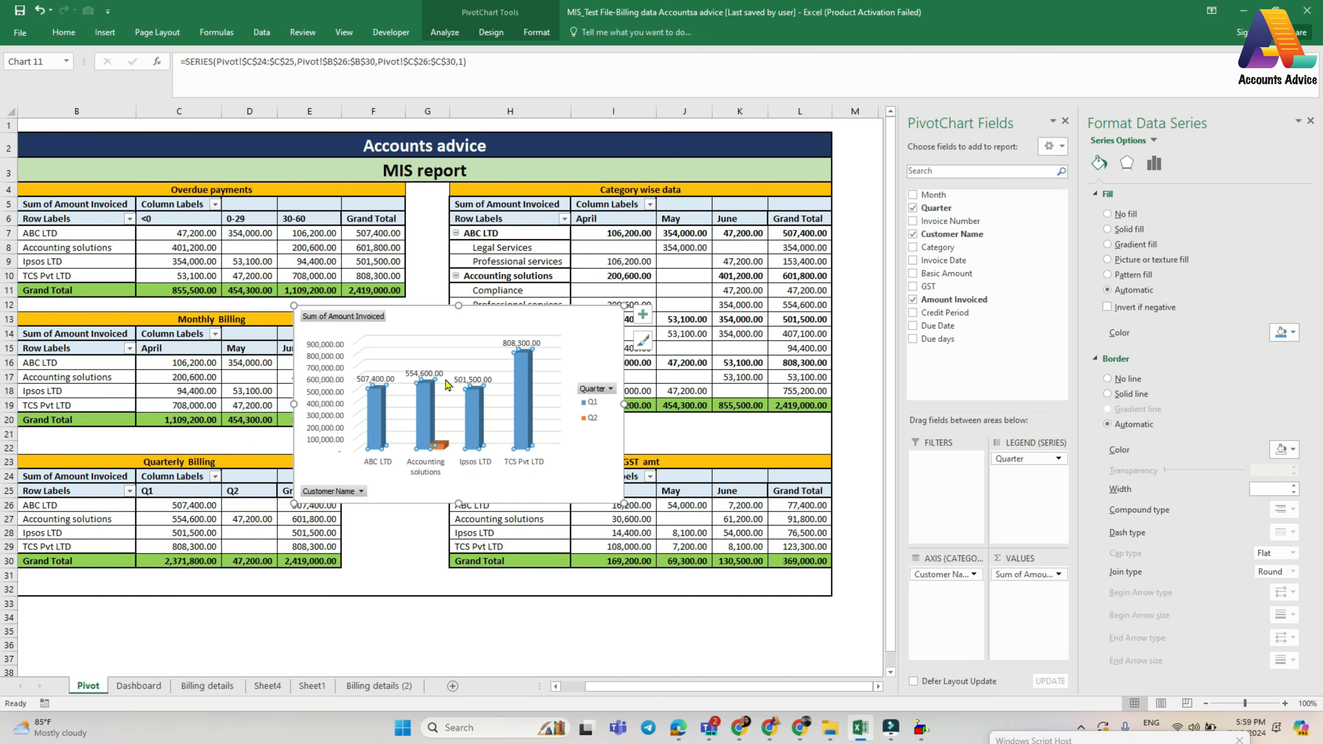
- Add data labels to the Q2 series of the quarterly billing chart
left_click(444, 448)
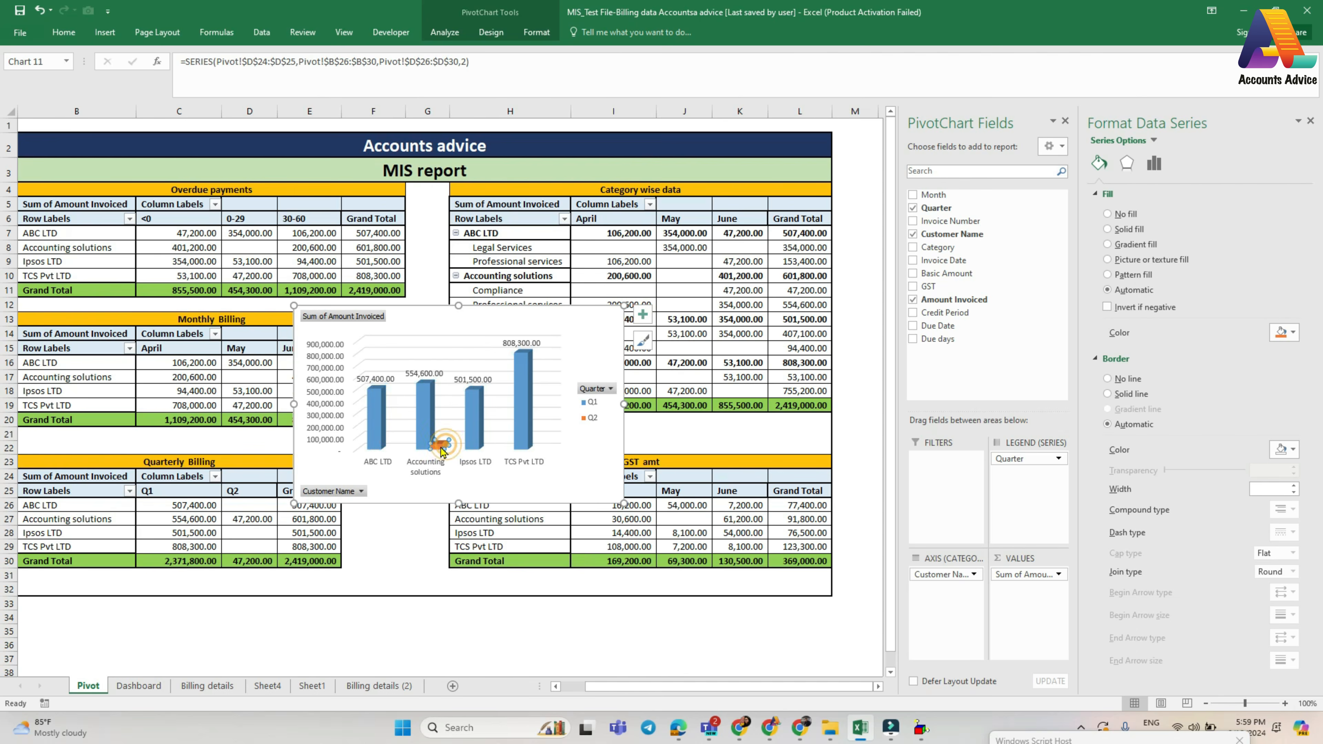
right_click(442, 446)
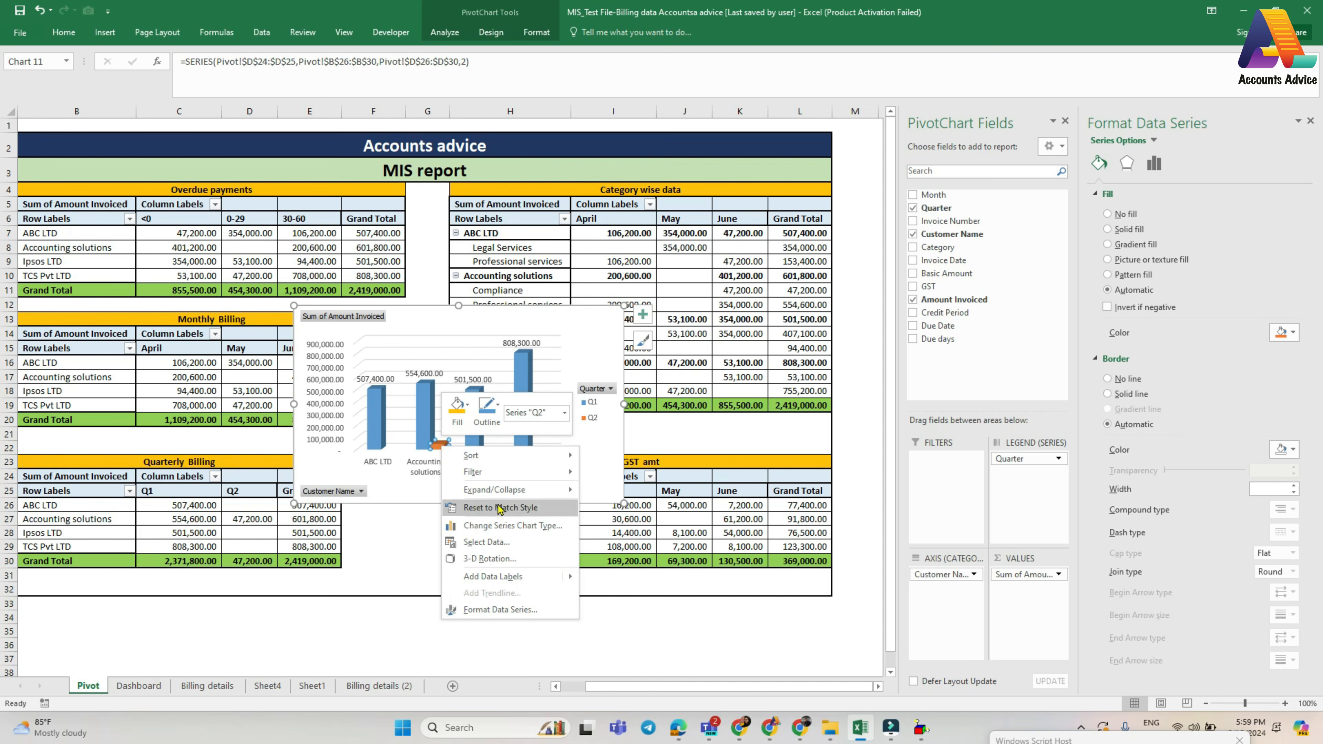
mouse_move(571, 579)
left_click(611, 577)
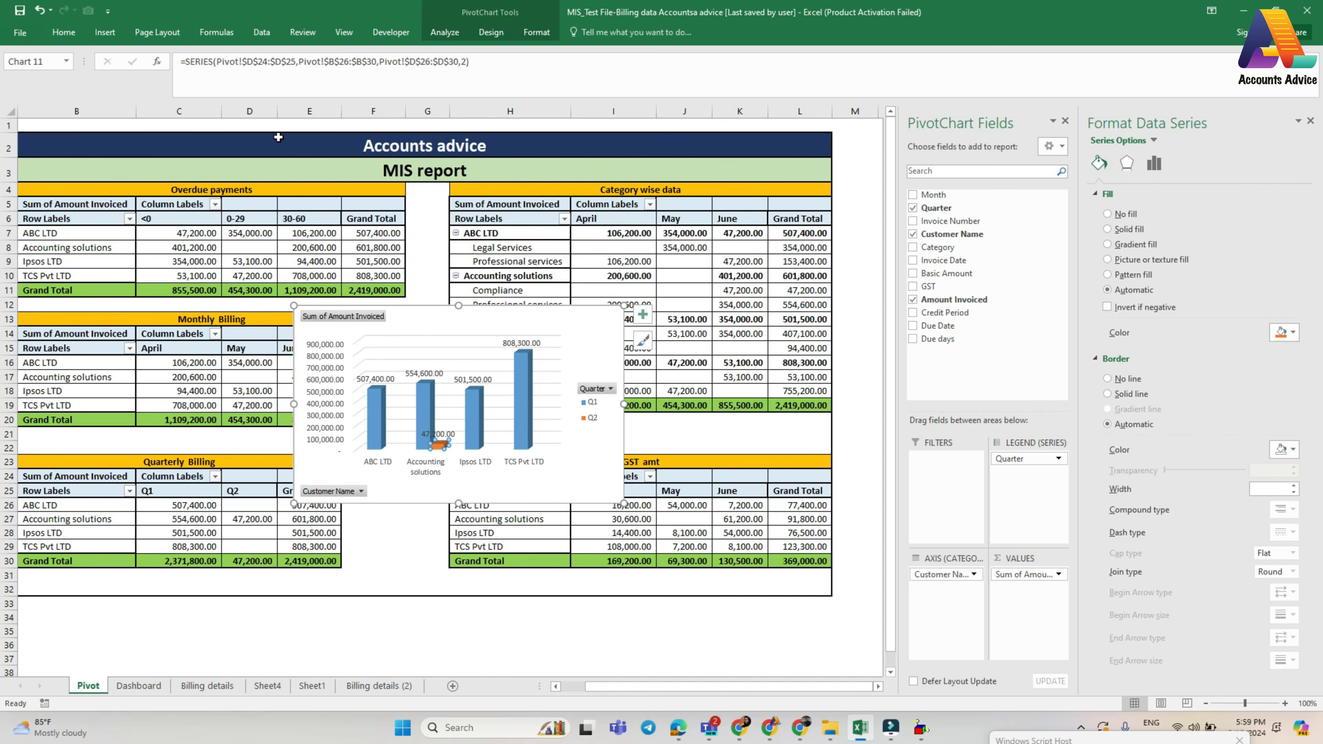
- Recolor the quarterly billing chart with the colorful palette that starts with green and blue
left_click(422, 405)
left_click(491, 34)
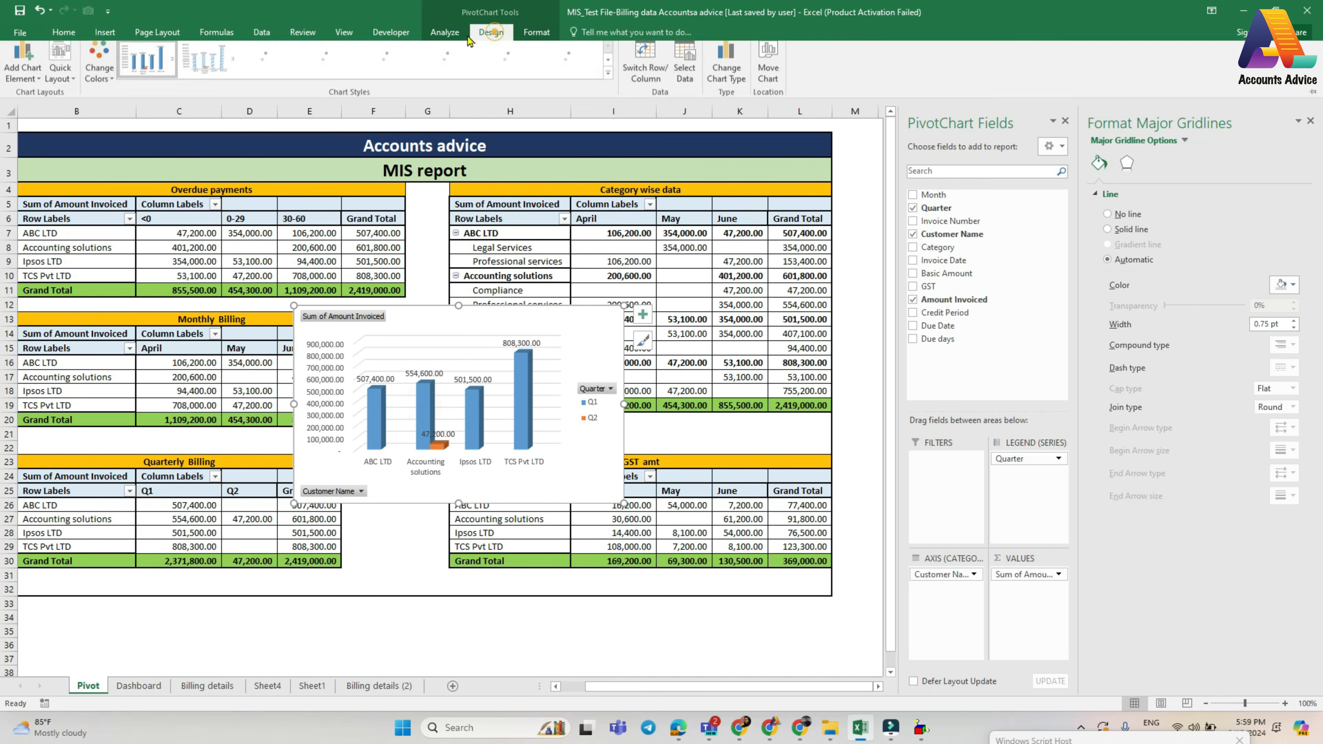
left_click(98, 73)
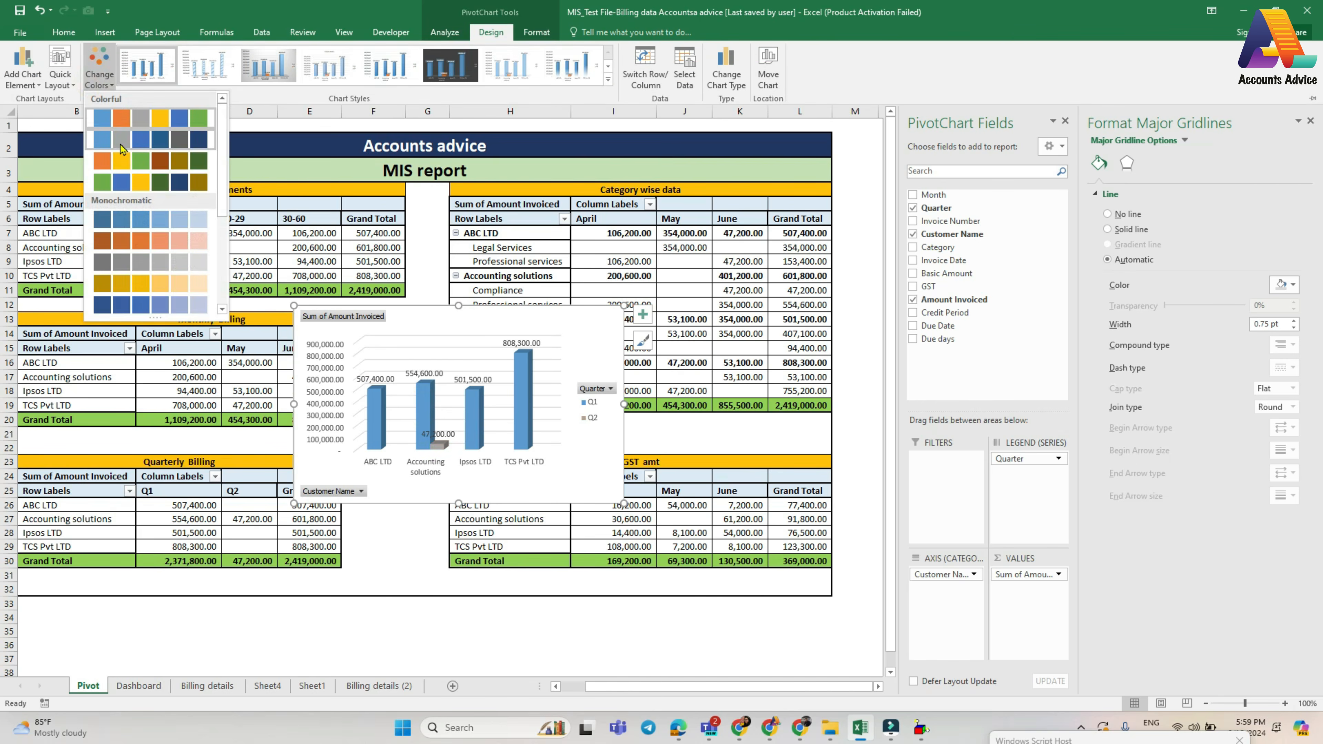
left_click(123, 180)
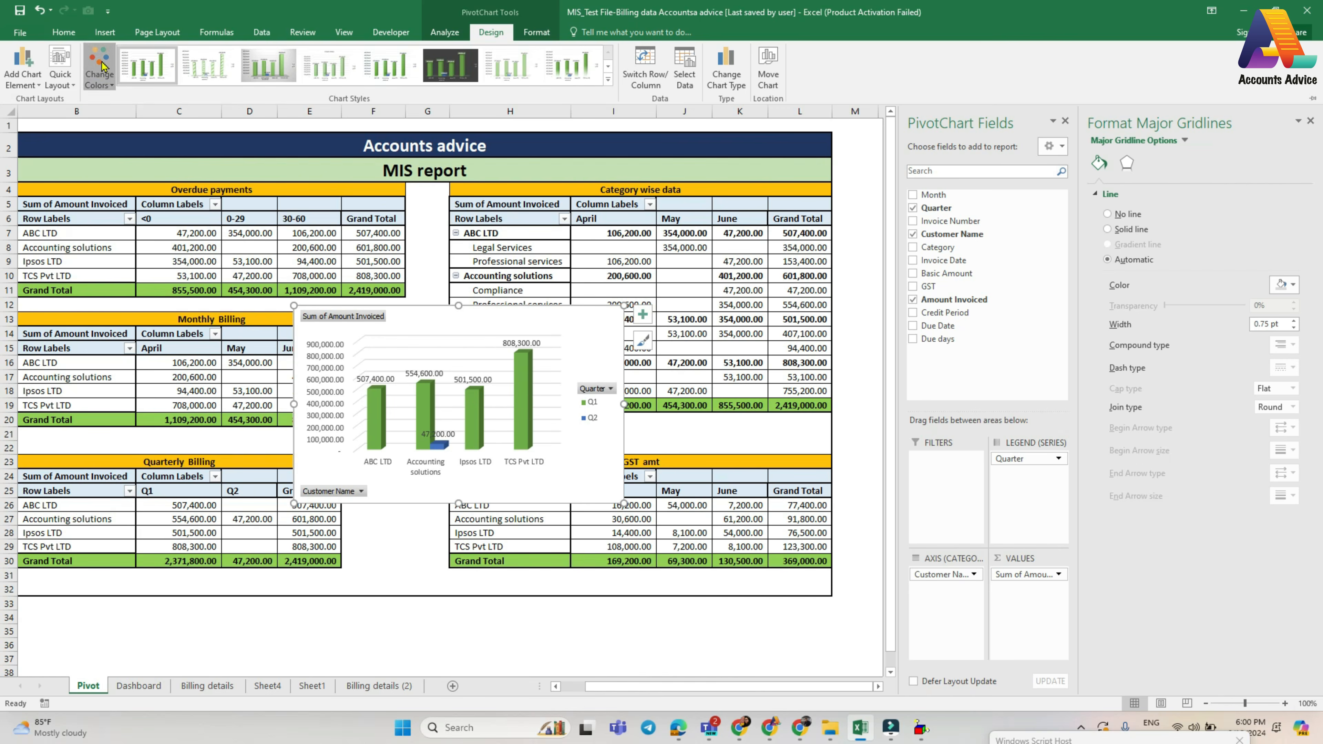
left_click(99, 73)
left_click(115, 185)
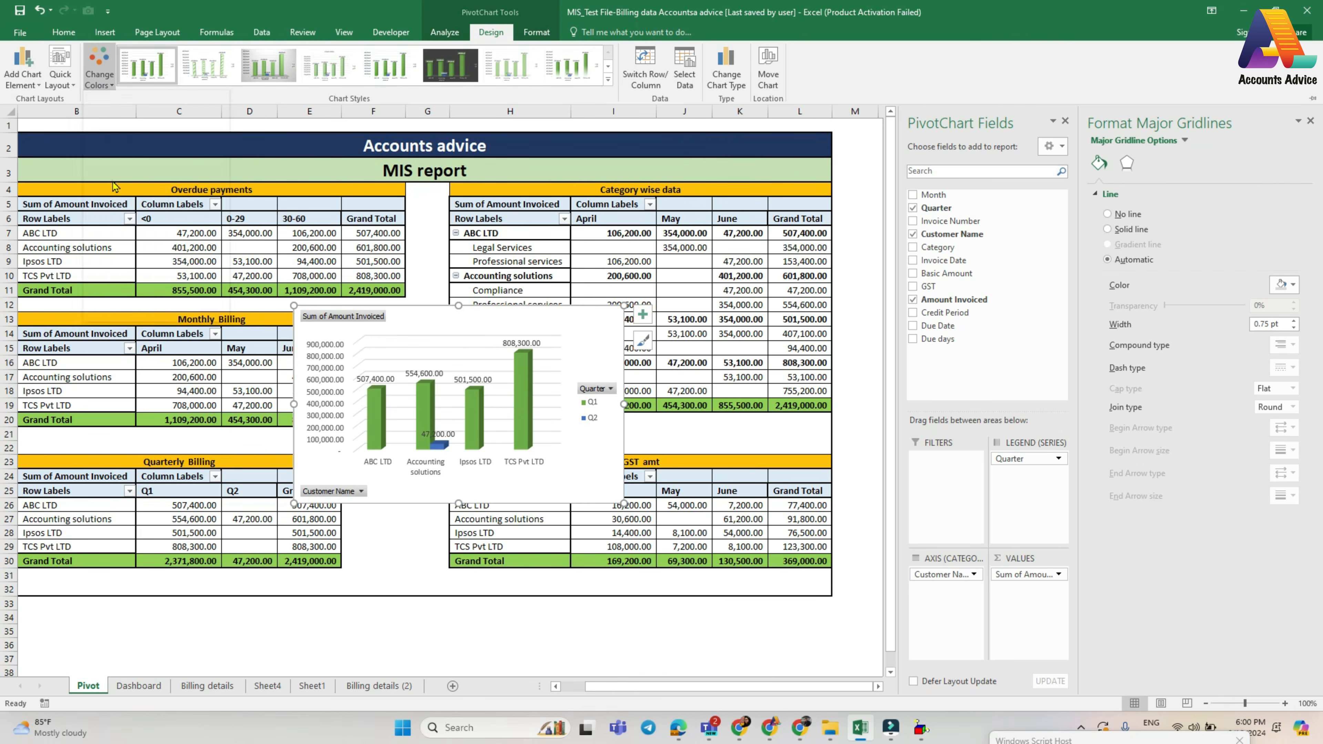
- Try the gold monochromatic palette on the quarterly billing chart and return to the green and blue palette
left_click(99, 70)
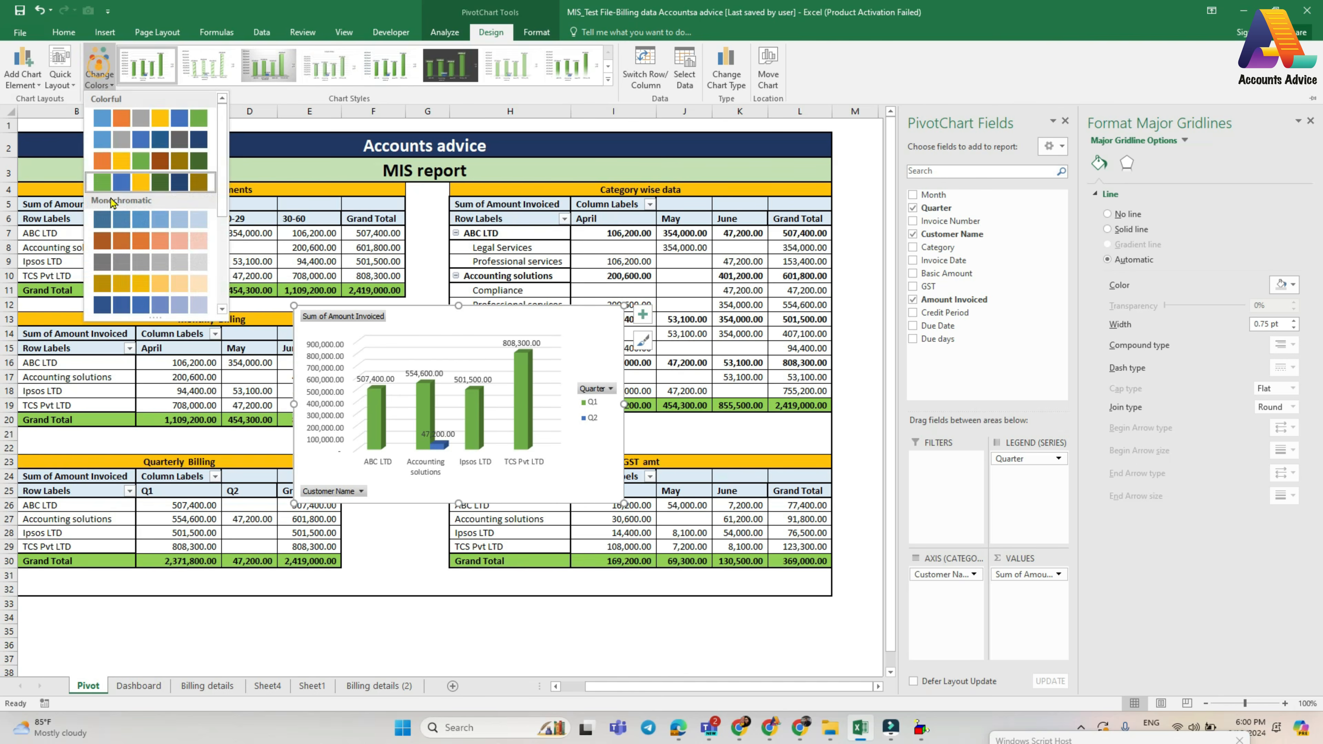
left_click(116, 283)
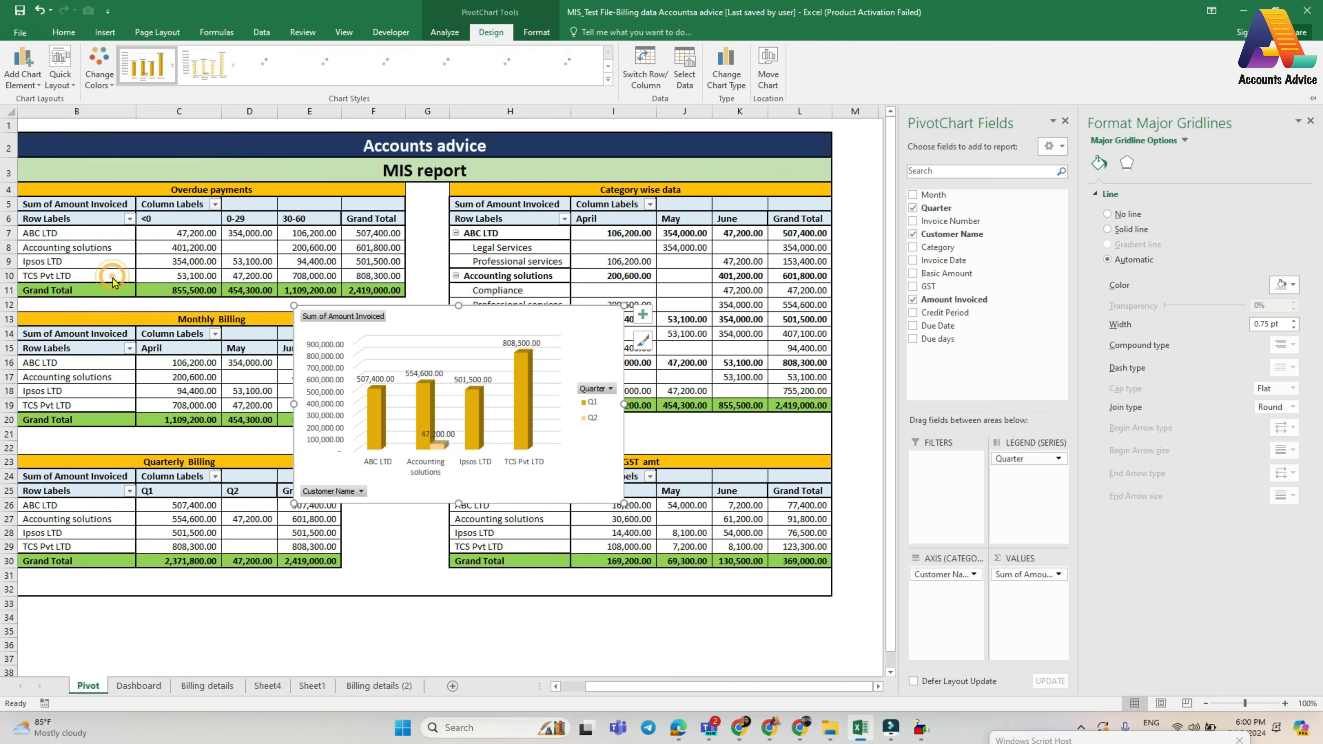
left_click(99, 70)
left_click(126, 185)
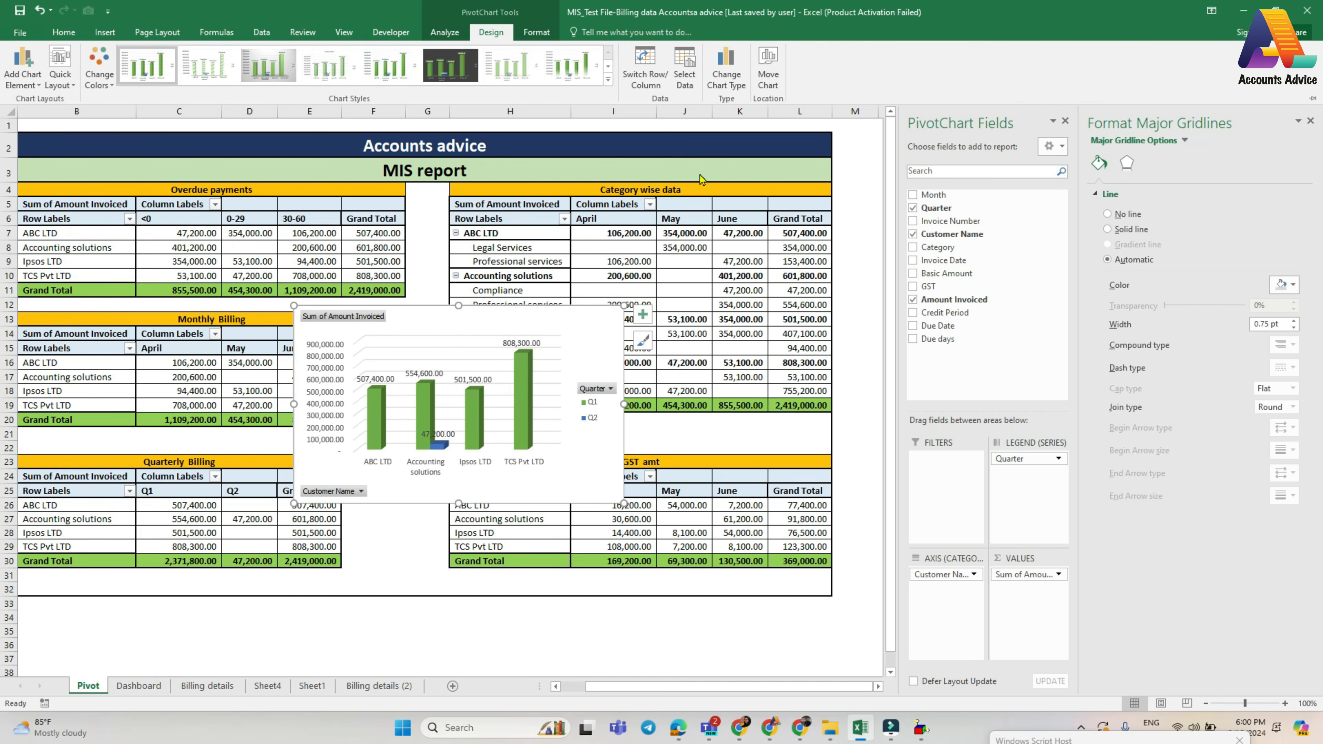
- Move the quarterly billing chart to the Dashboard sheet and place it below the overdue payment chart
left_click(767, 67)
left_click(1062, 345)
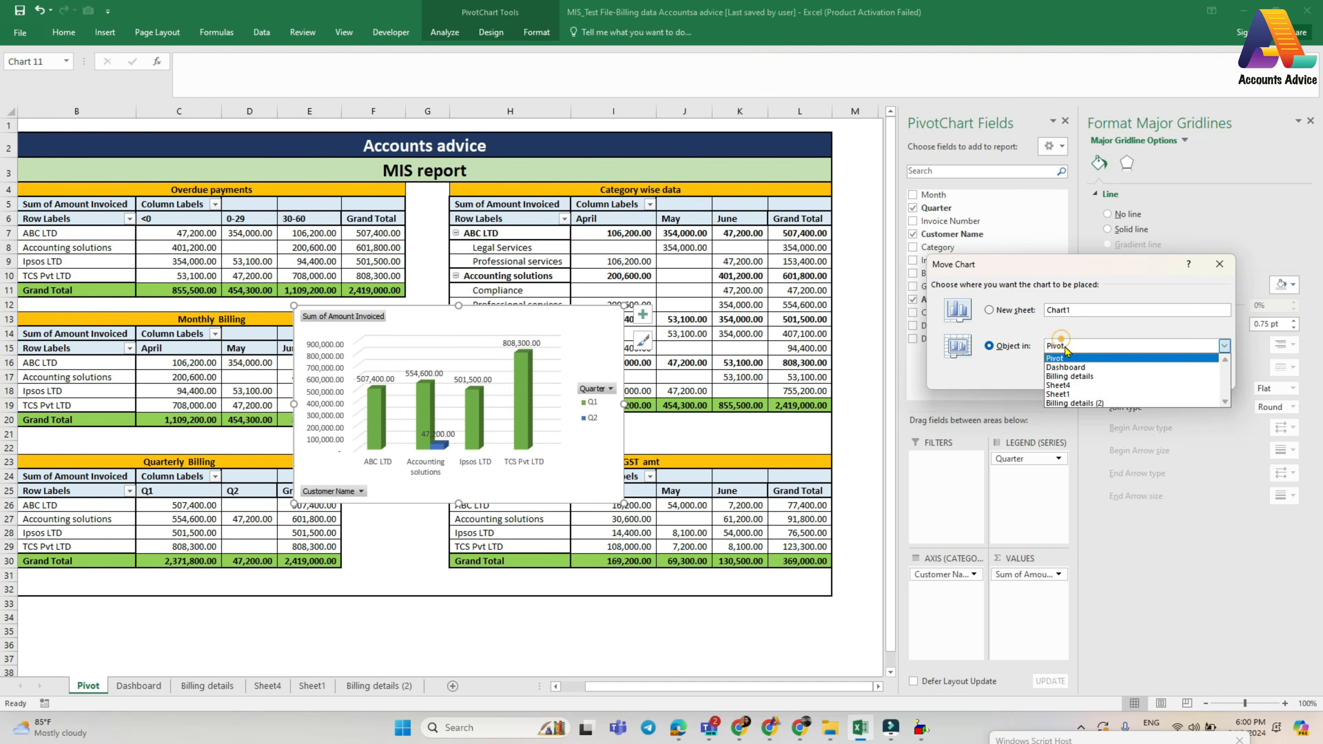
left_click(1066, 359)
left_click(1065, 347)
left_click(1068, 367)
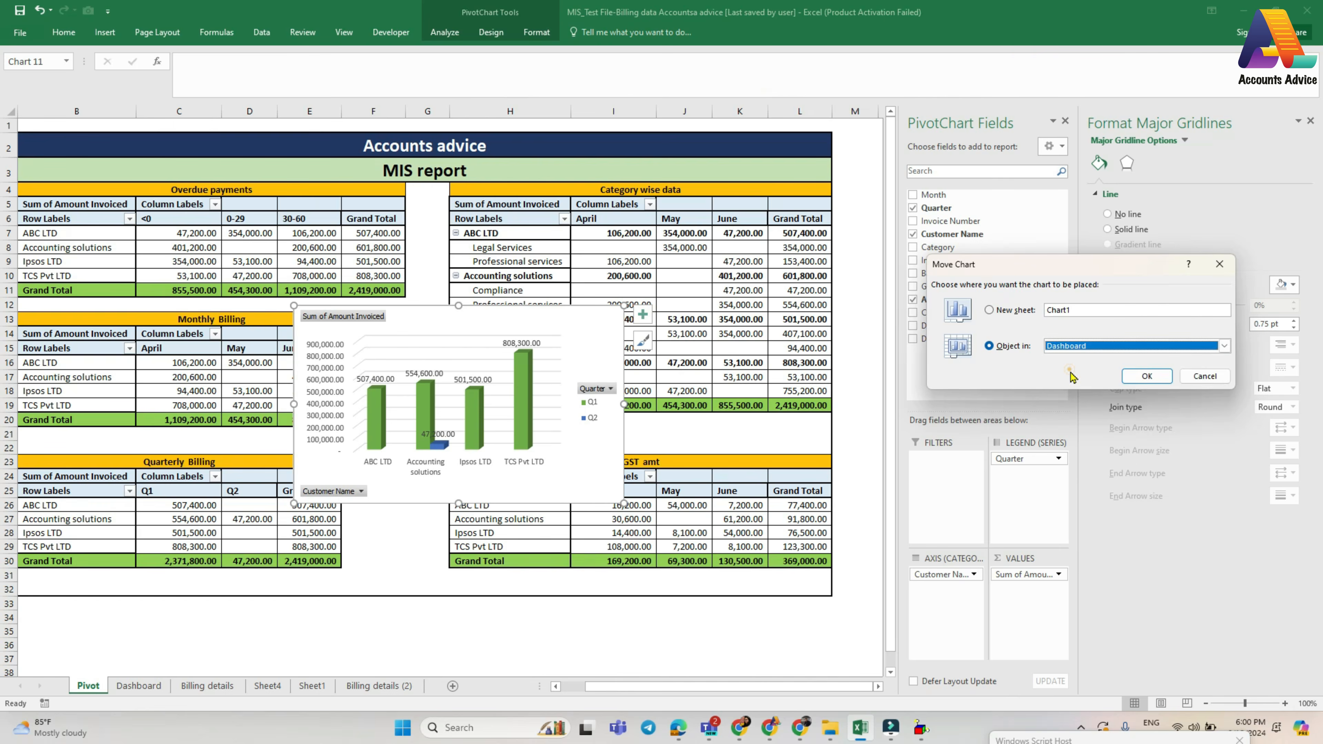
left_click(1146, 376)
left_click(228, 495)
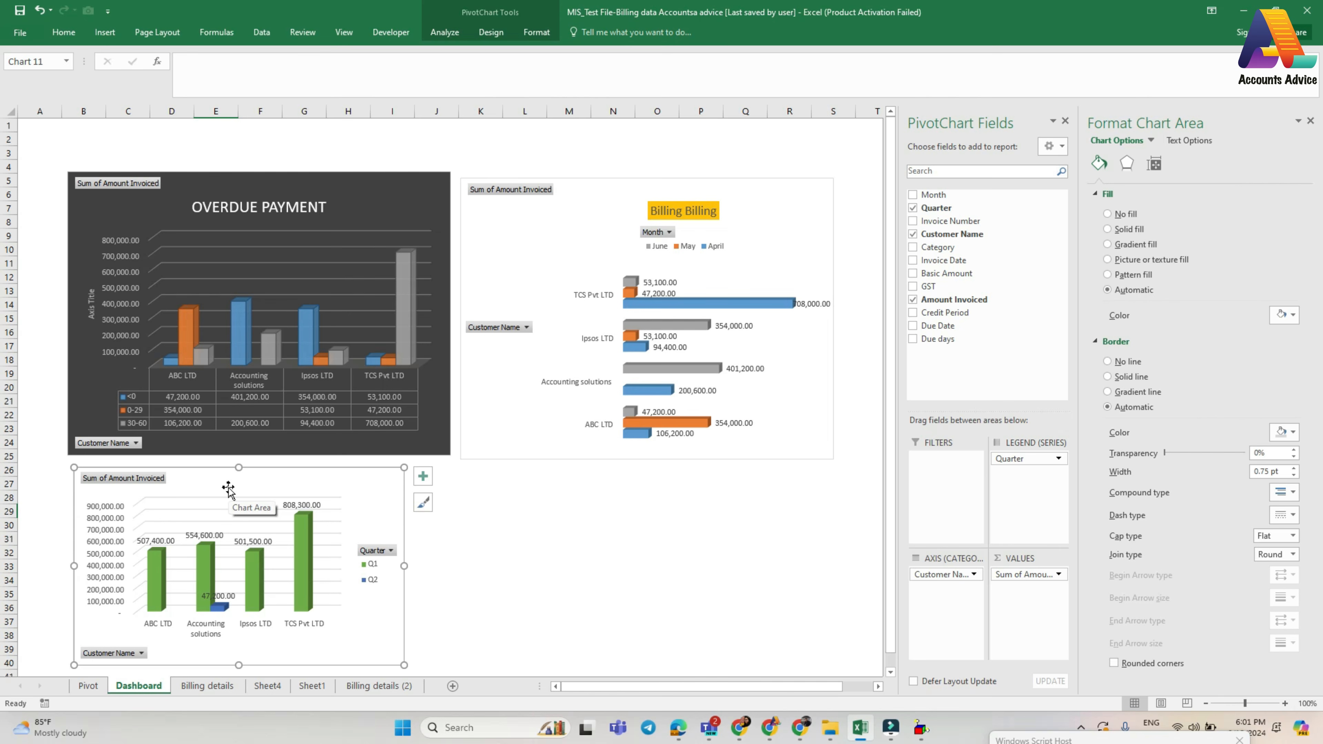
- Draw a rounded rectangle across the top of the quarterly billing chart and label it "Quarterly Billing"
left_click(104, 34)
left_click(216, 65)
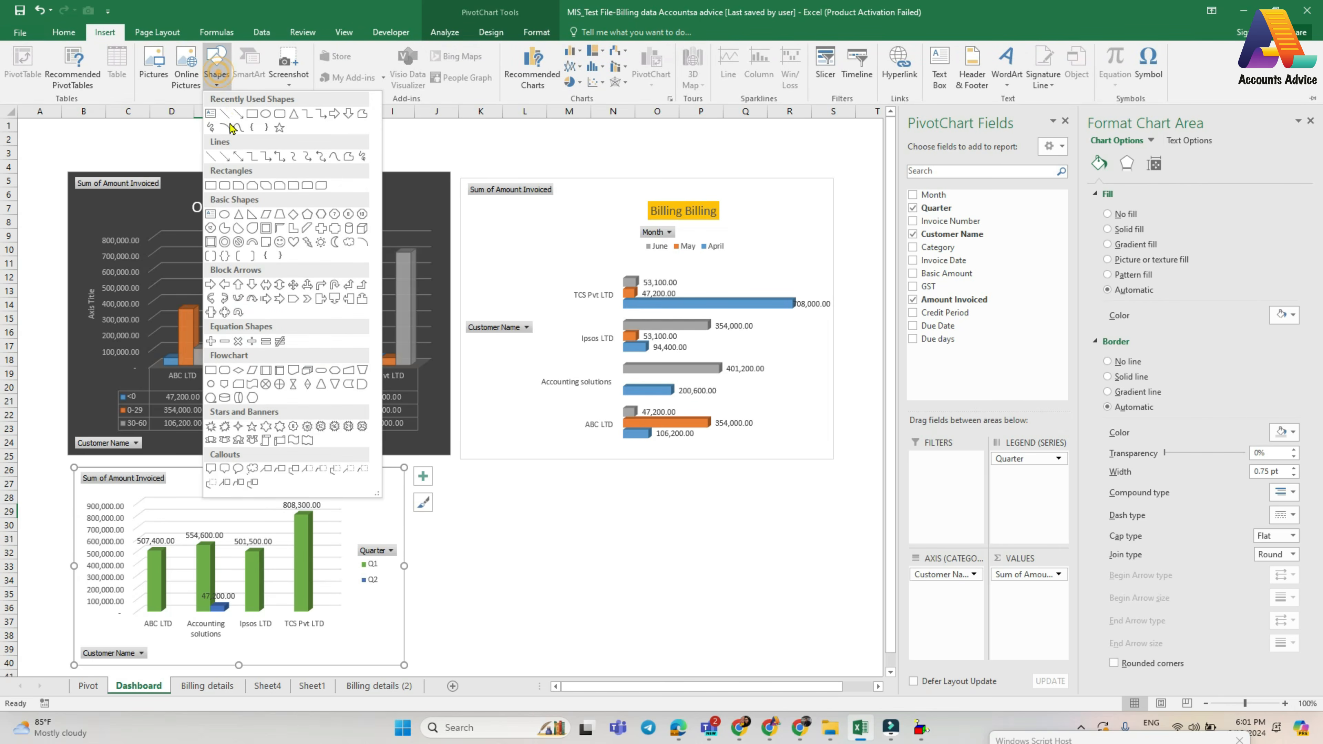
left_click(280, 114)
mouse_move(184, 472)
left_mouse_down()
mouse_move(310, 497)
mouse_move(284, 487)
left_mouse_up()
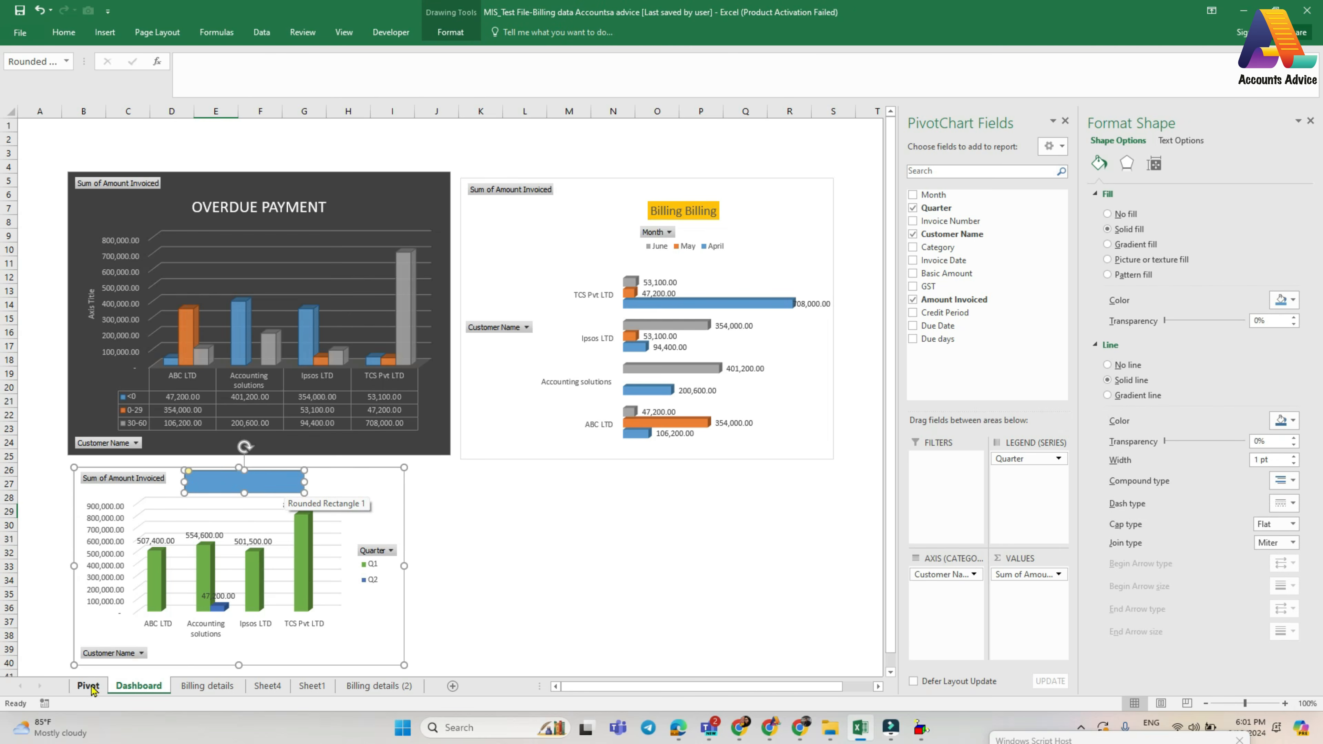
type("Quarterly  Billing")
- Give the Quarterly Billing title shape a gold fill with black text, and narrow it to fit the text
left_click(100, 38)
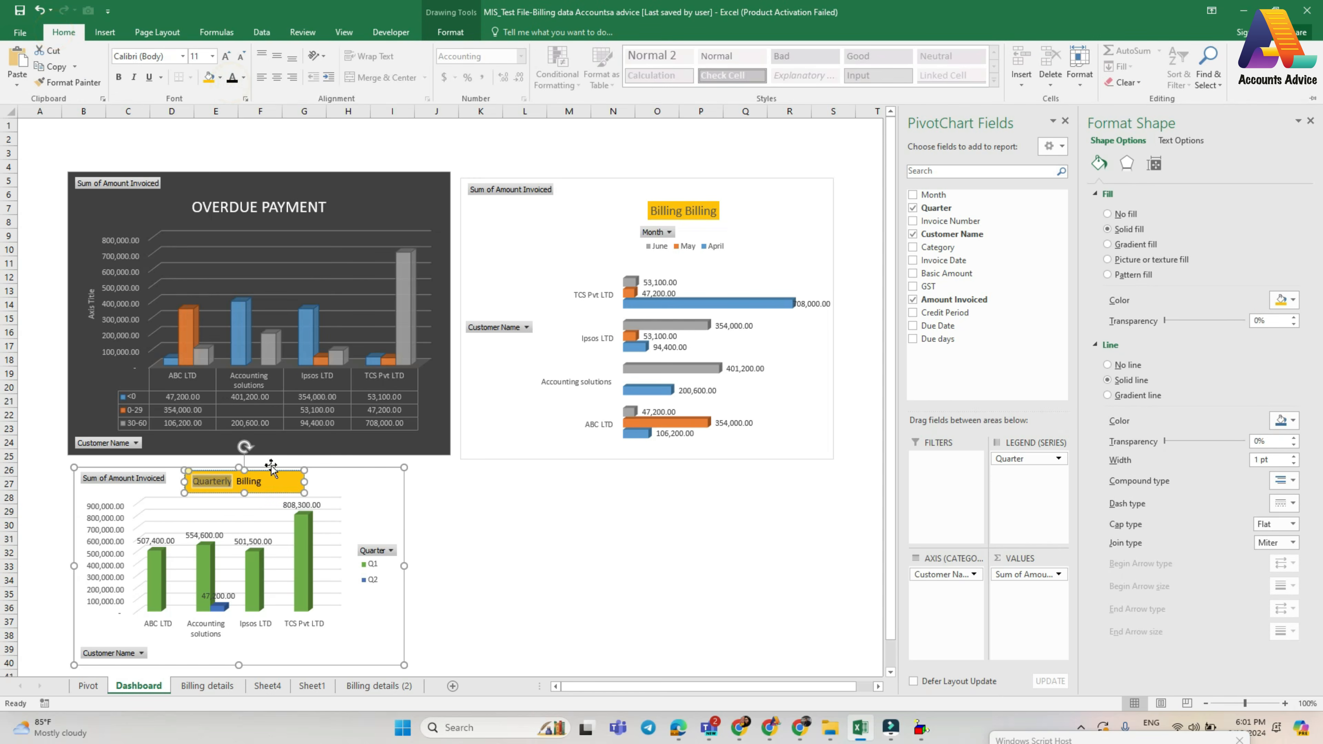
left_click(271, 481)
left_click(300, 481)
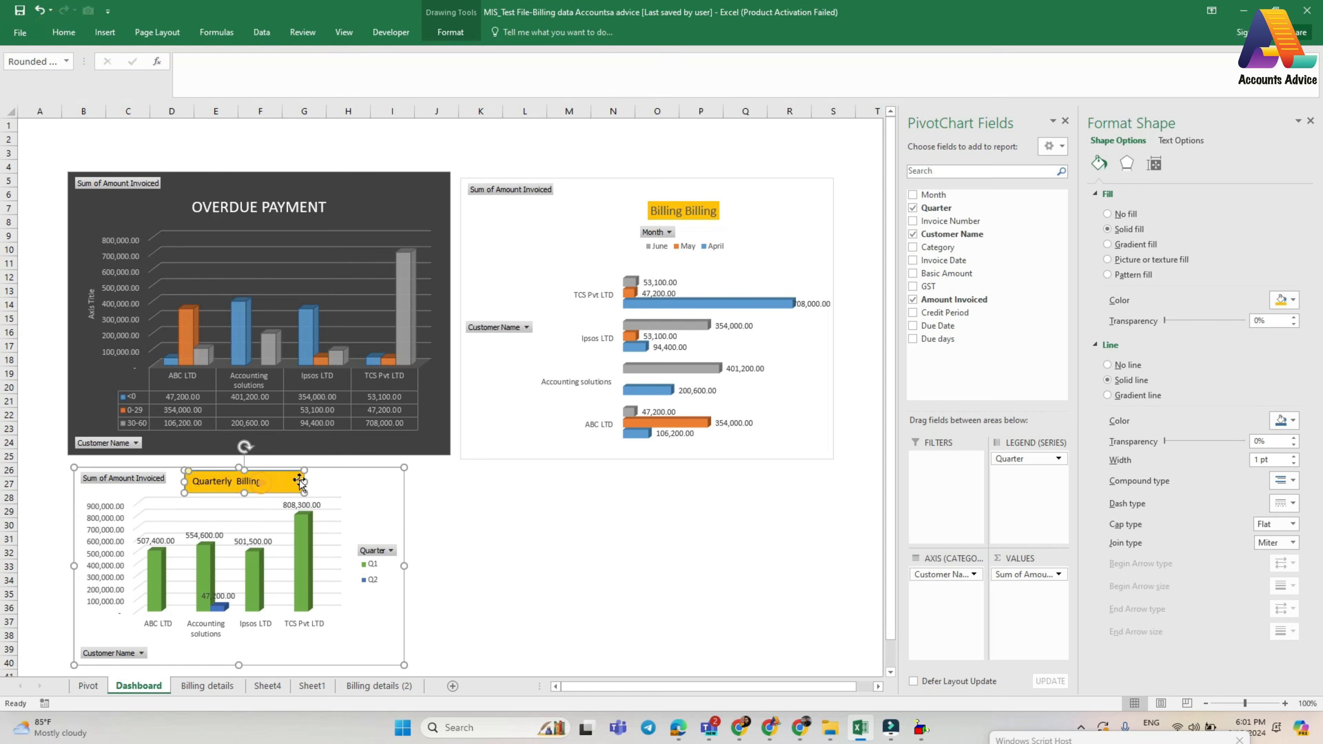
left_click_drag(302, 480, 268, 479)
left_click(322, 488)
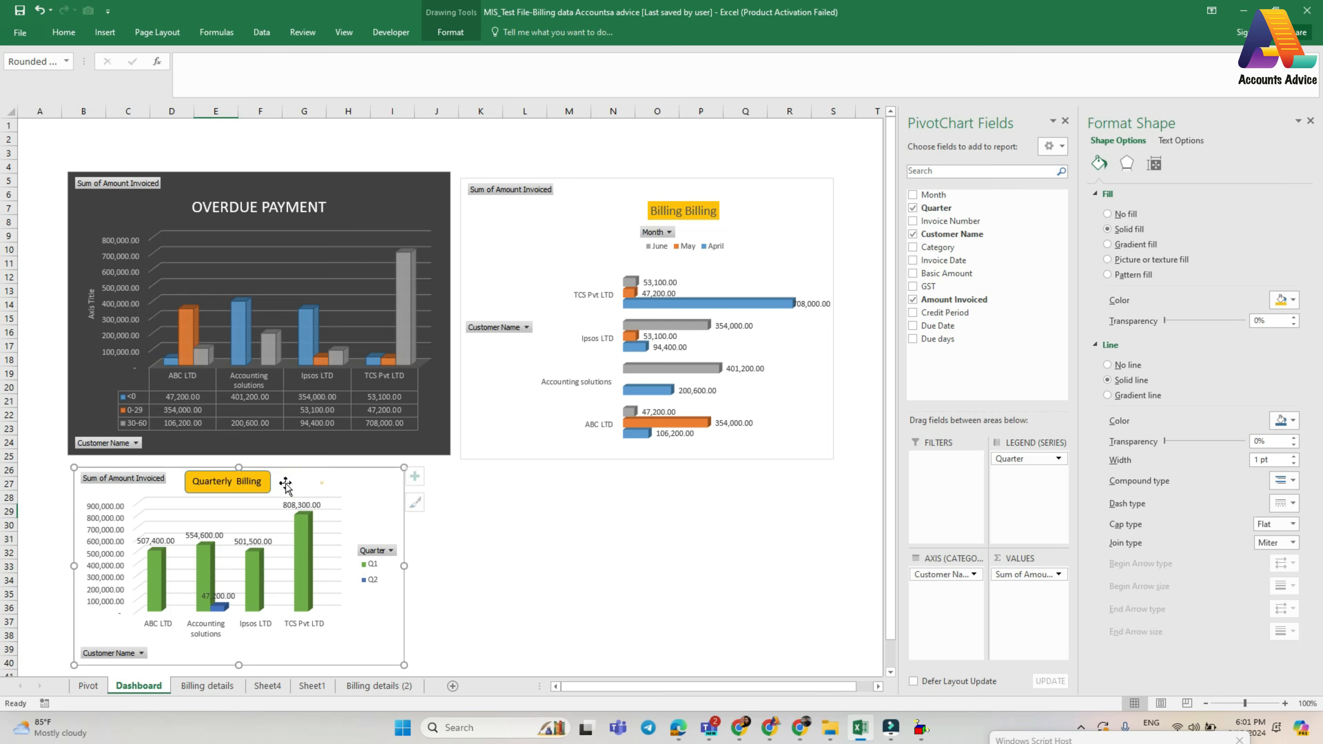
- Change the monthly billing chart's title to "Monthly Billing Details"
left_click(687, 210)
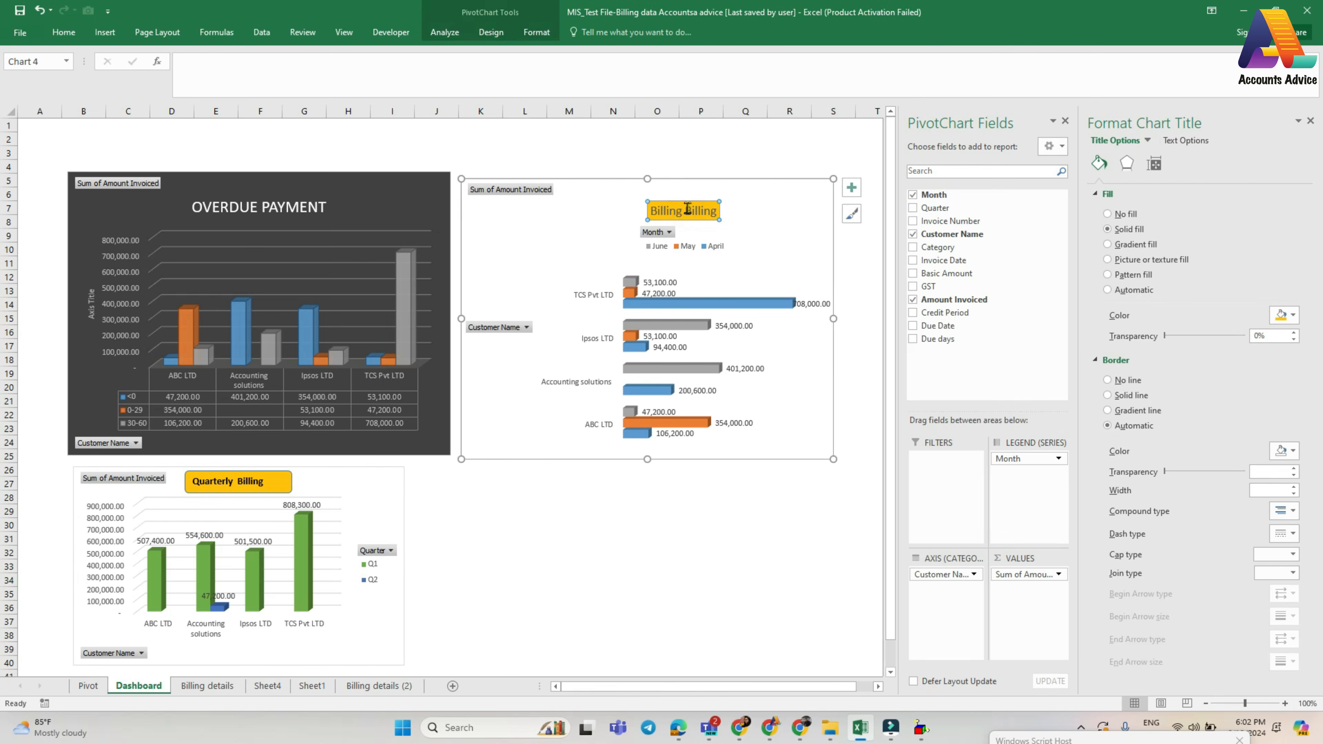
left_click_drag(685, 210, 728, 208)
type("Det")
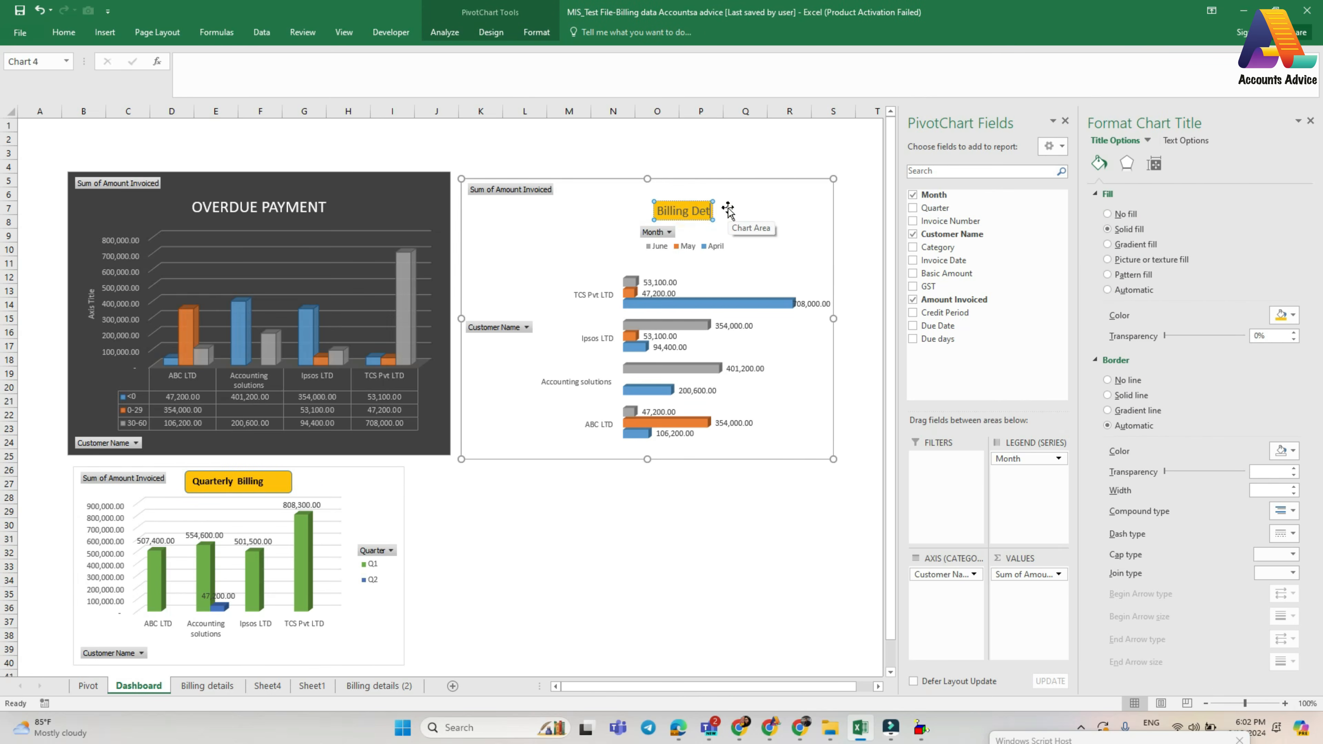
type("ails")
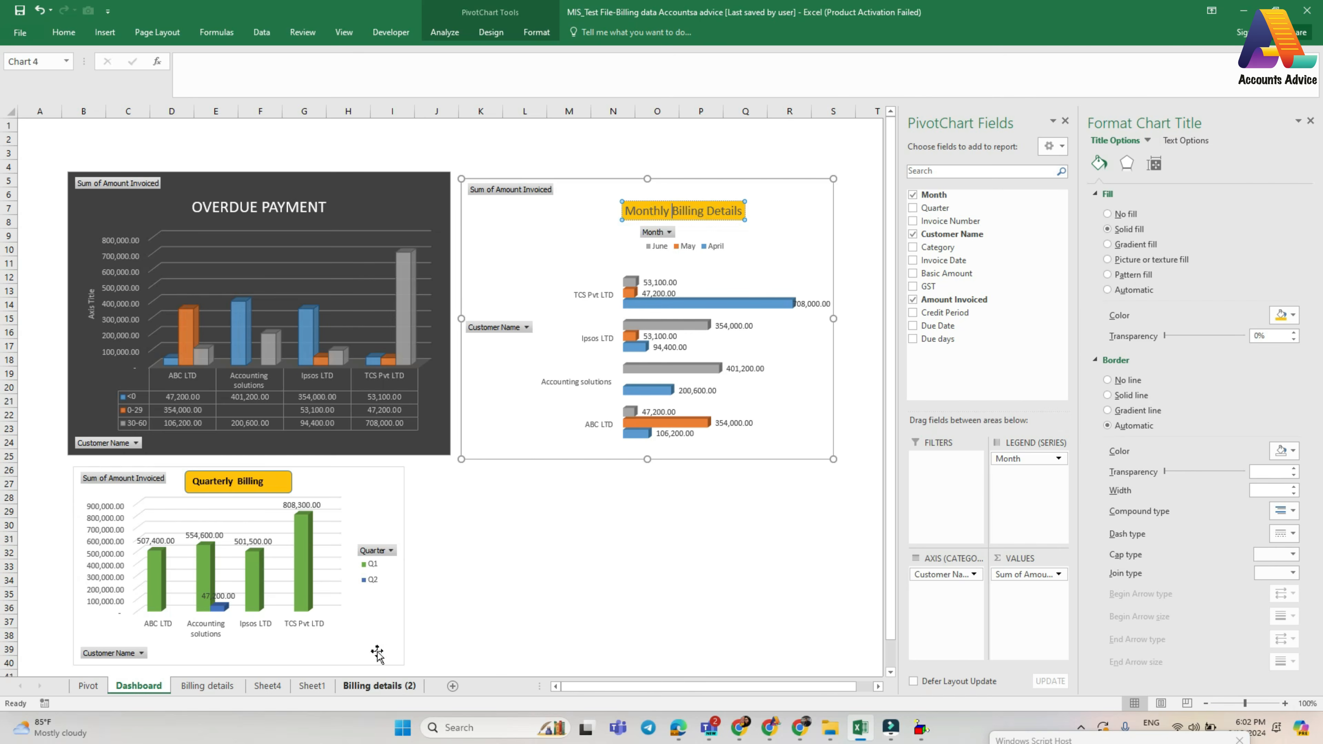
left_click(497, 542)
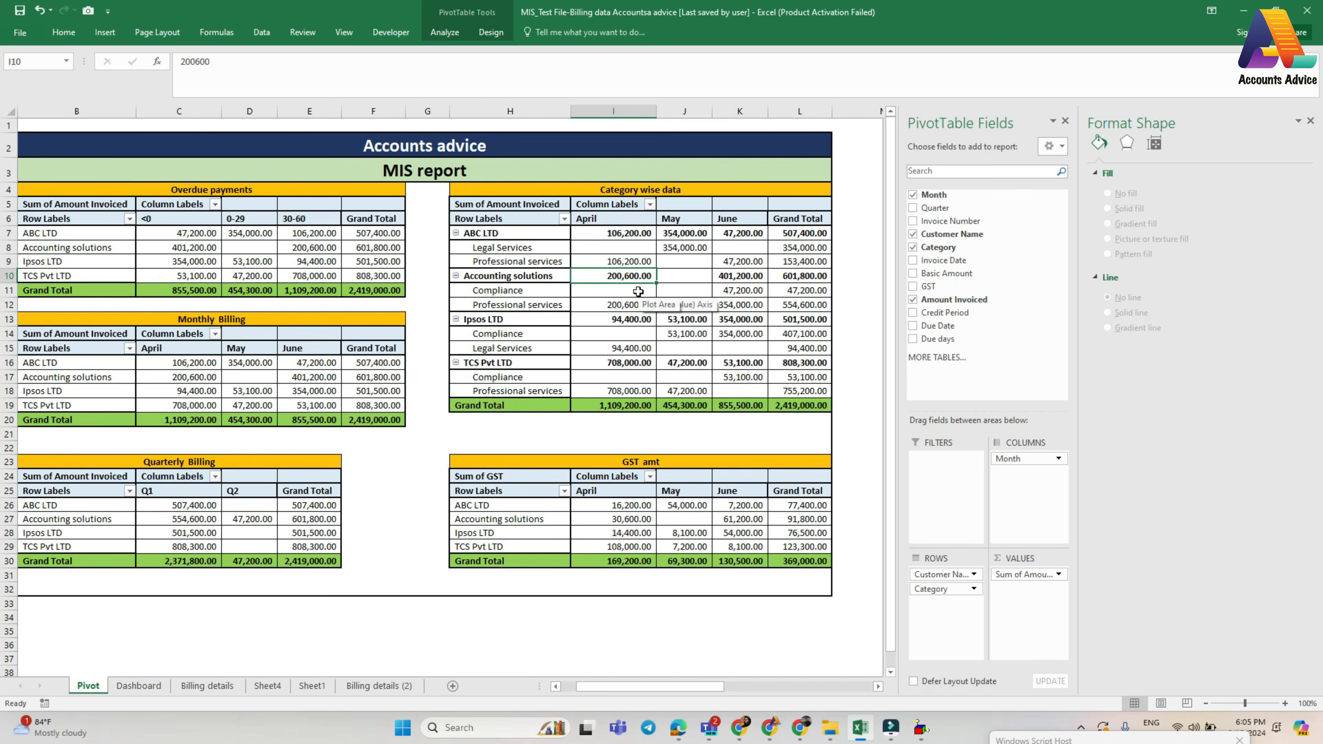
- Insert a clustered bar PivotChart from the Category wise data table and enlarge it in the middle of the Pivot sheet
left_click(628, 332)
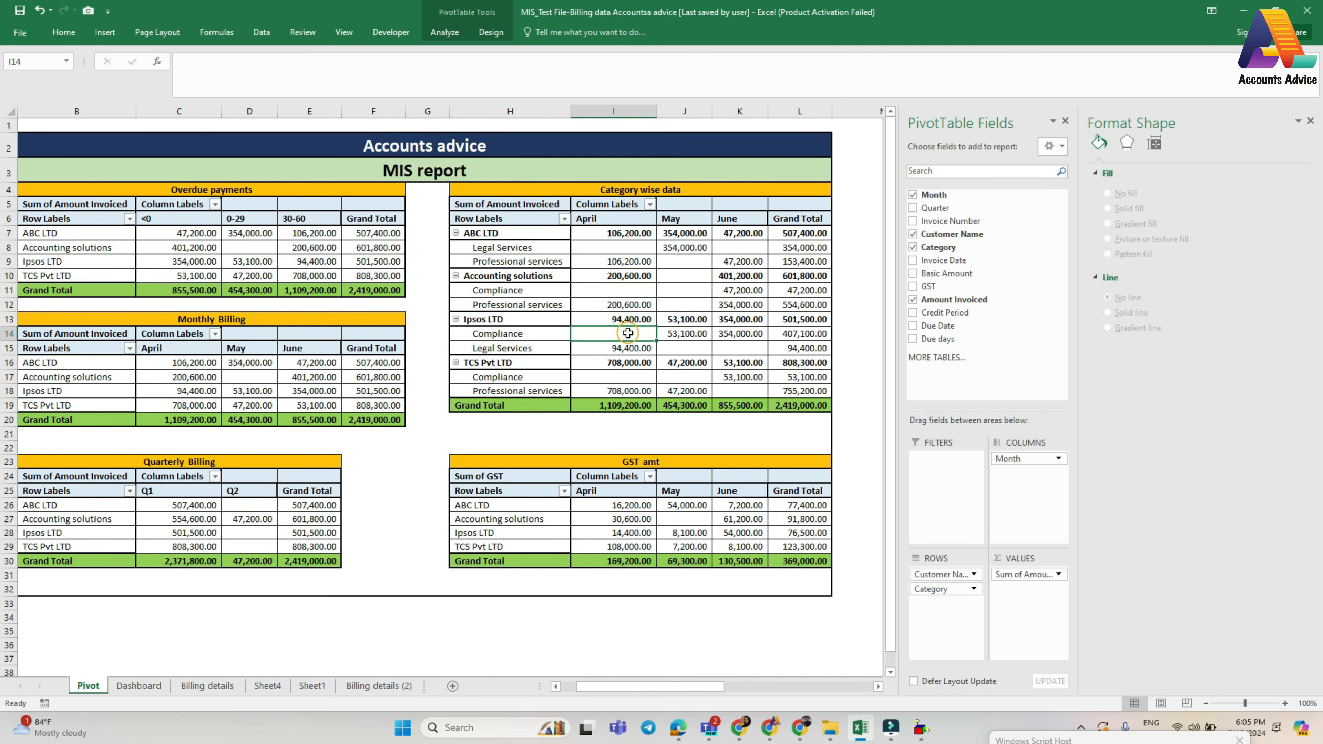
left_click(442, 35)
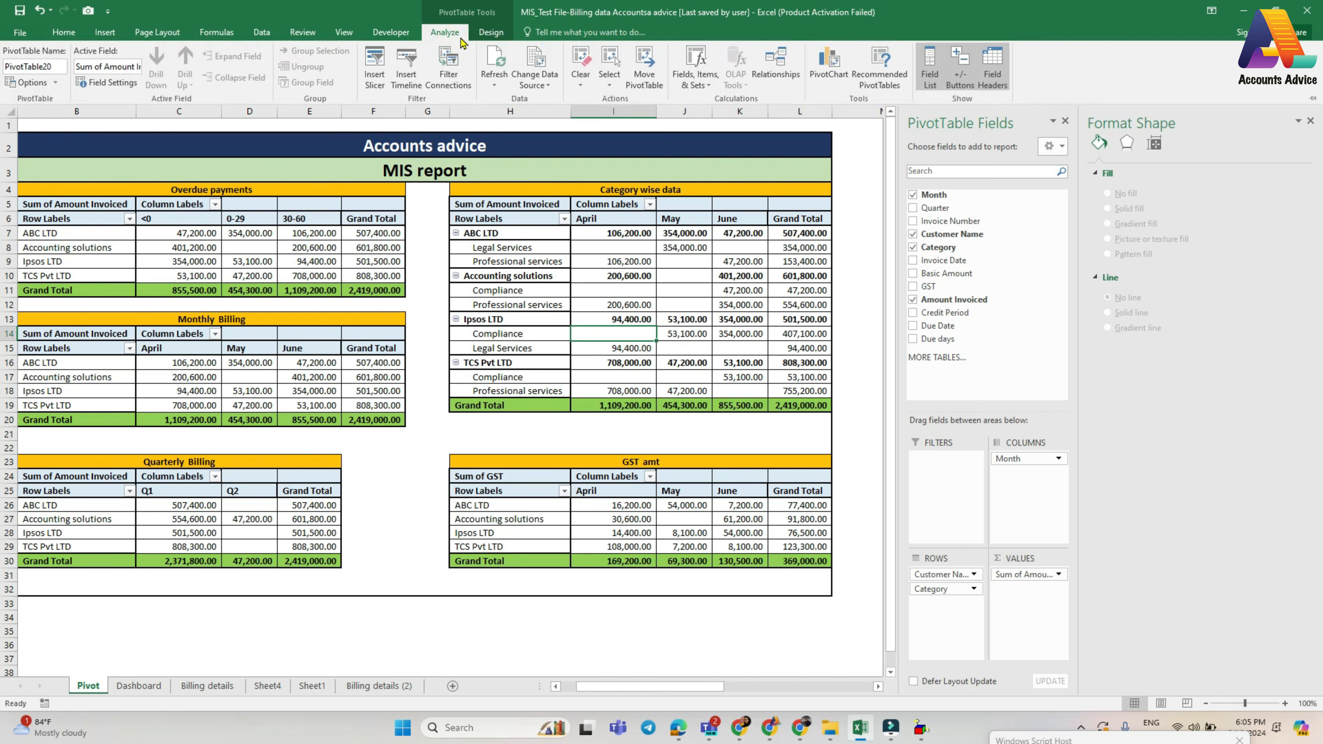
left_click(829, 65)
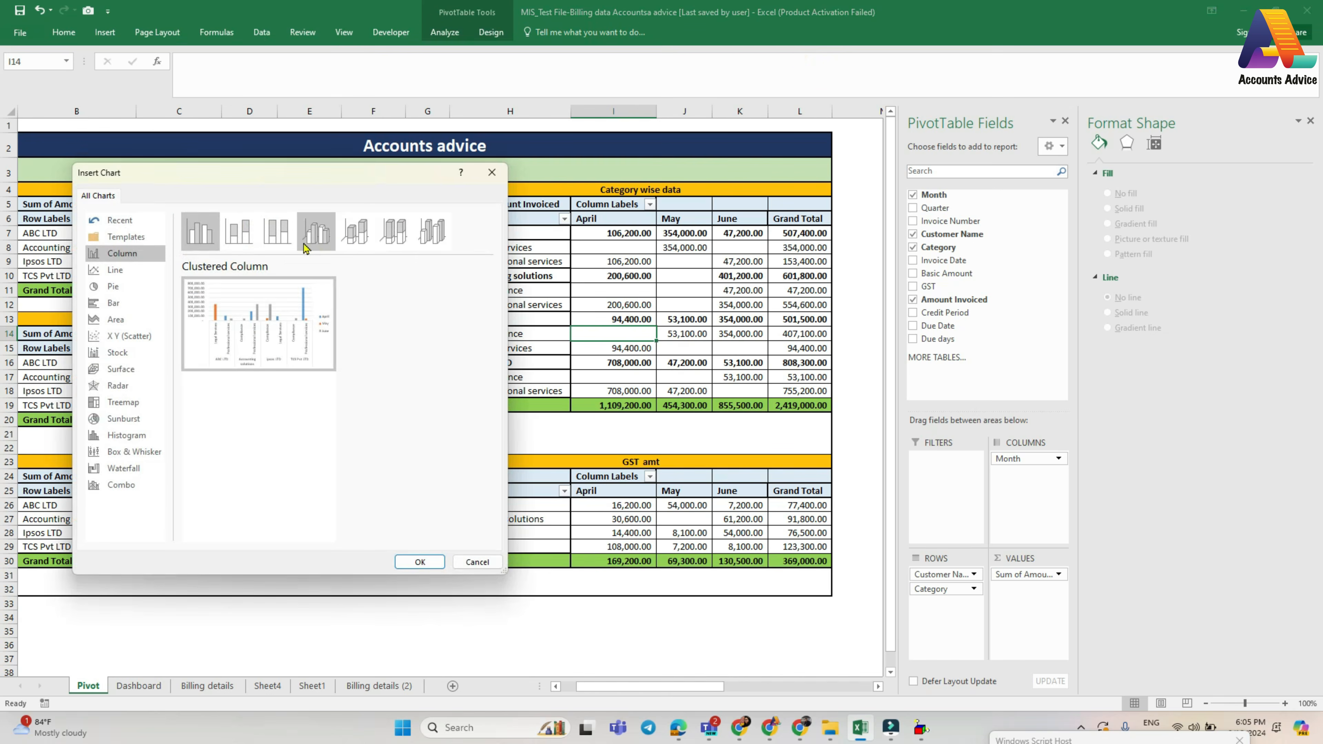
left_click(113, 303)
mouse_move(262, 329)
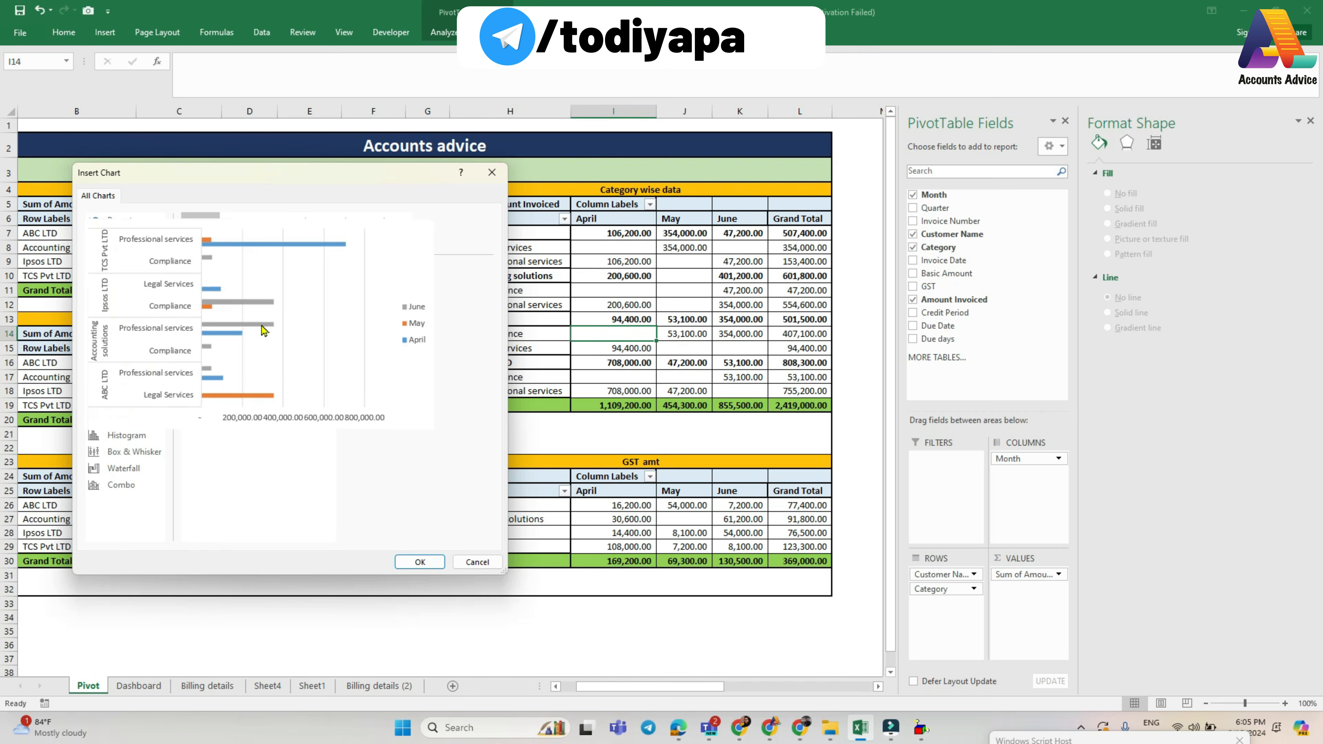
left_click(420, 562)
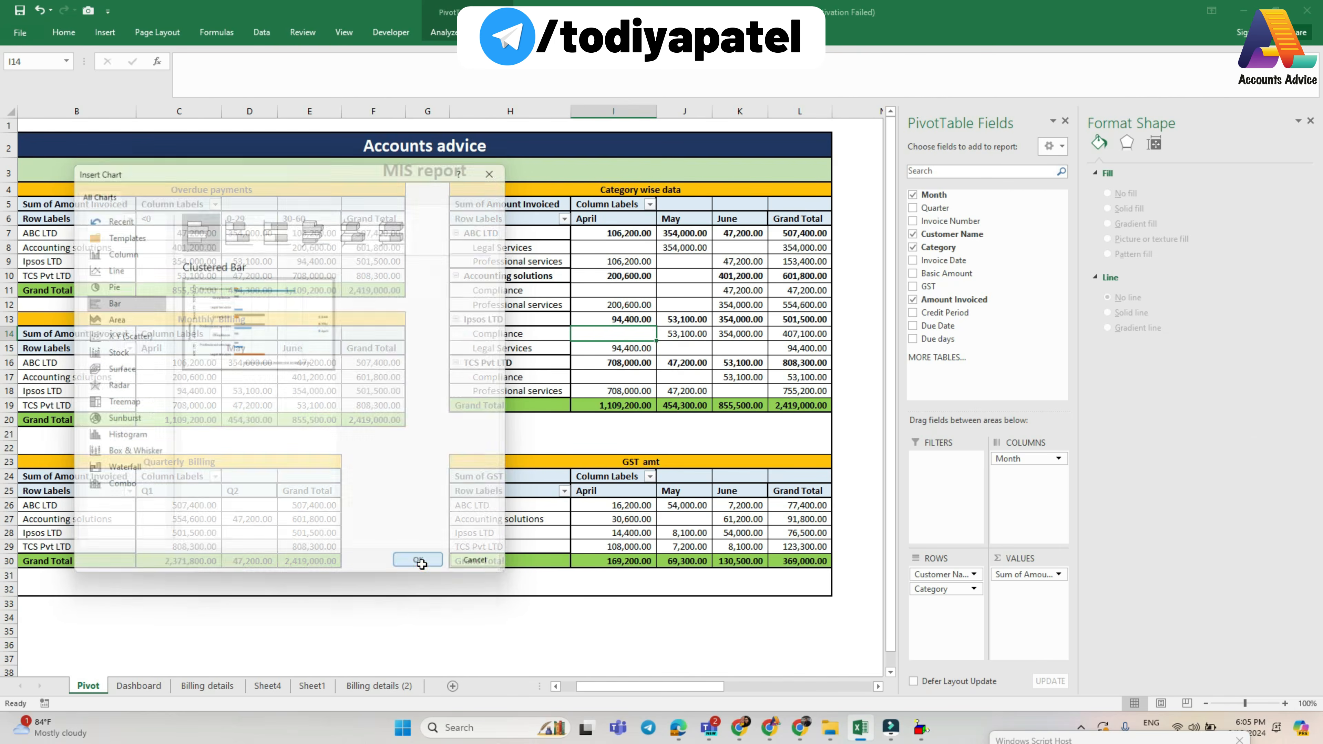
left_click_drag(623, 504, 686, 610)
left_click_drag(473, 468, 524, 374)
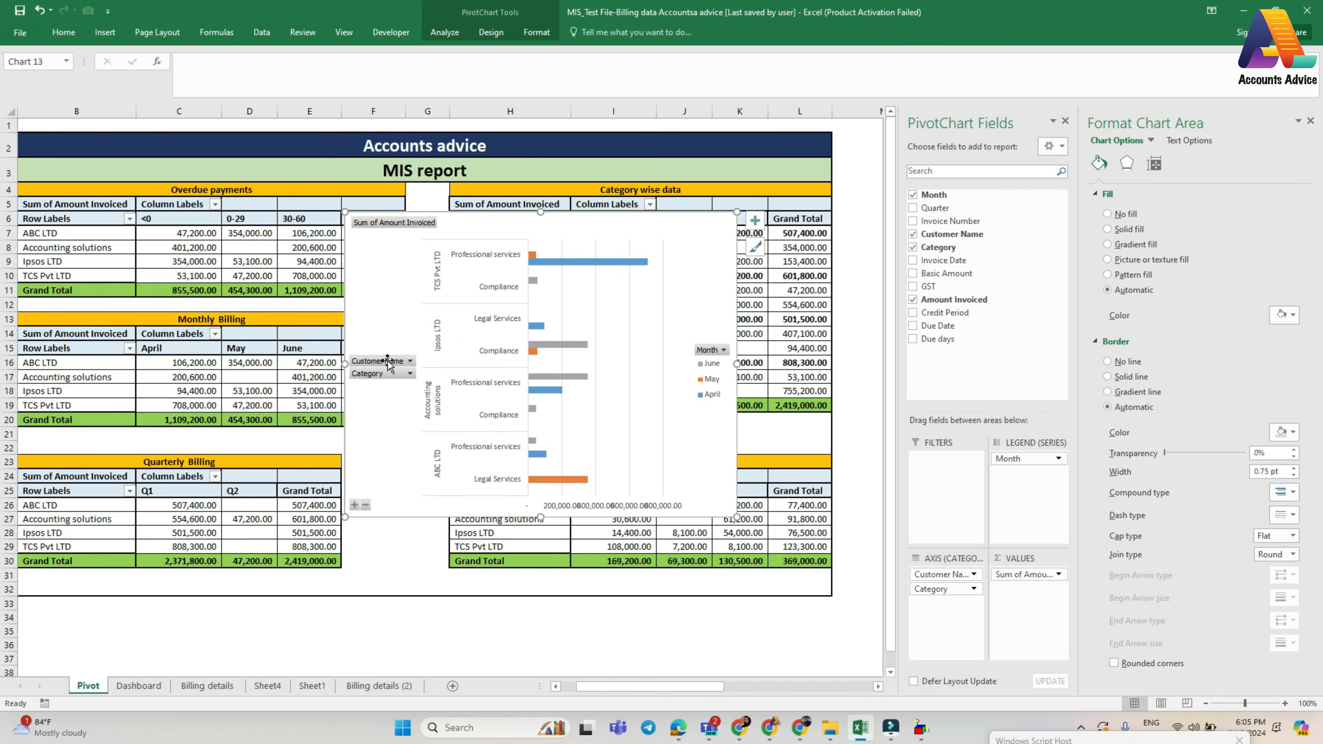
- Add data labels to the April series of the category wise bar chart
left_click(521, 225)
right_click(642, 265)
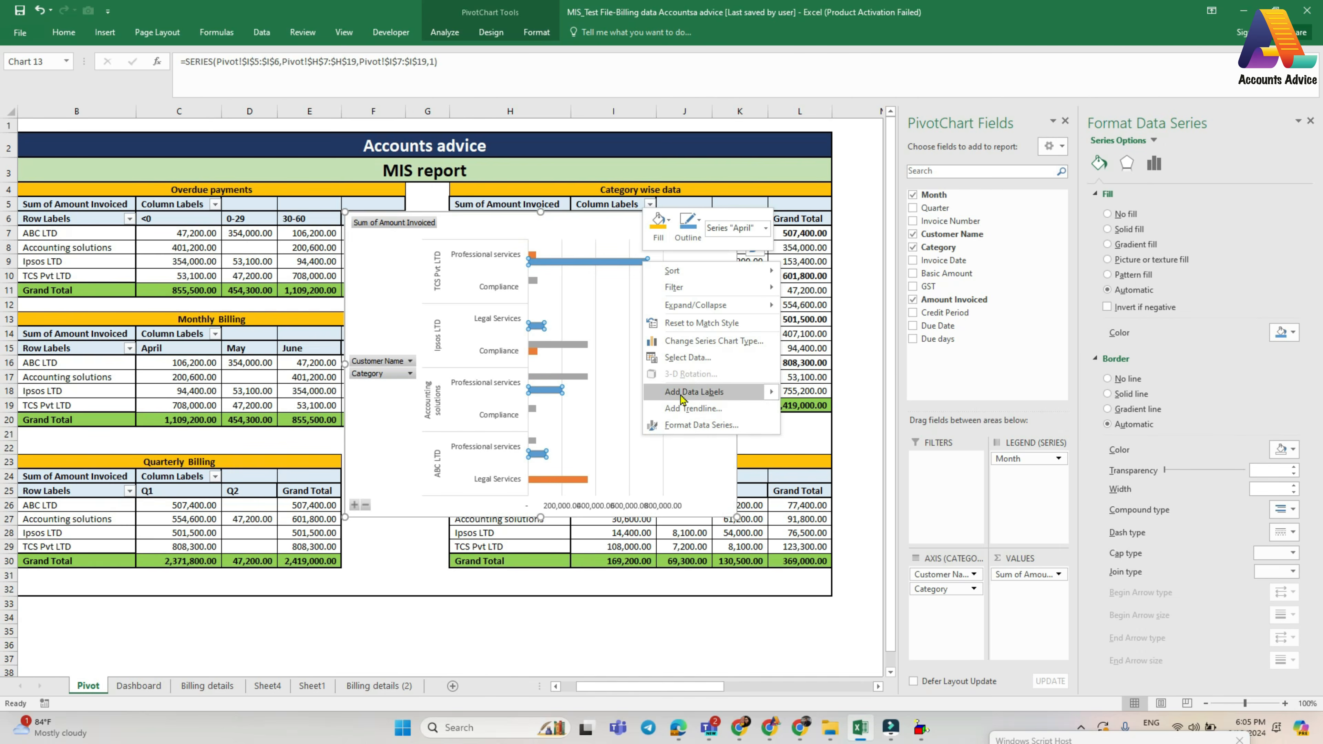
mouse_move(681, 396)
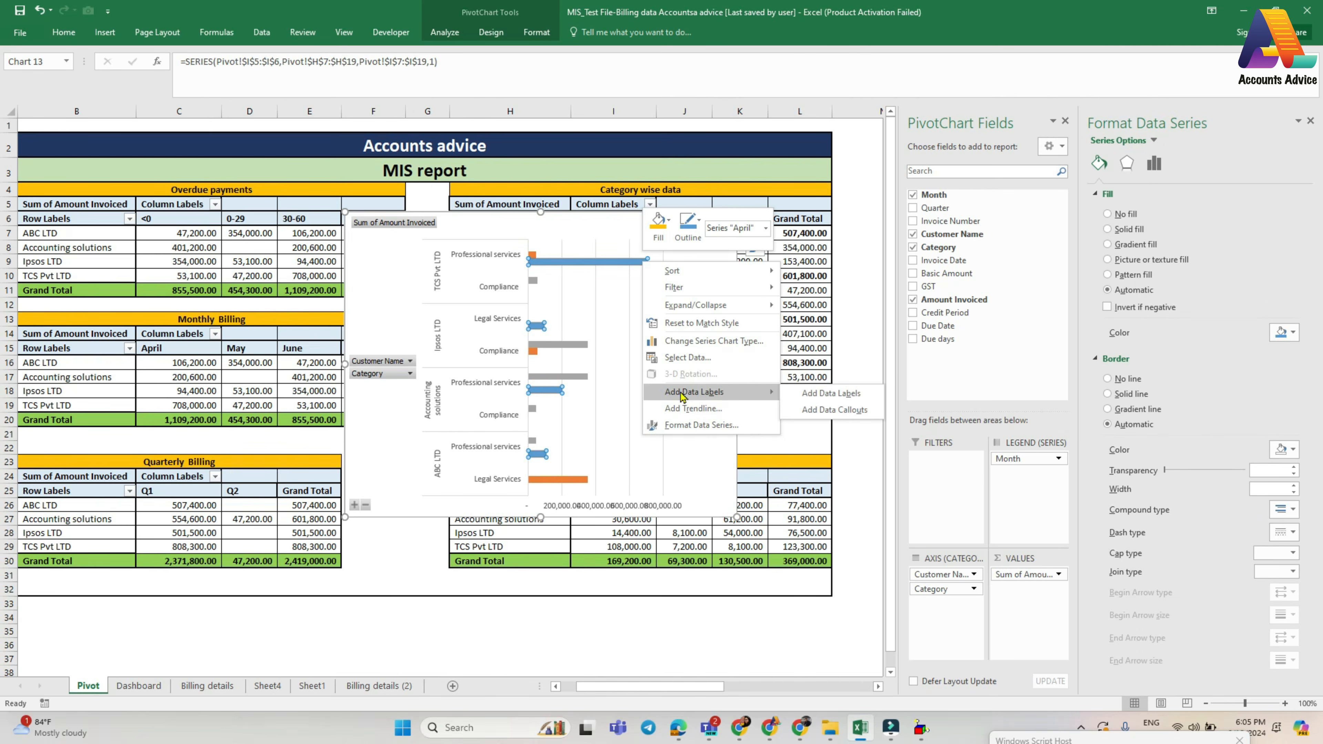
left_click(818, 394)
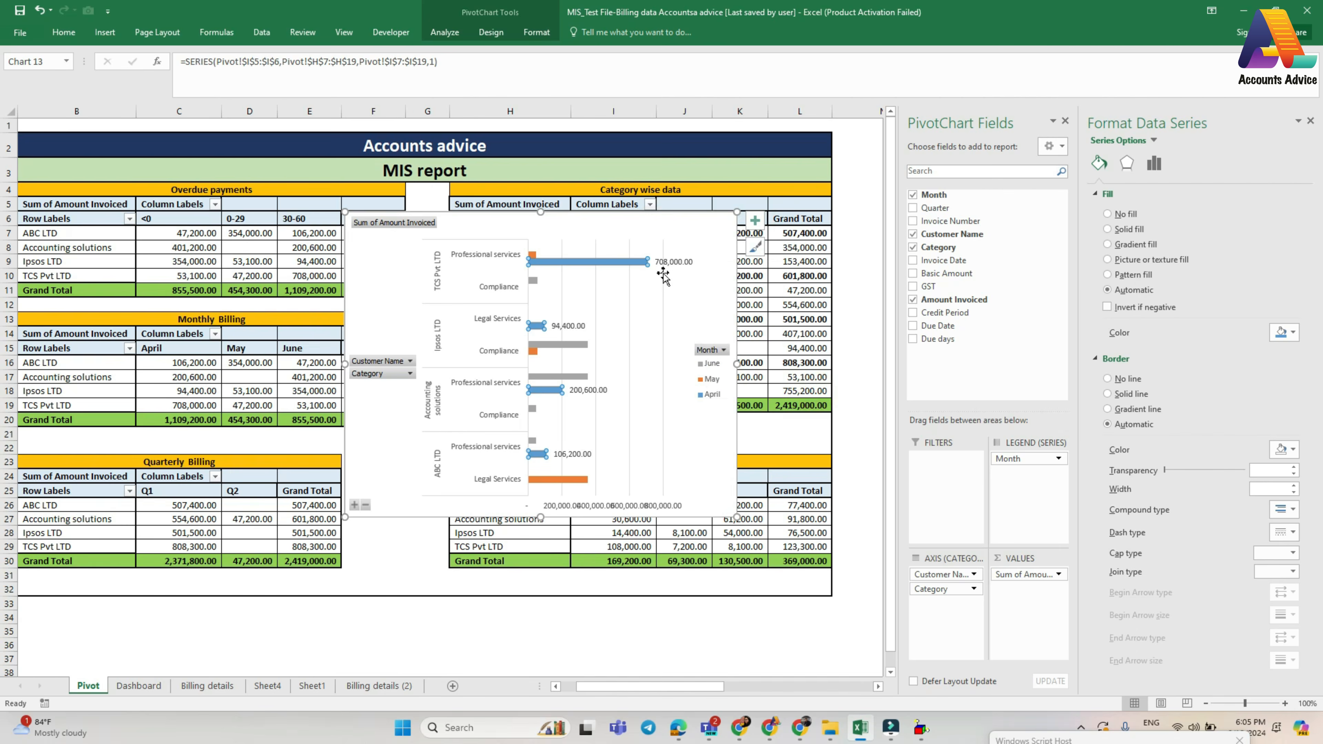
left_click(674, 309)
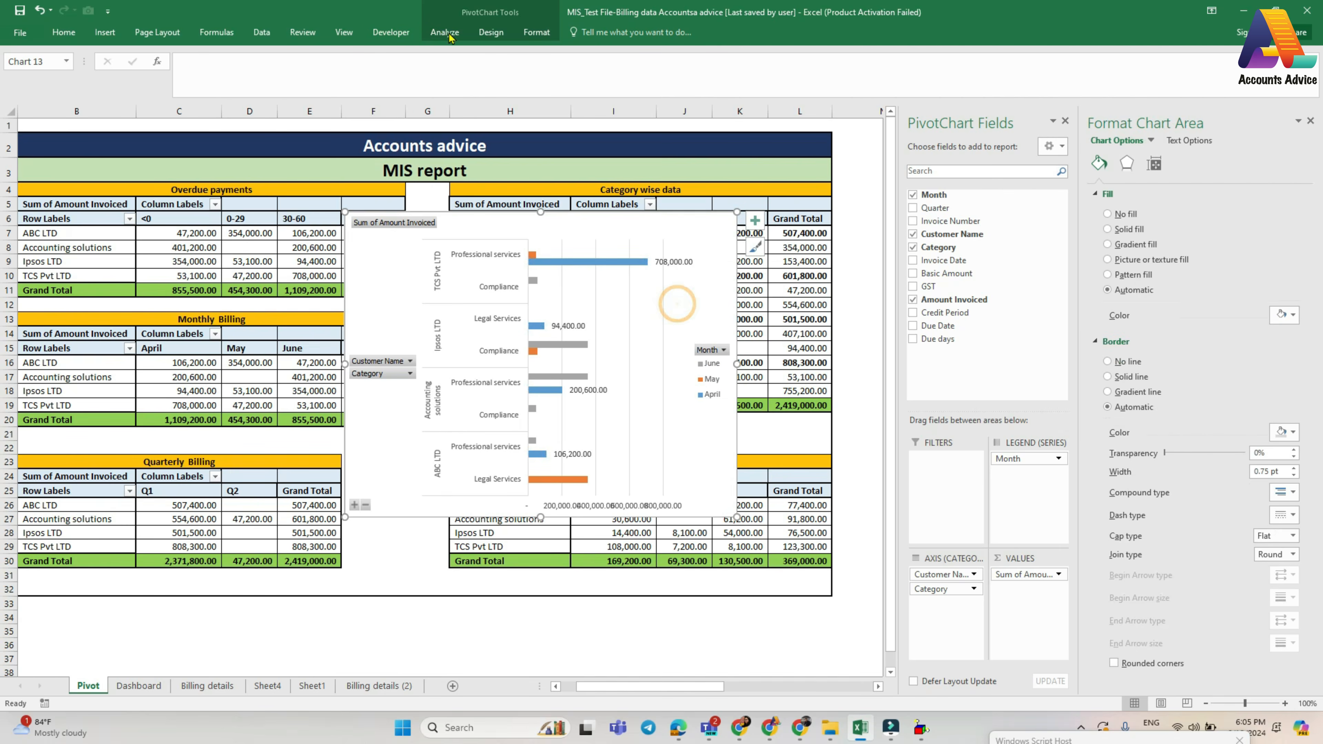
- Apply the quick layout with a chart title, a legend above the bars and data labels on all series
left_click(486, 35)
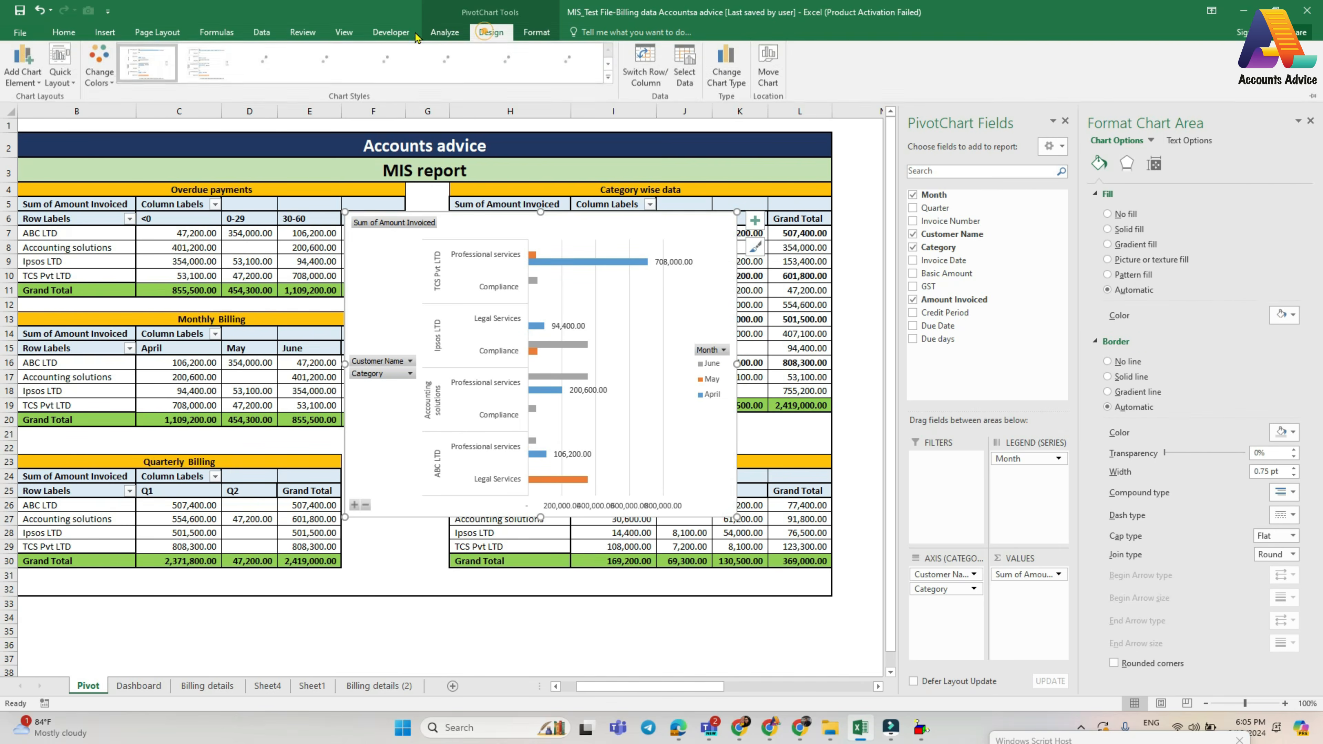
left_click(60, 81)
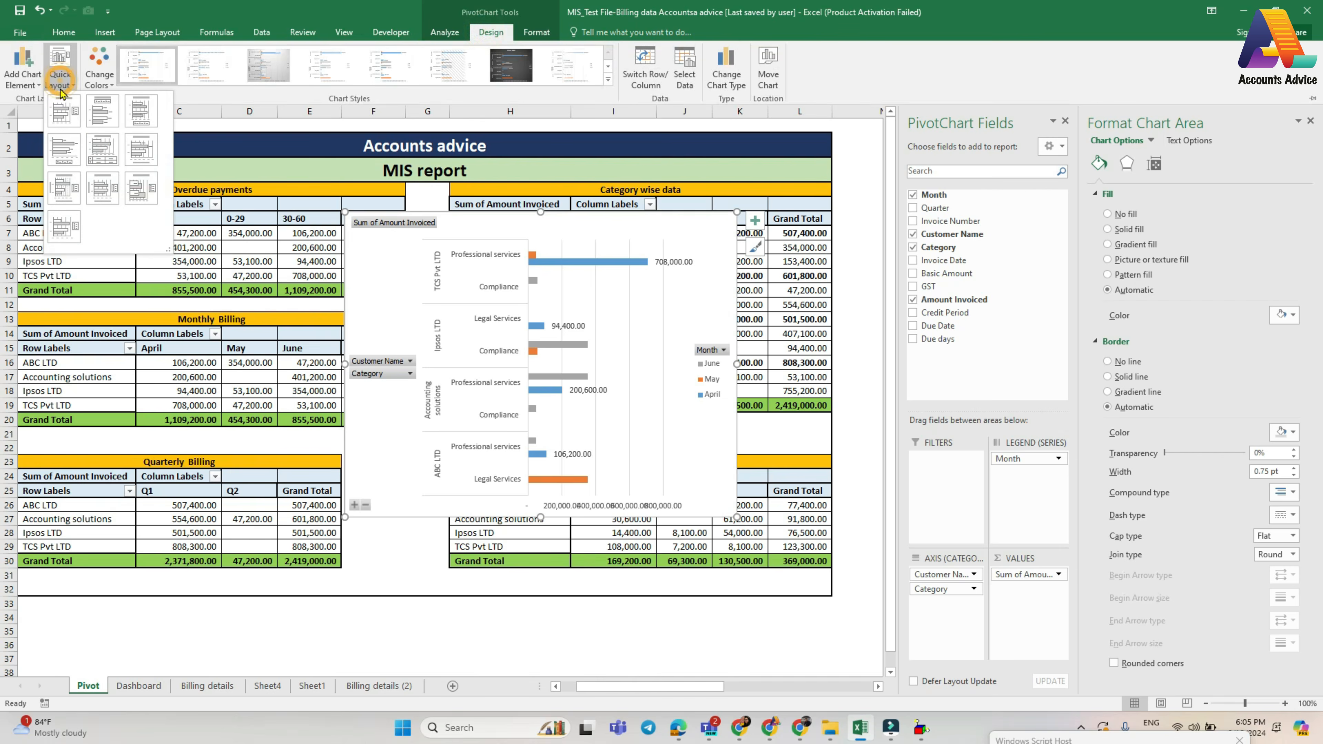
left_click(106, 111)
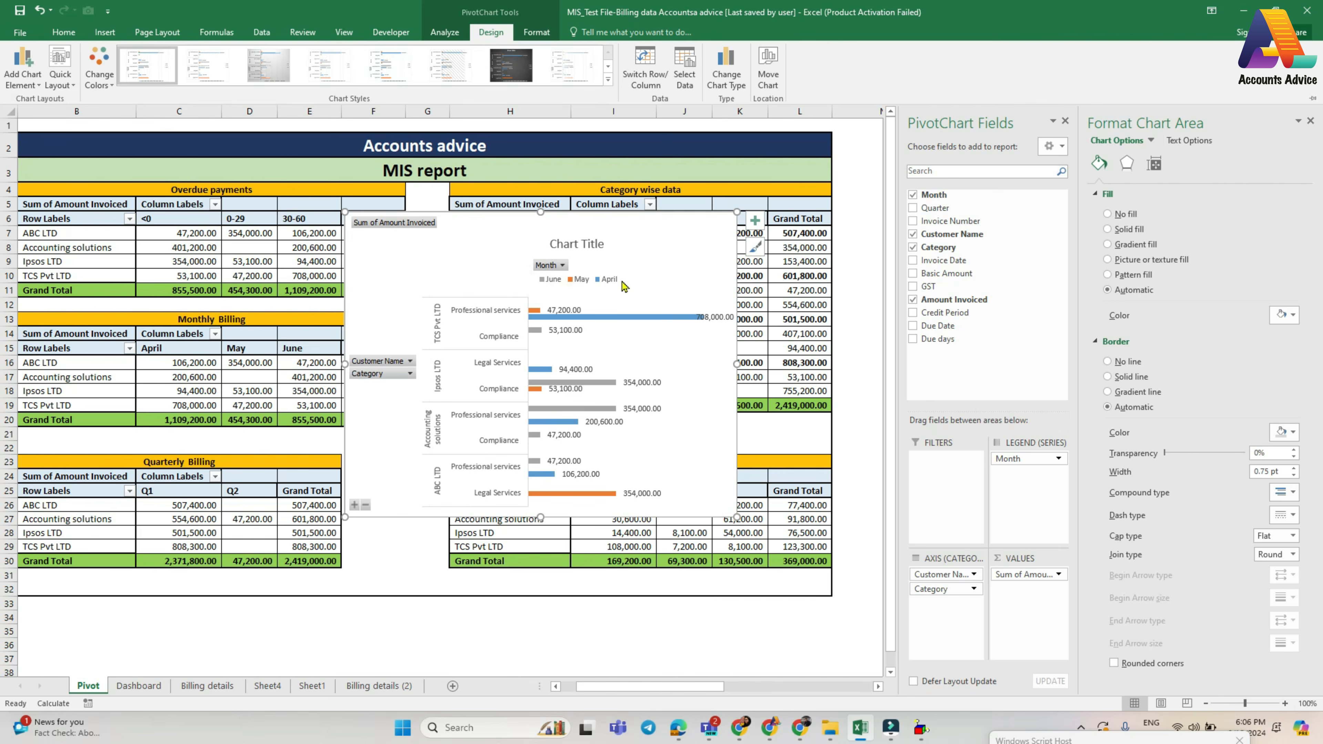
- Filter the category wise chart by Customer Name to show only Accounting solutions
left_click(383, 360)
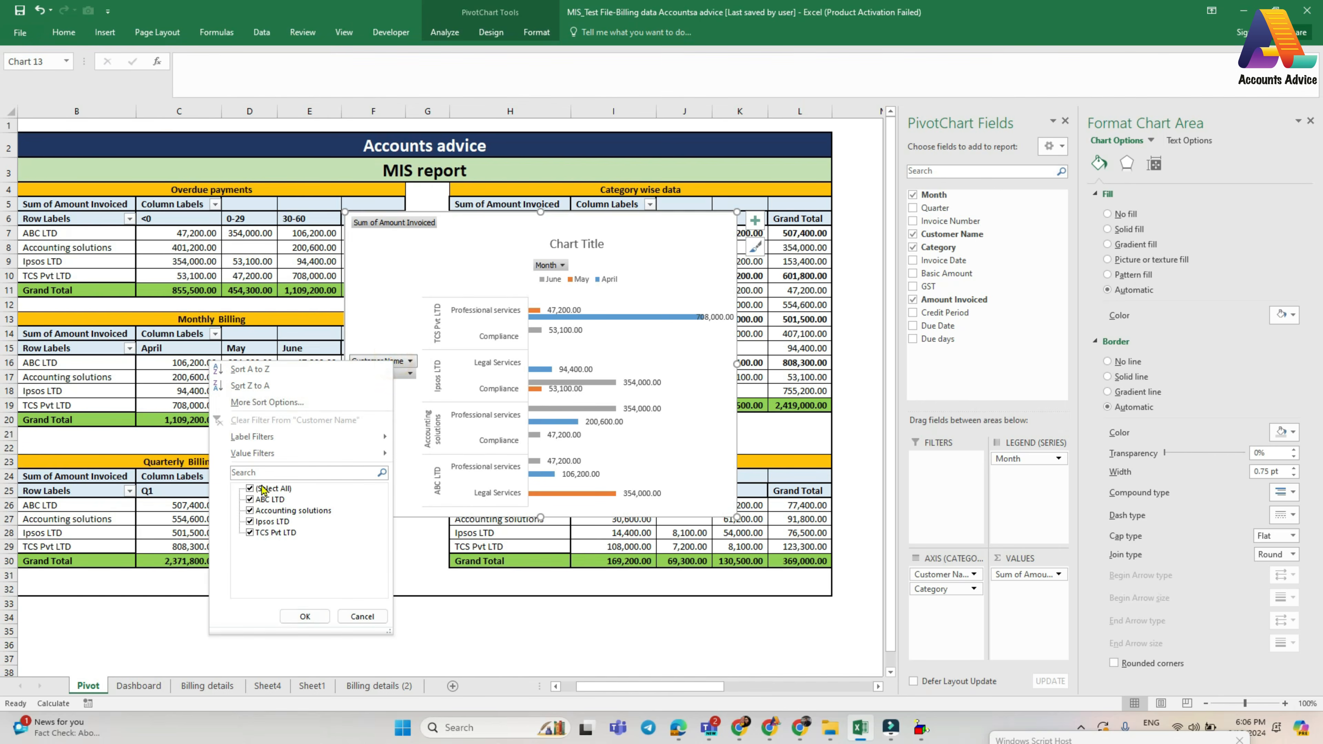
left_click(250, 488)
left_click(250, 511)
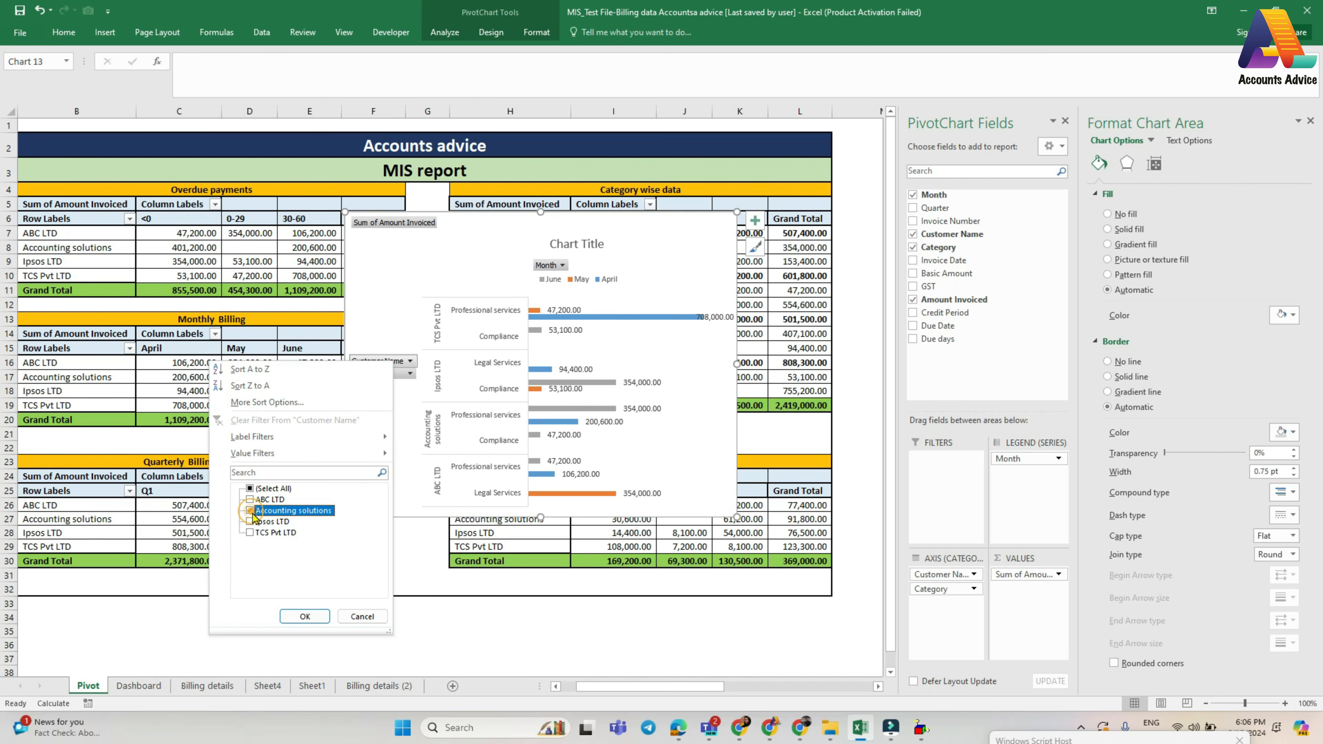
left_click(305, 616)
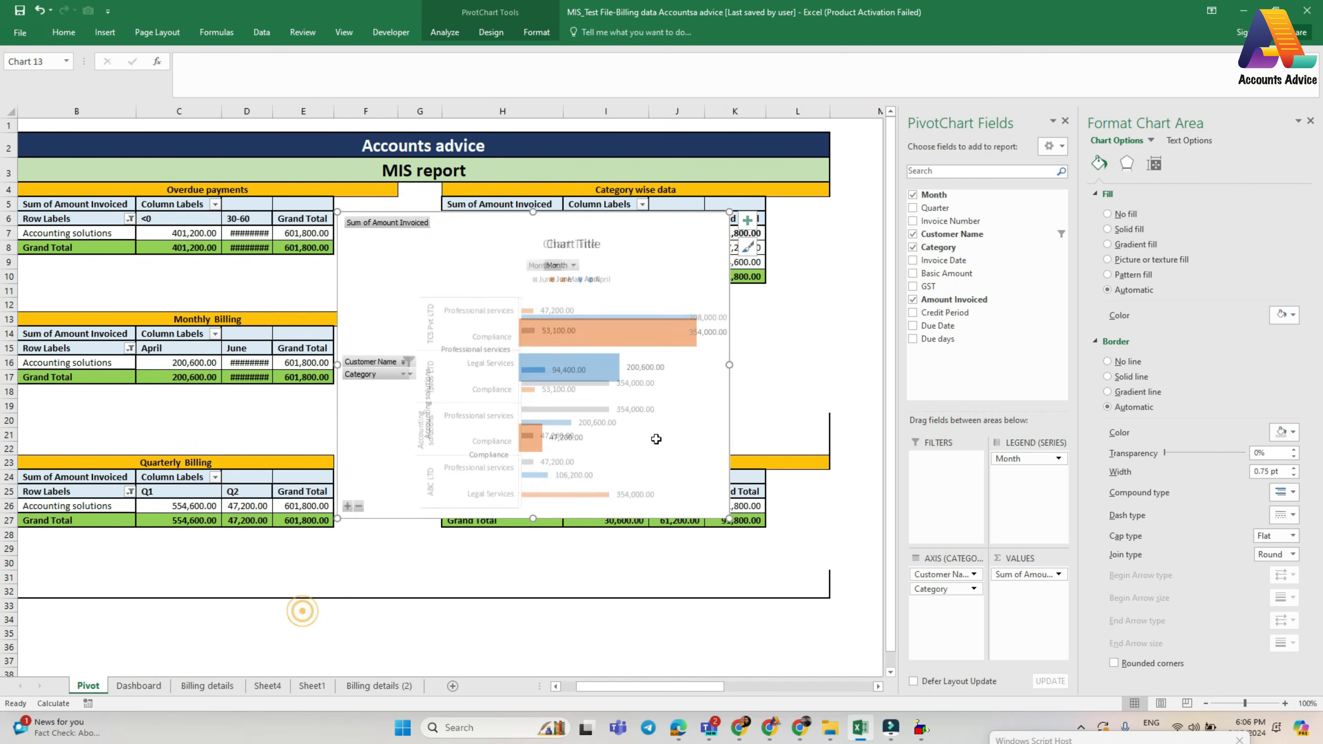
- Reset the chart's Customer Name filter to include all customers
left_click(407, 361)
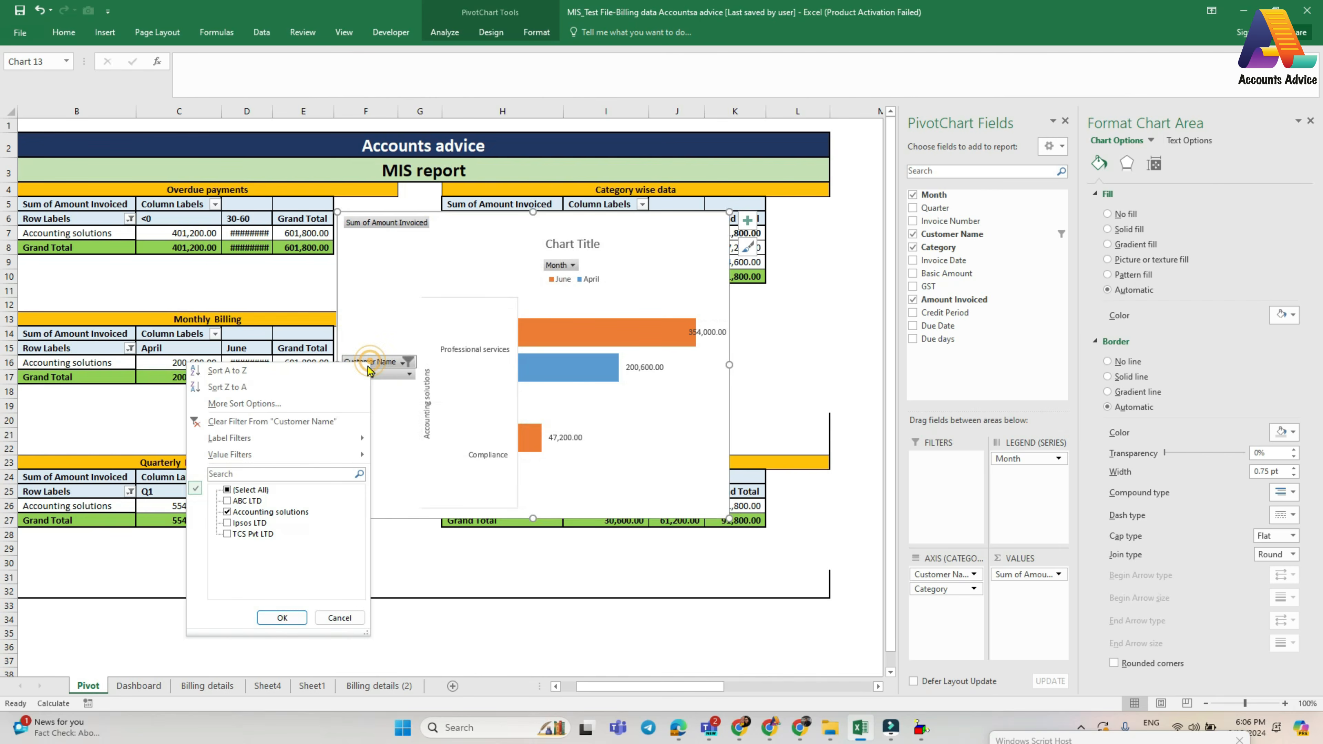
left_click(229, 490)
left_click(281, 617)
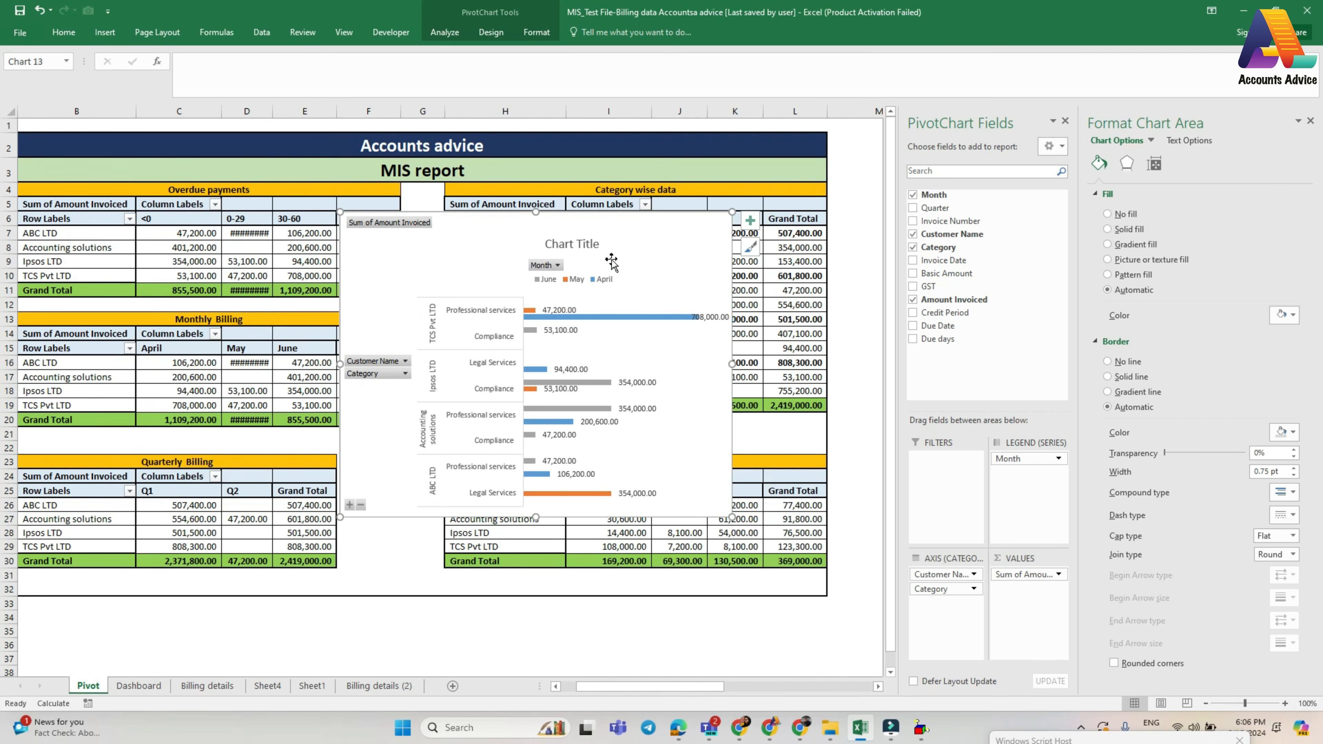
- Switch the category wise chart's rows and columns, and switch them back to months as the series
left_click(484, 33)
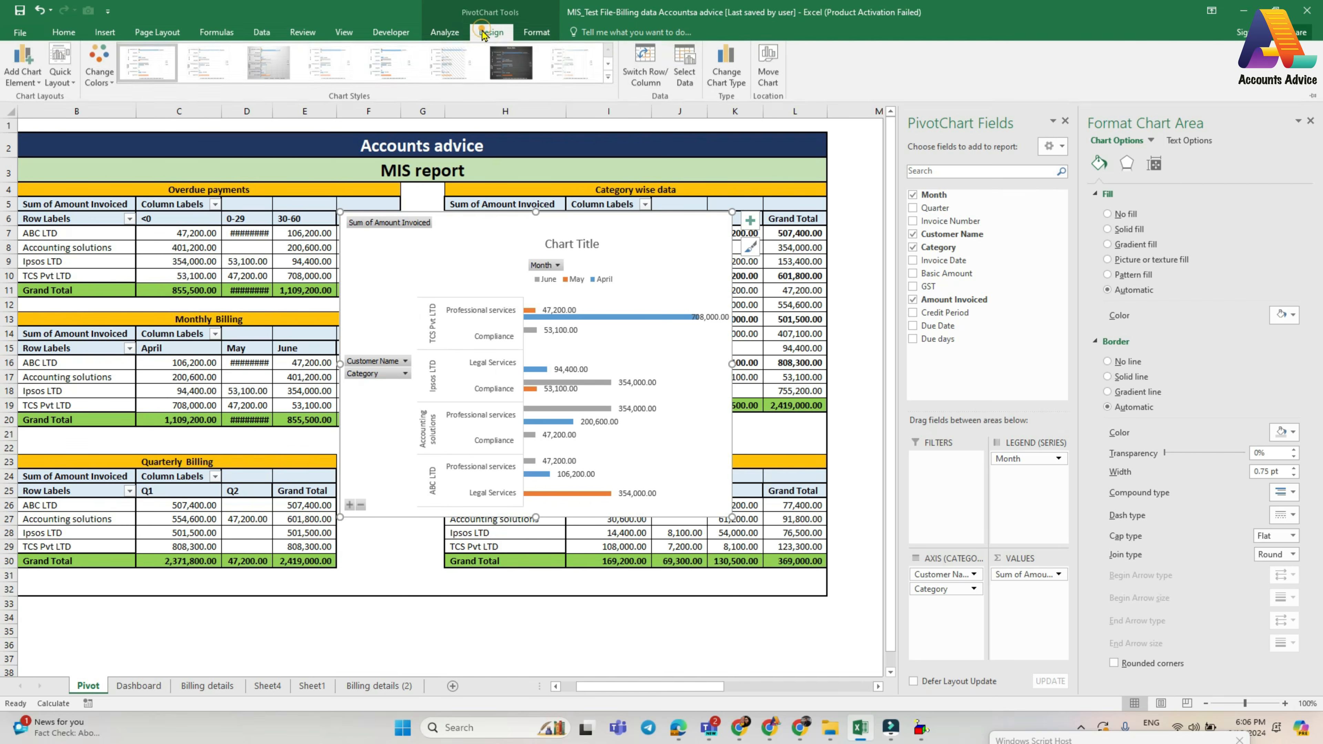
left_click(638, 81)
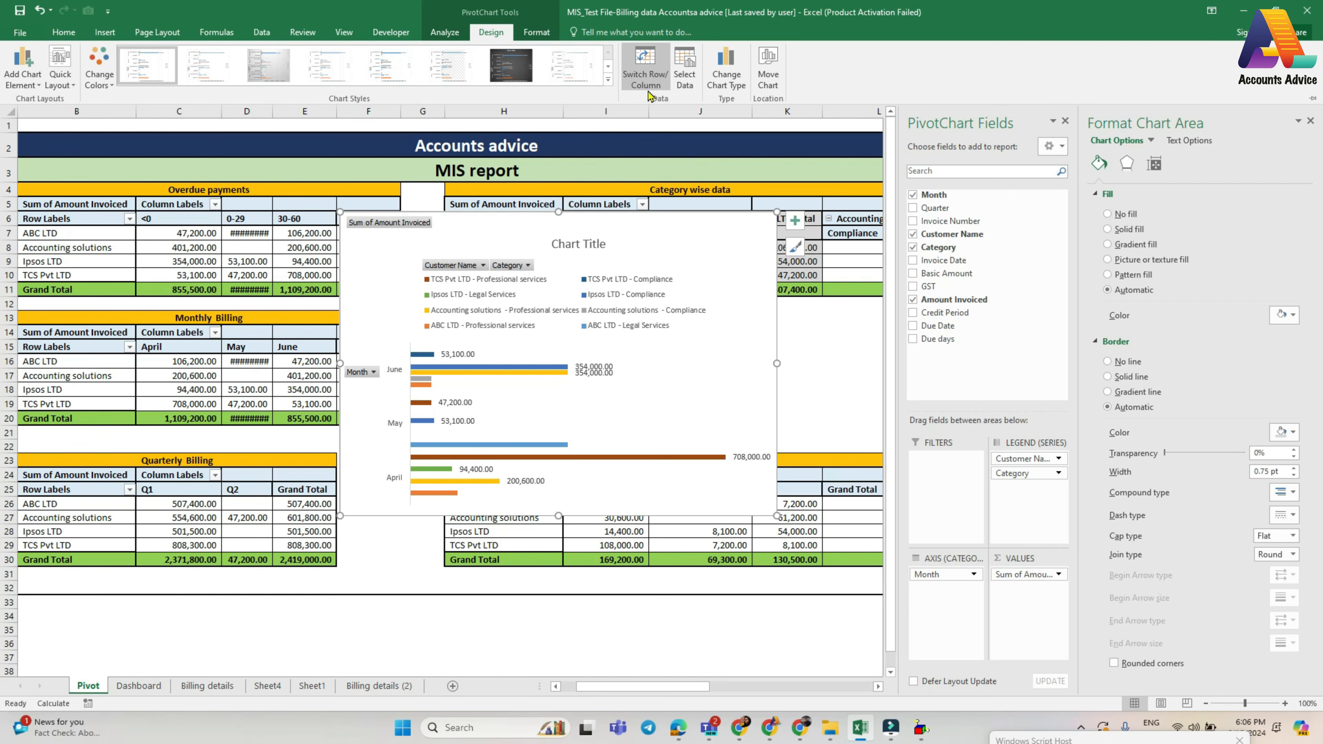
left_click(647, 80)
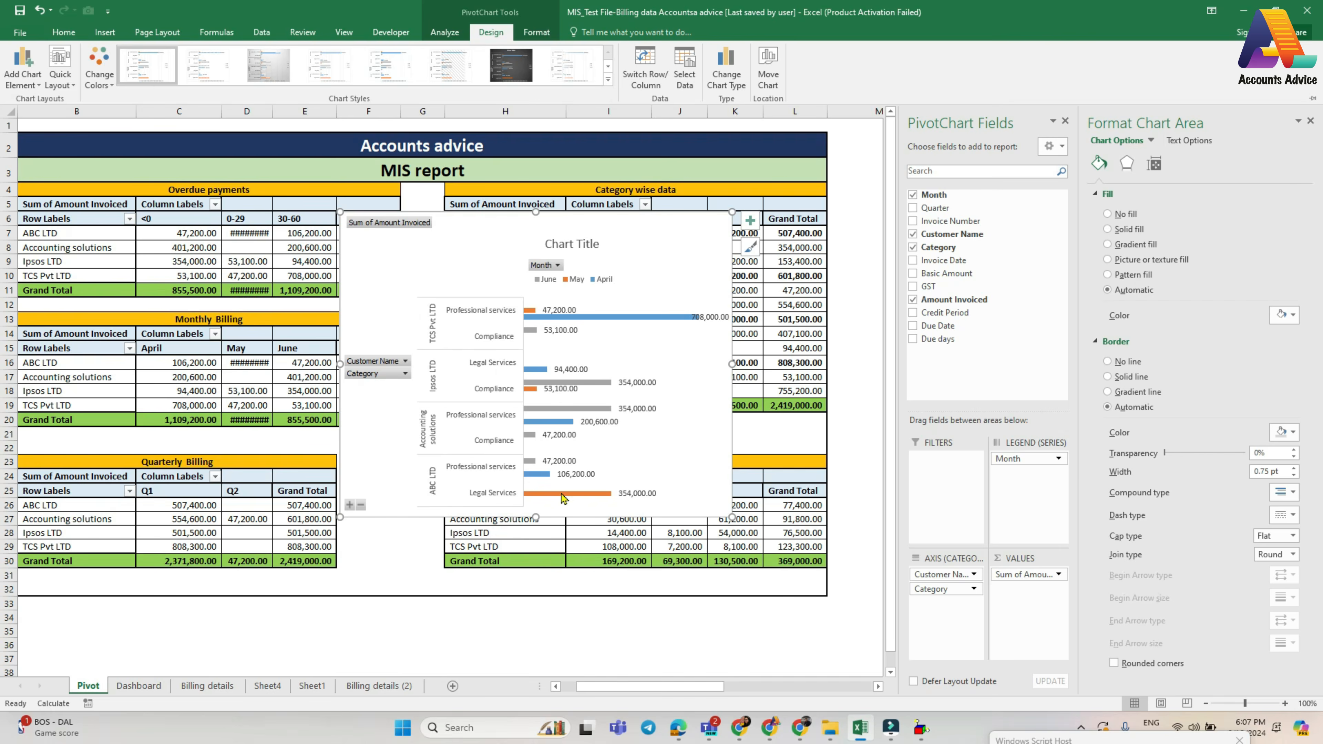
- Move the category wise chart to the Dashboard sheet and place it below the monthly billing chart, beside Quarterly Billing
key("ctrl+F1")
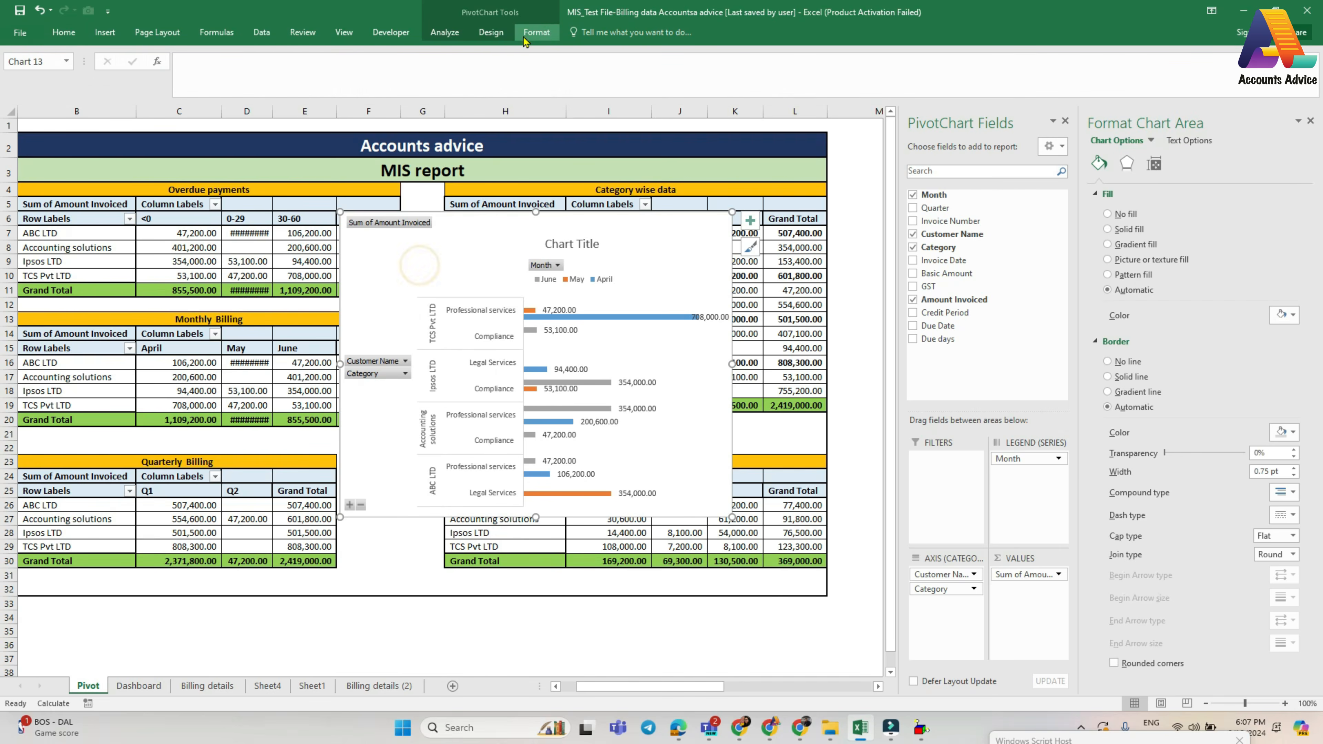
left_click(525, 34)
left_click(492, 31)
left_click(767, 65)
left_click(1076, 348)
left_click(1062, 365)
left_click(1146, 376)
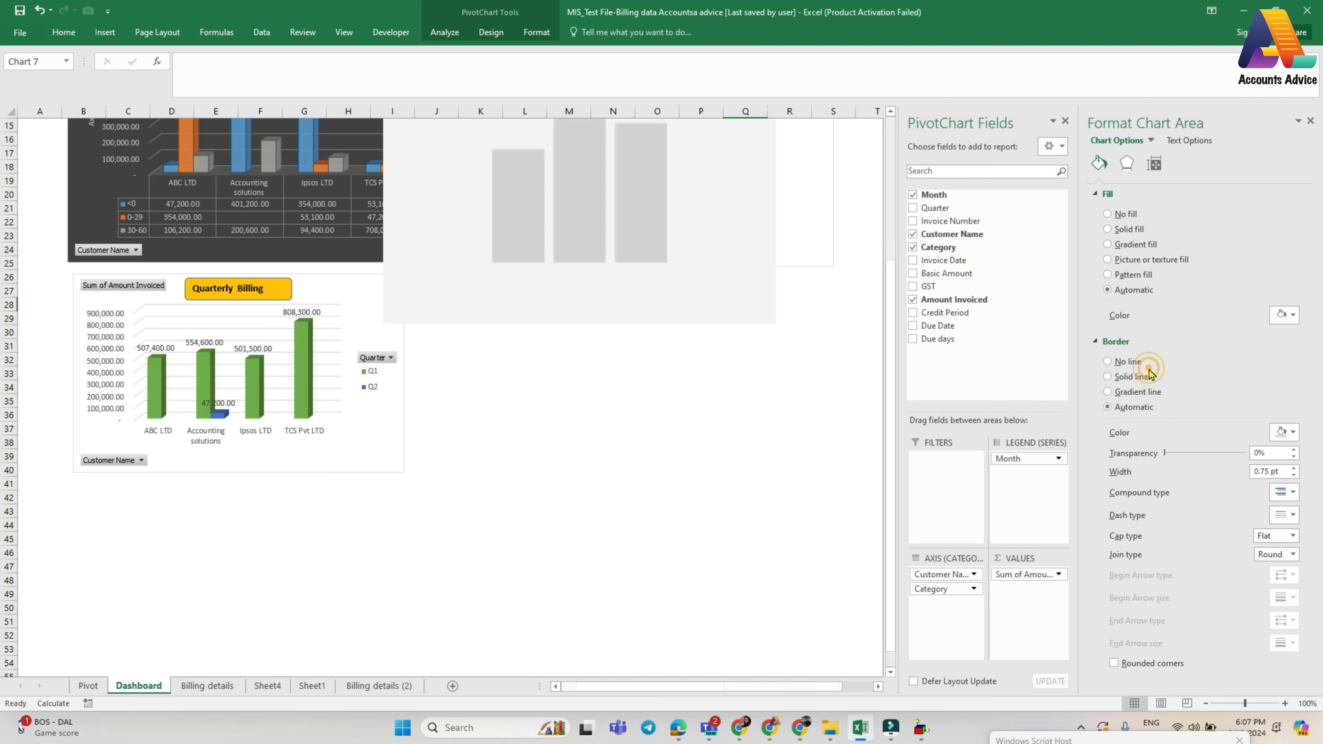
left_click_drag(757, 321, 790, 575)
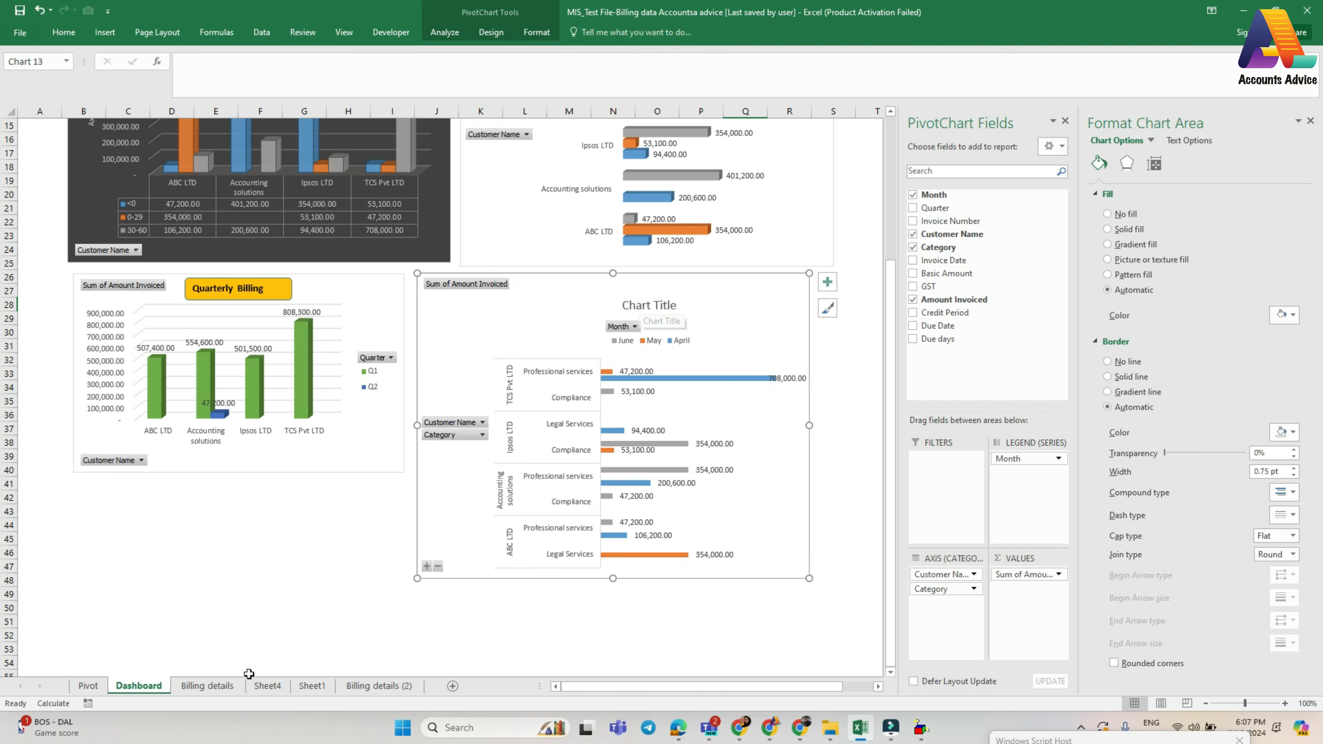
- Change the moved chart's title to "Category wise data"
left_click(649, 304)
type("Category wise data")
key("Return")
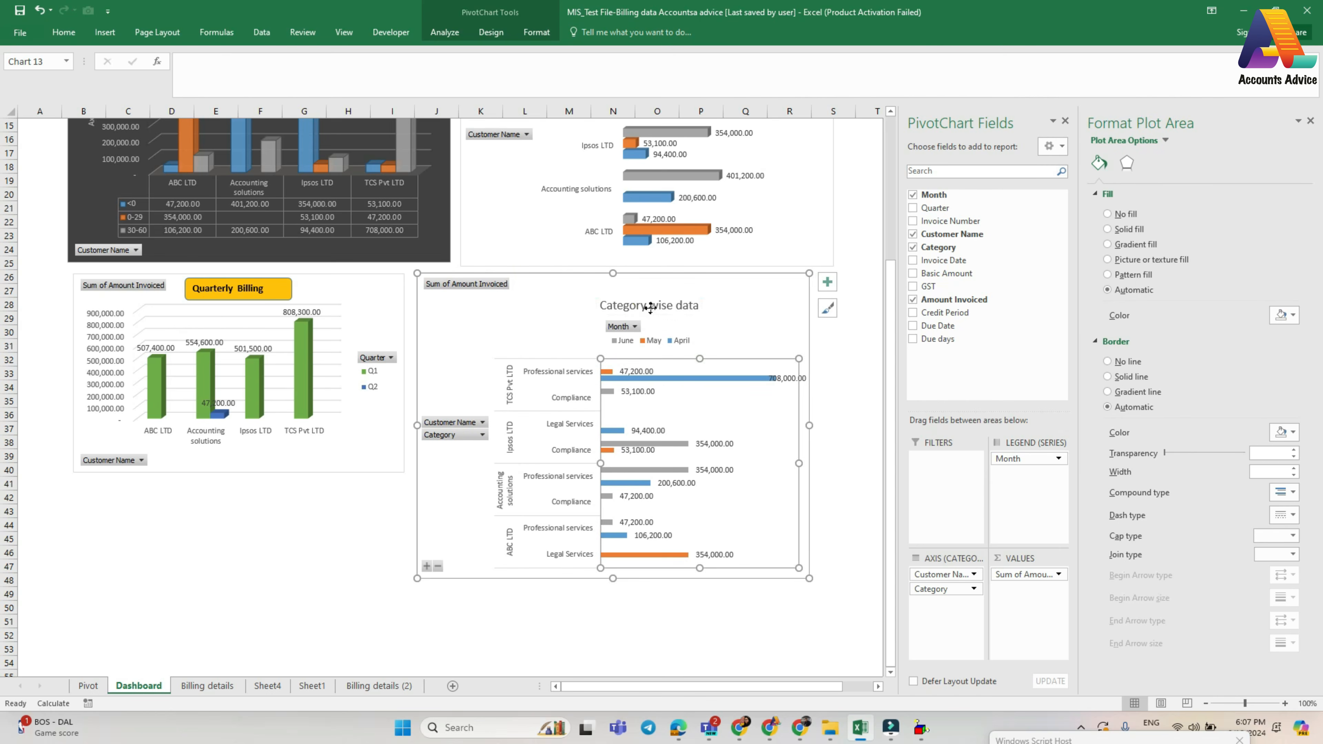
- Give the "Category wise data" chart title a gold fill
left_click(650, 308)
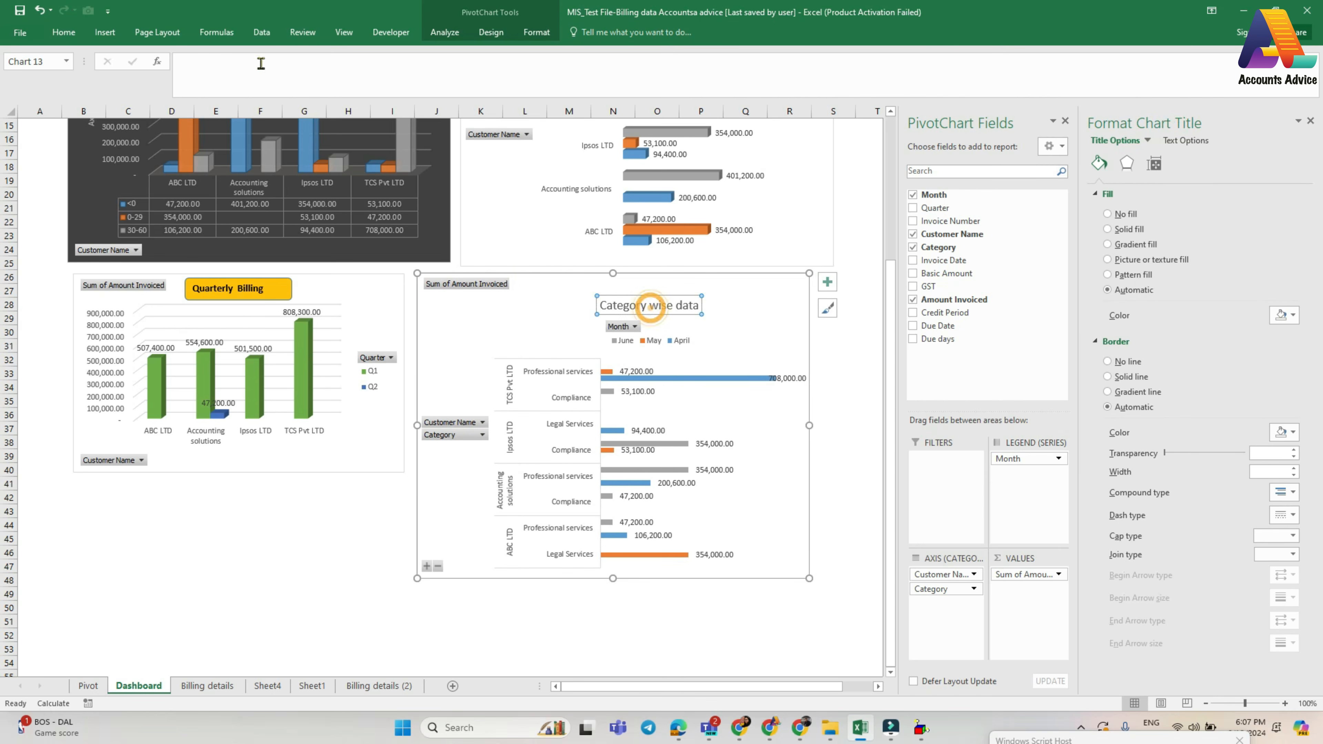
left_click(94, 32)
left_click(71, 38)
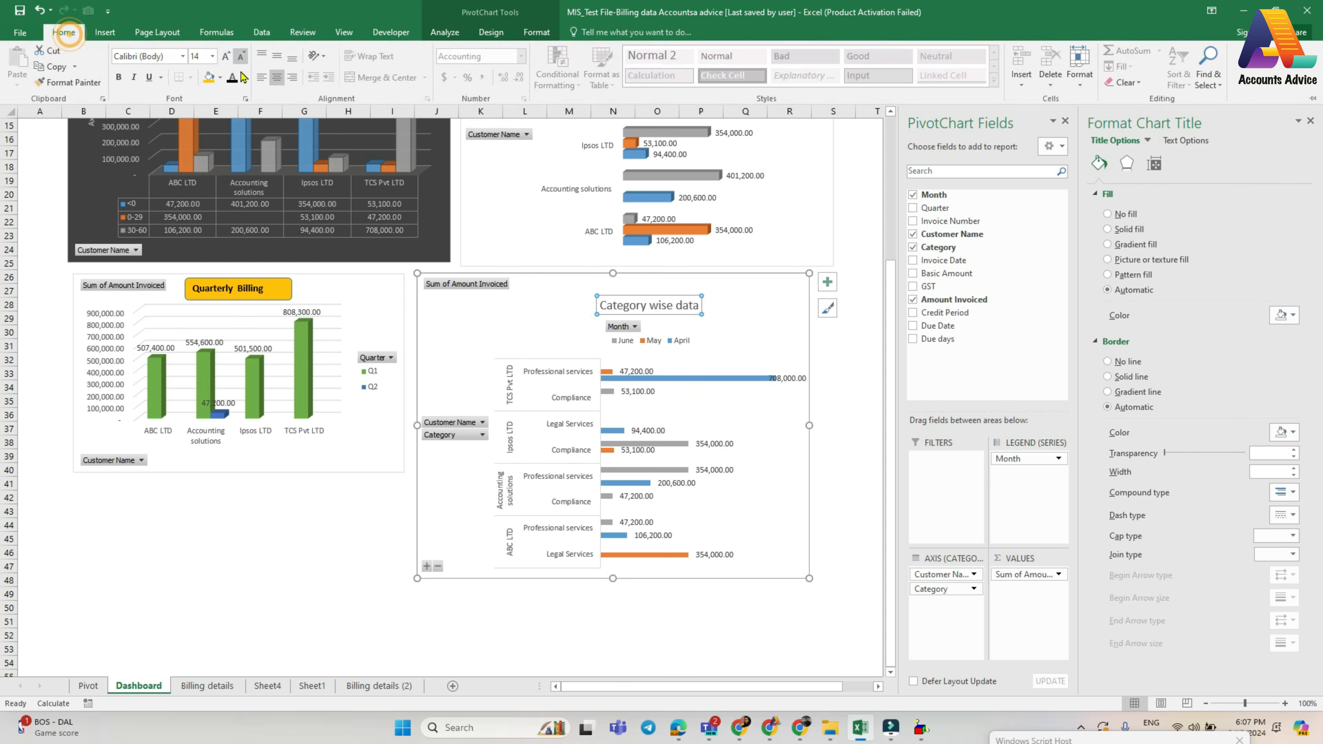
left_click(209, 77)
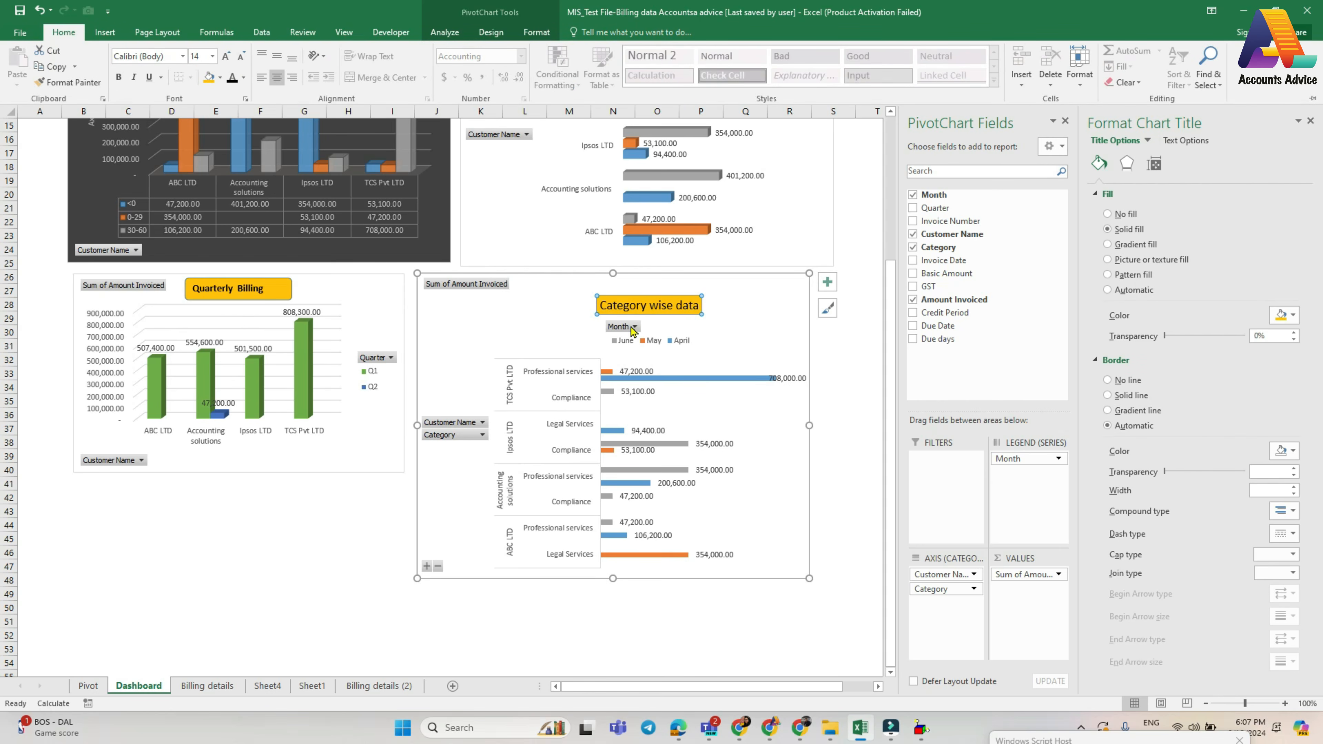
left_click(744, 658)
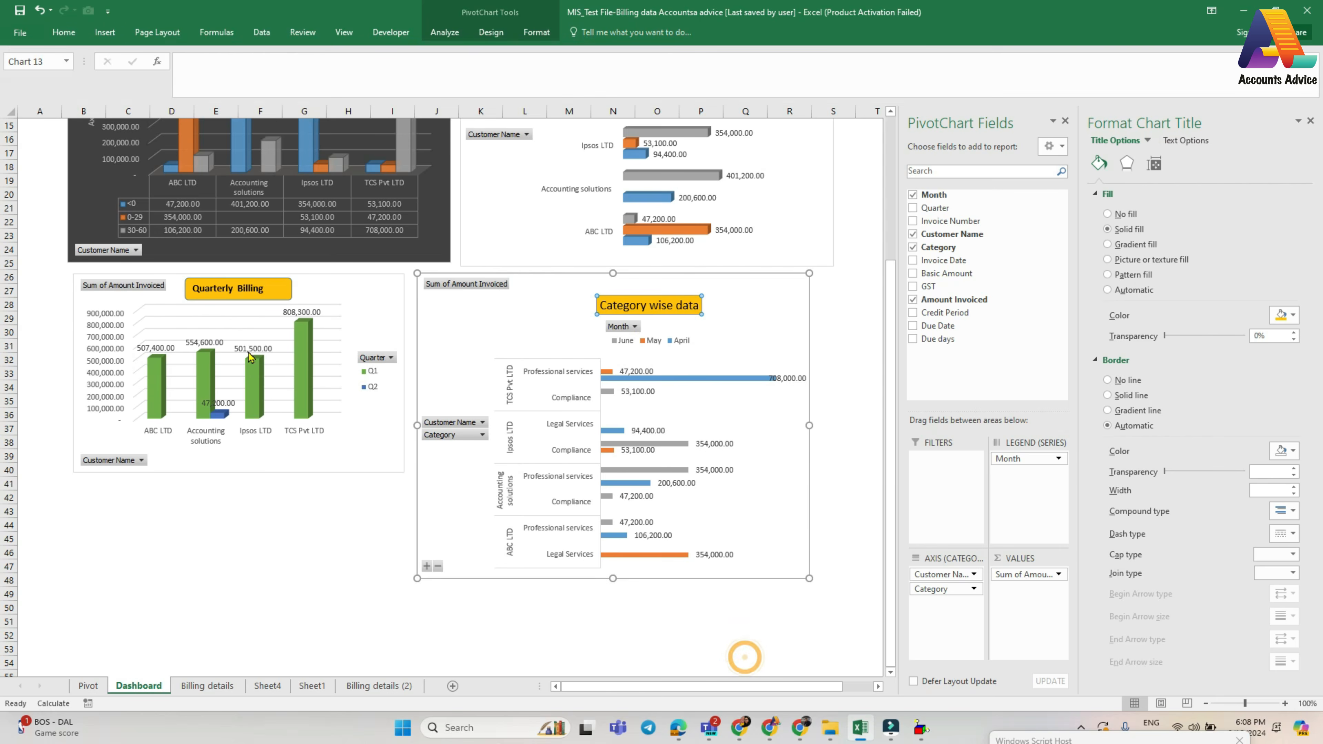
- Insert a 3-D clustered bar PivotChart from the GST amt PivotTable on the Pivot sheet
scroll(250, 353, "up", 5)
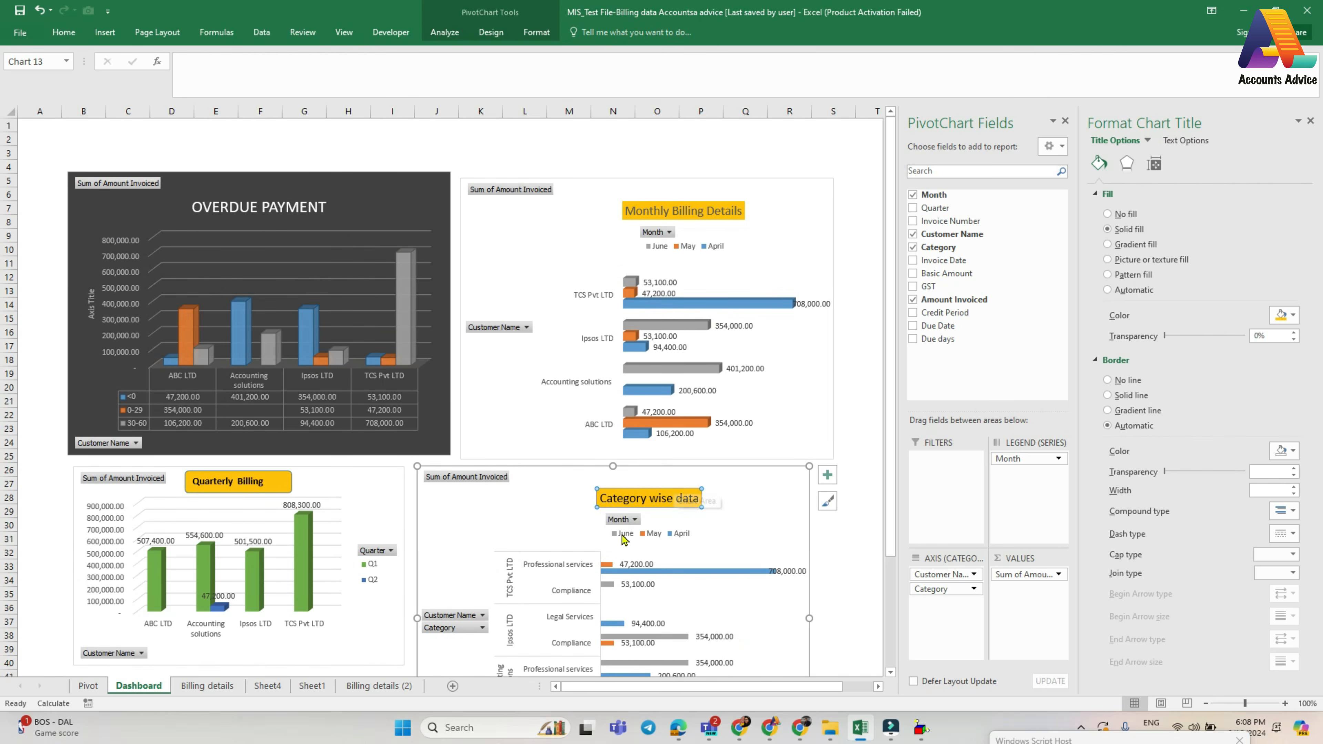
scroll(672, 497, "down", 5)
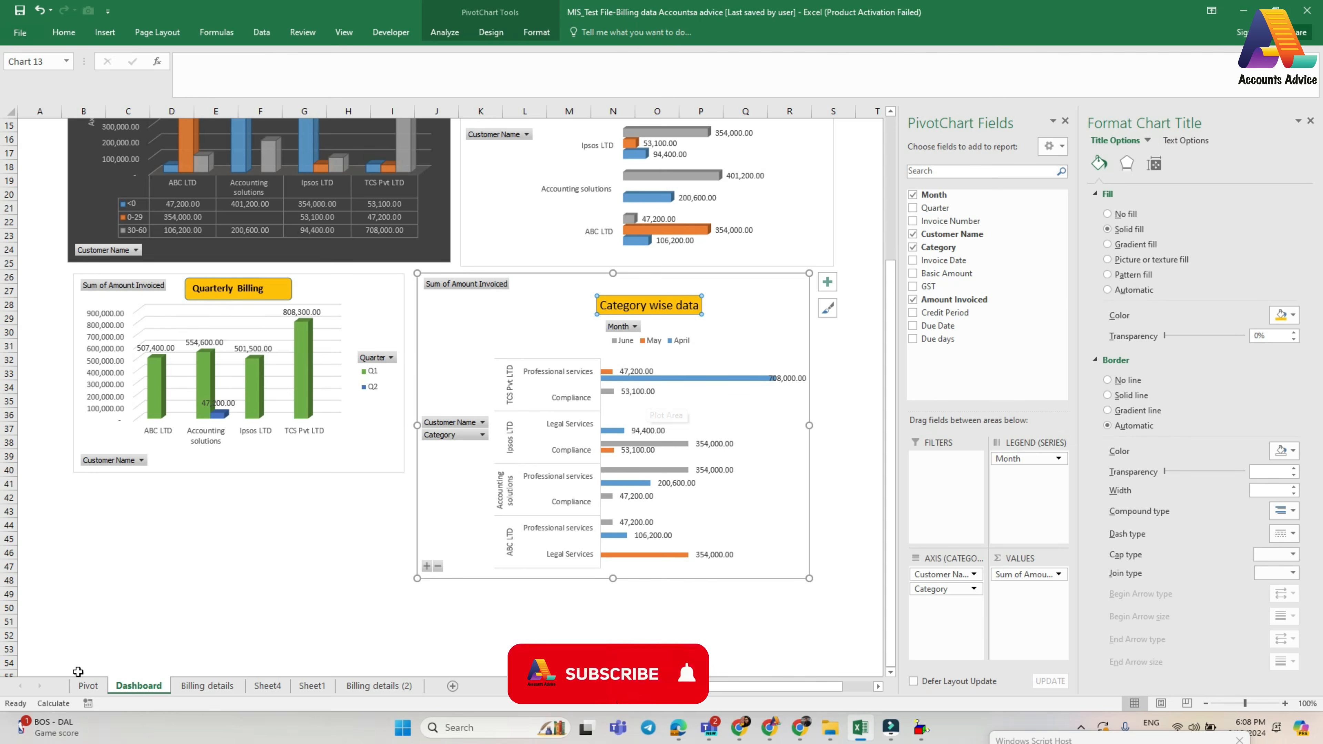
left_click(88, 686)
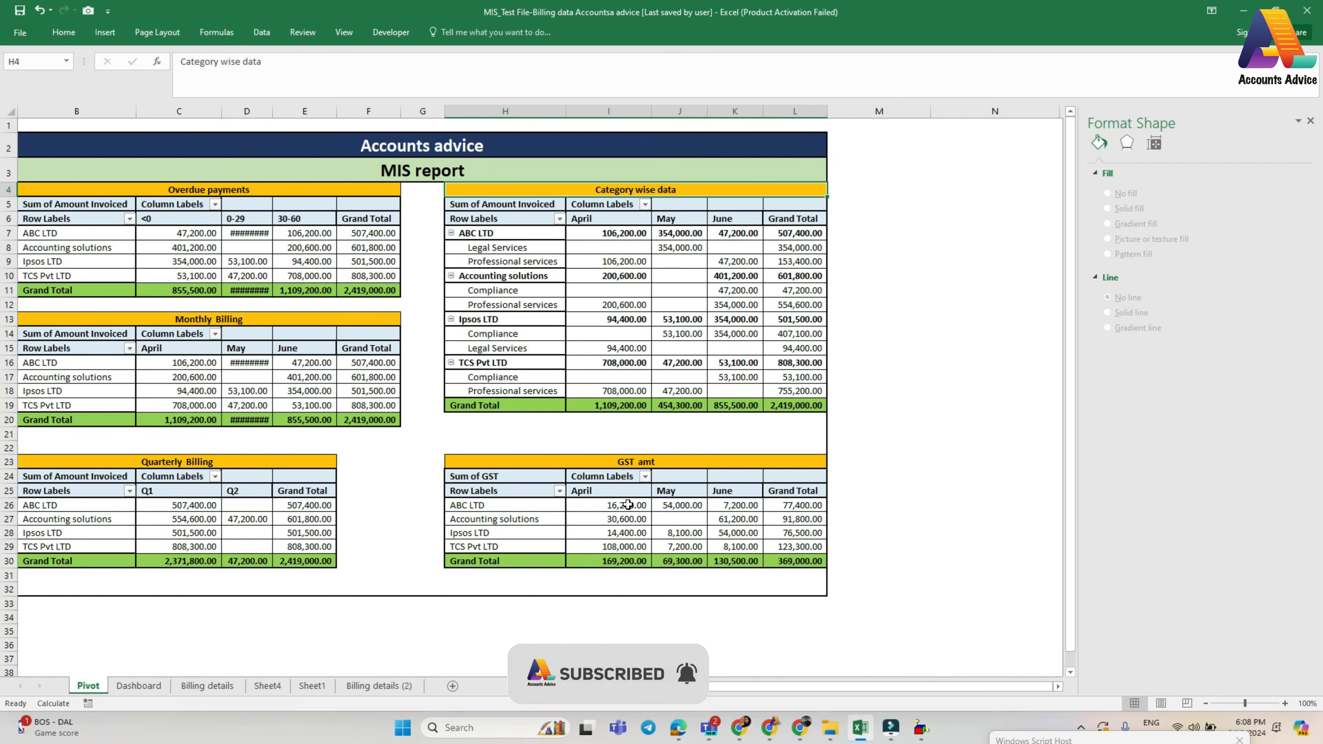
left_click(584, 518)
left_click(567, 504)
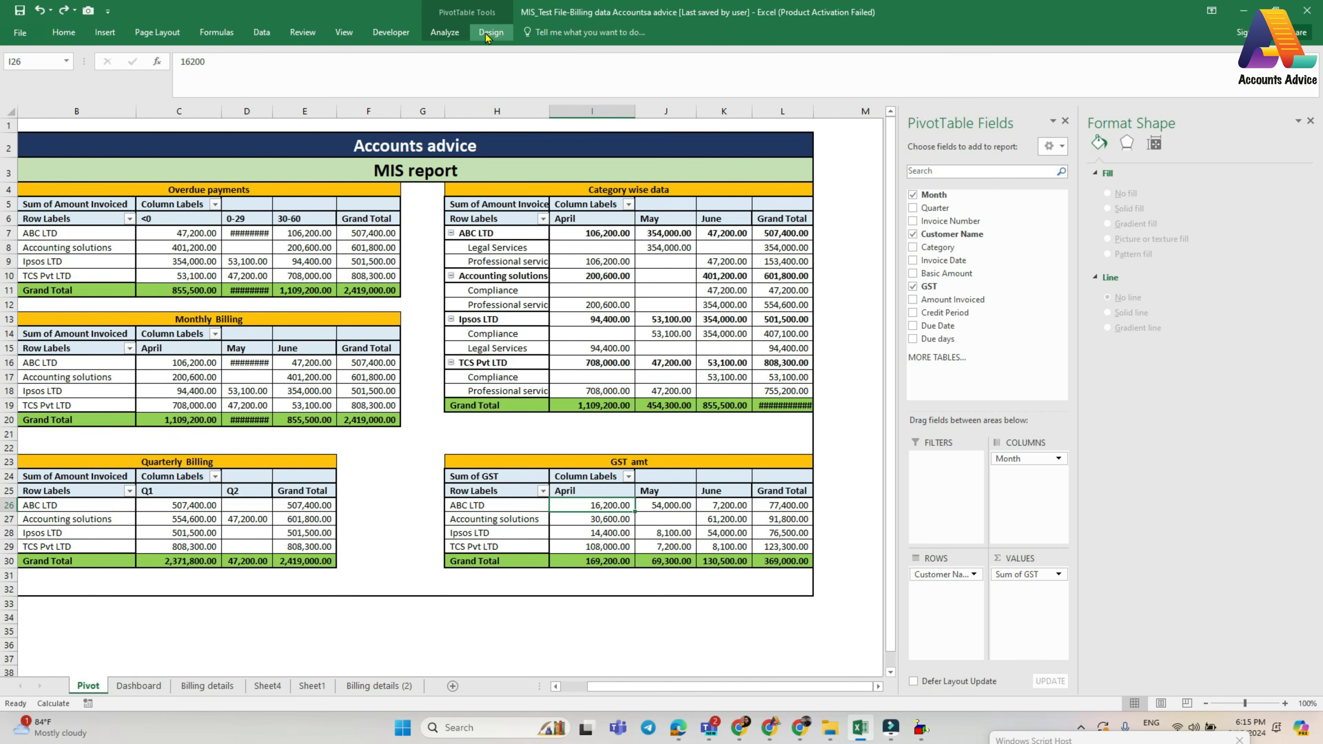
left_click(445, 32)
left_click(828, 63)
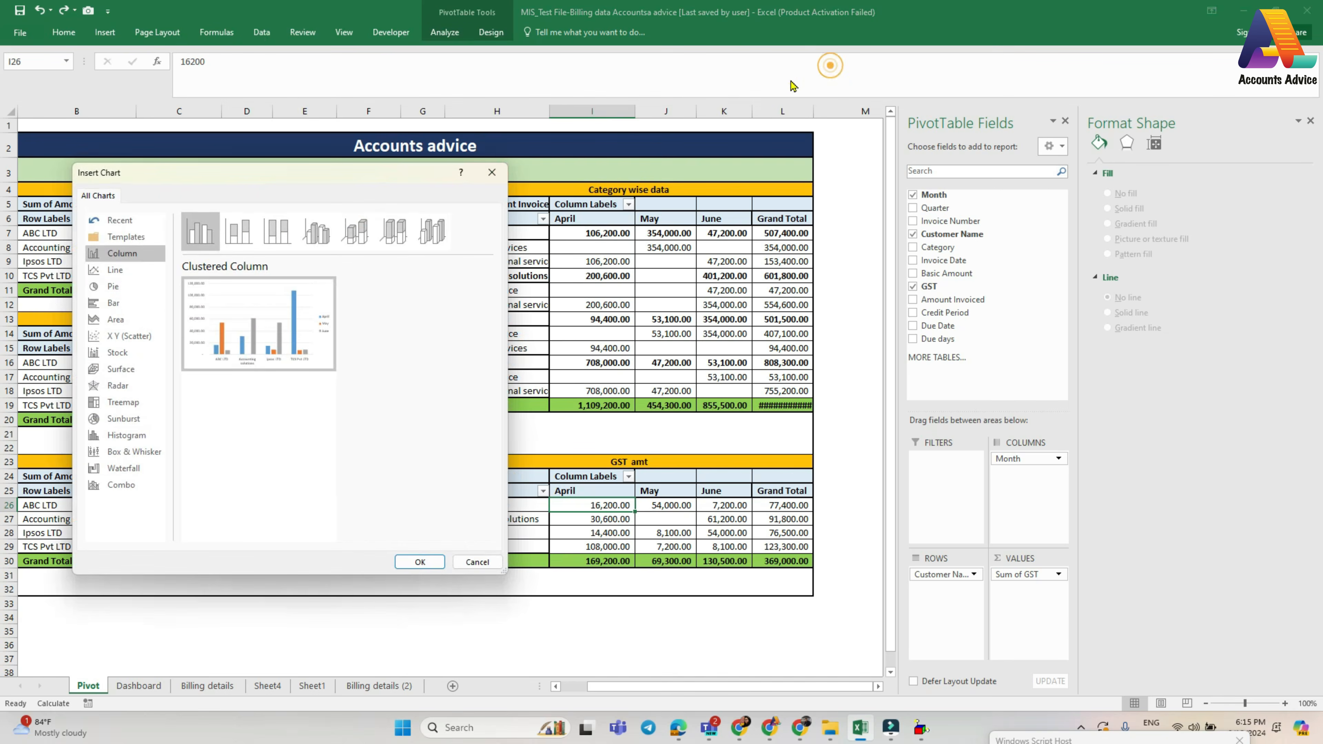
left_click(120, 306)
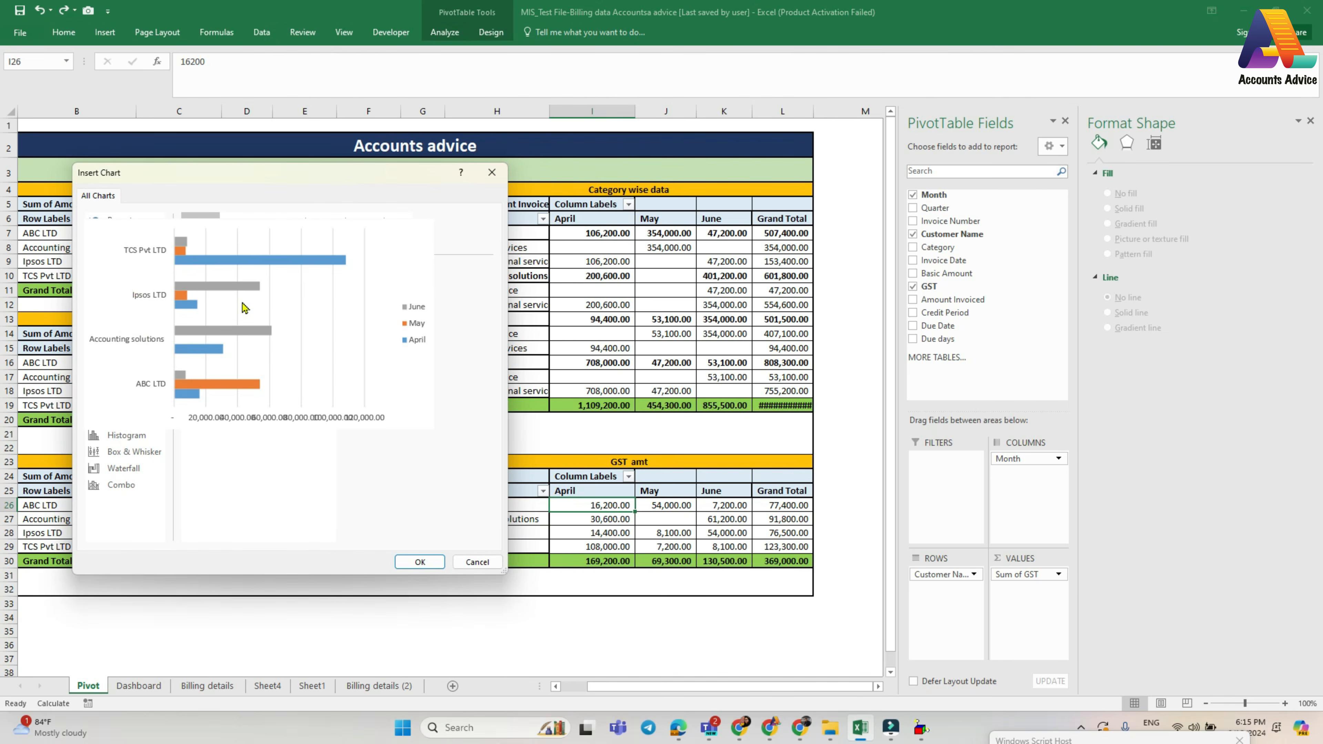
left_click(241, 231)
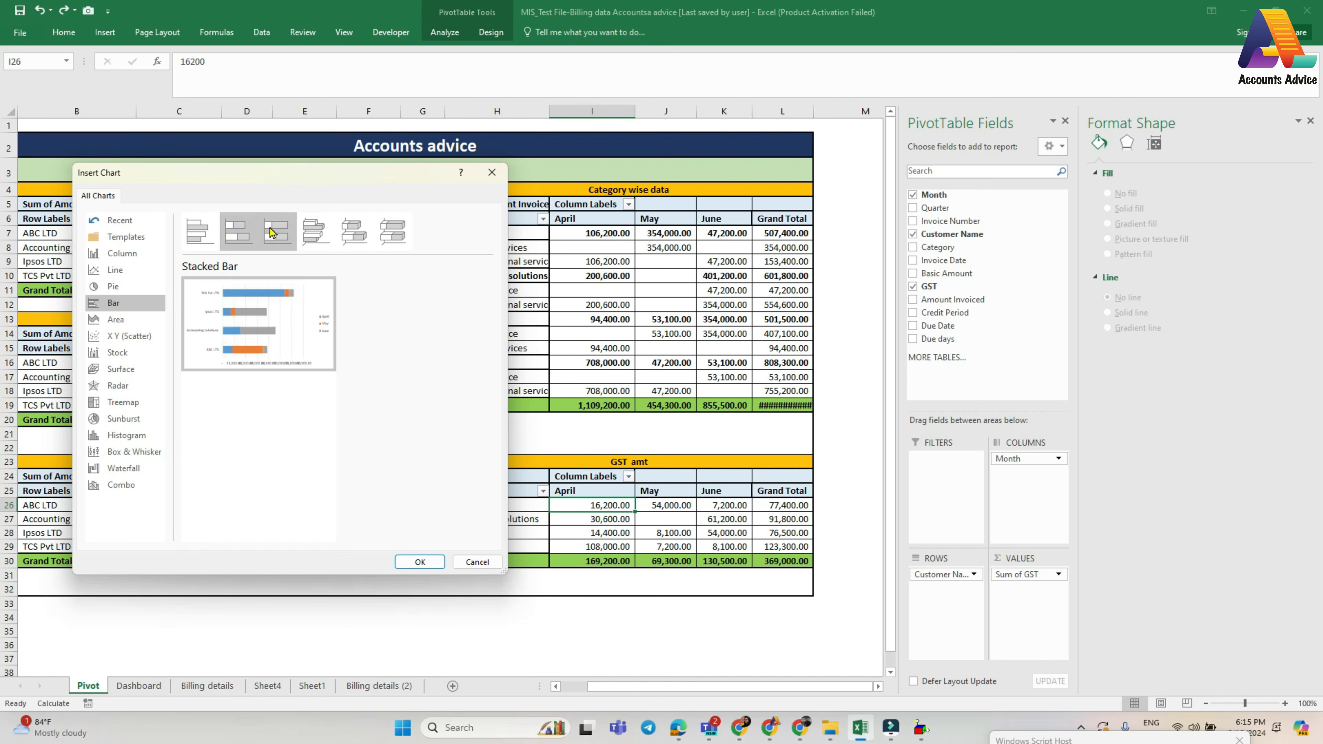
left_click(274, 232)
left_click(314, 235)
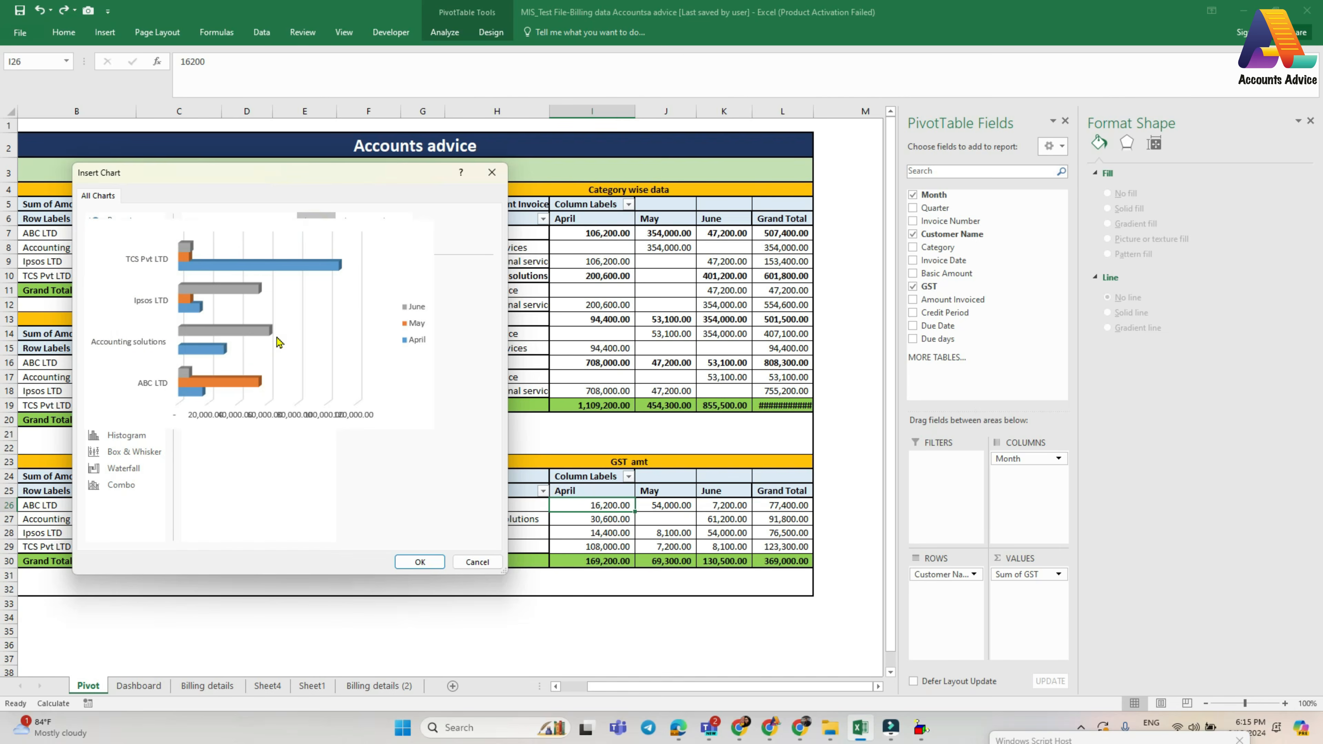
left_click(410, 562)
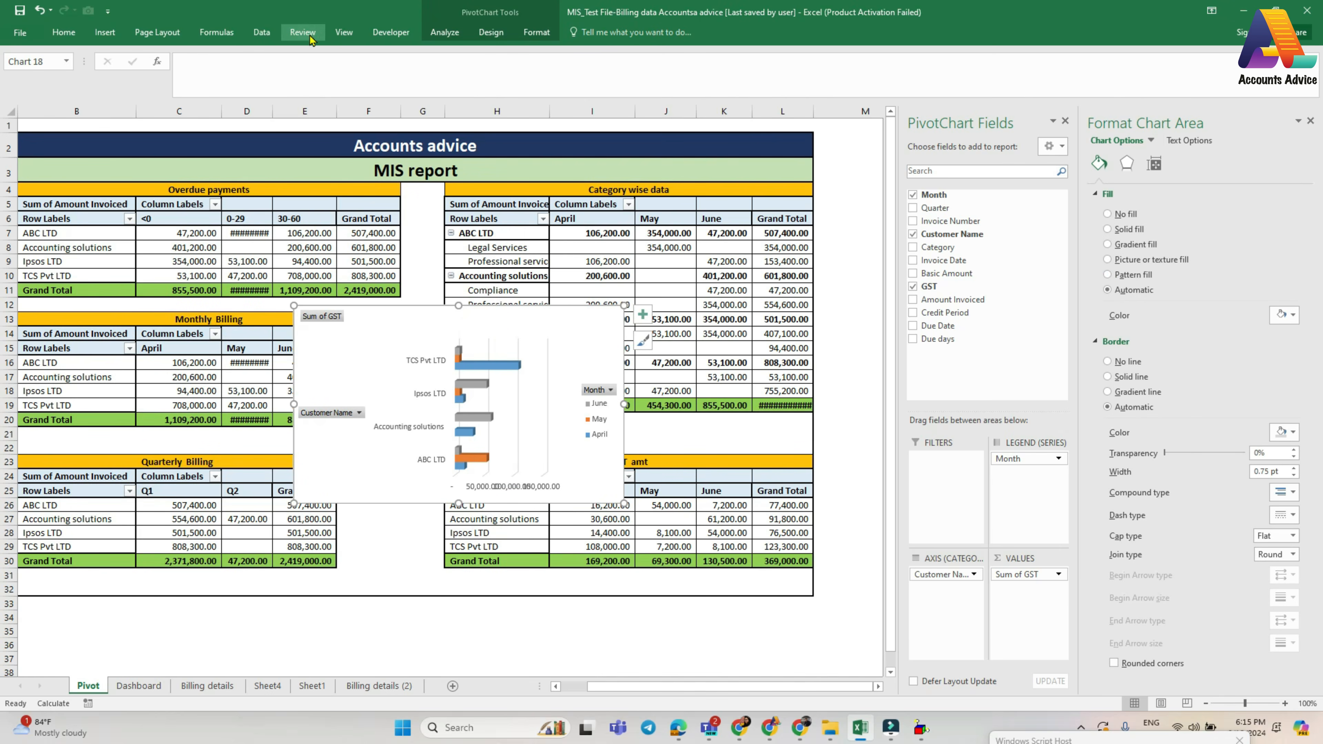
- Apply Layout 2 and the dark grey chart style to the new GST chart
left_click(491, 32)
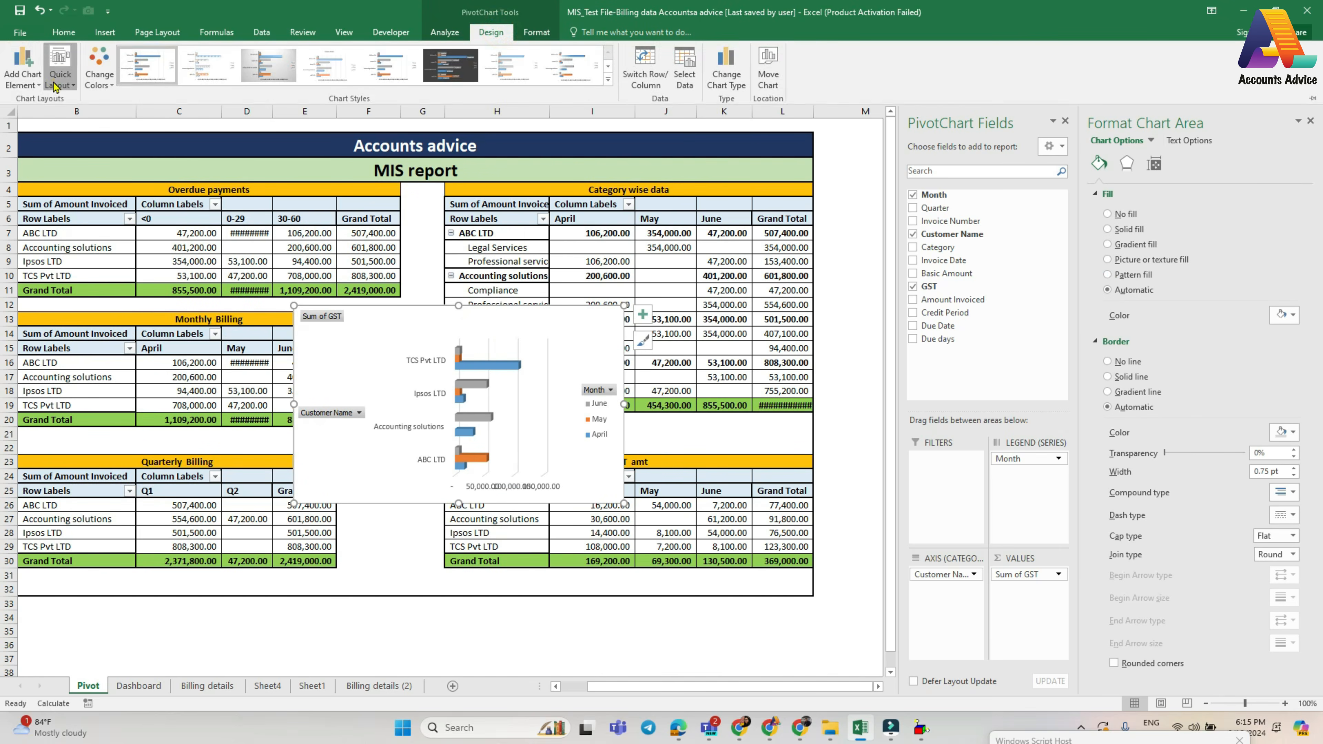
left_click(60, 67)
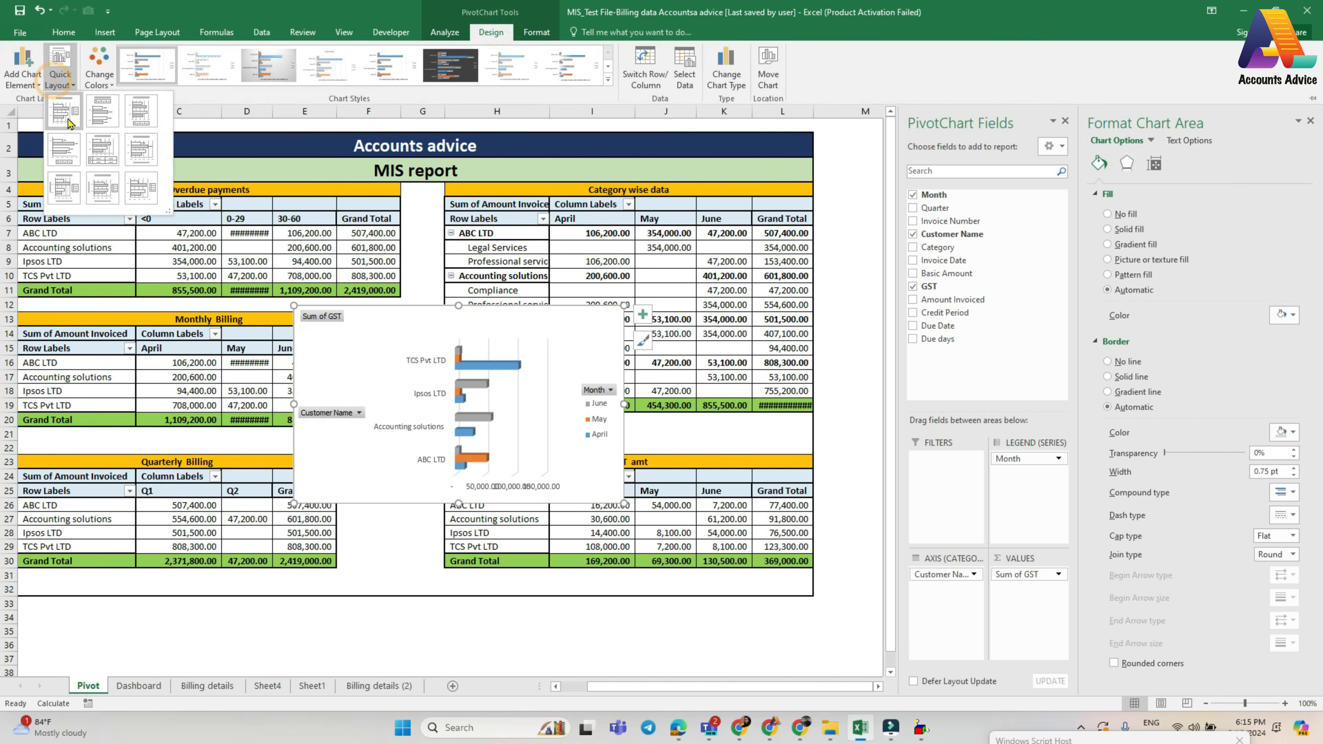
left_click(106, 118)
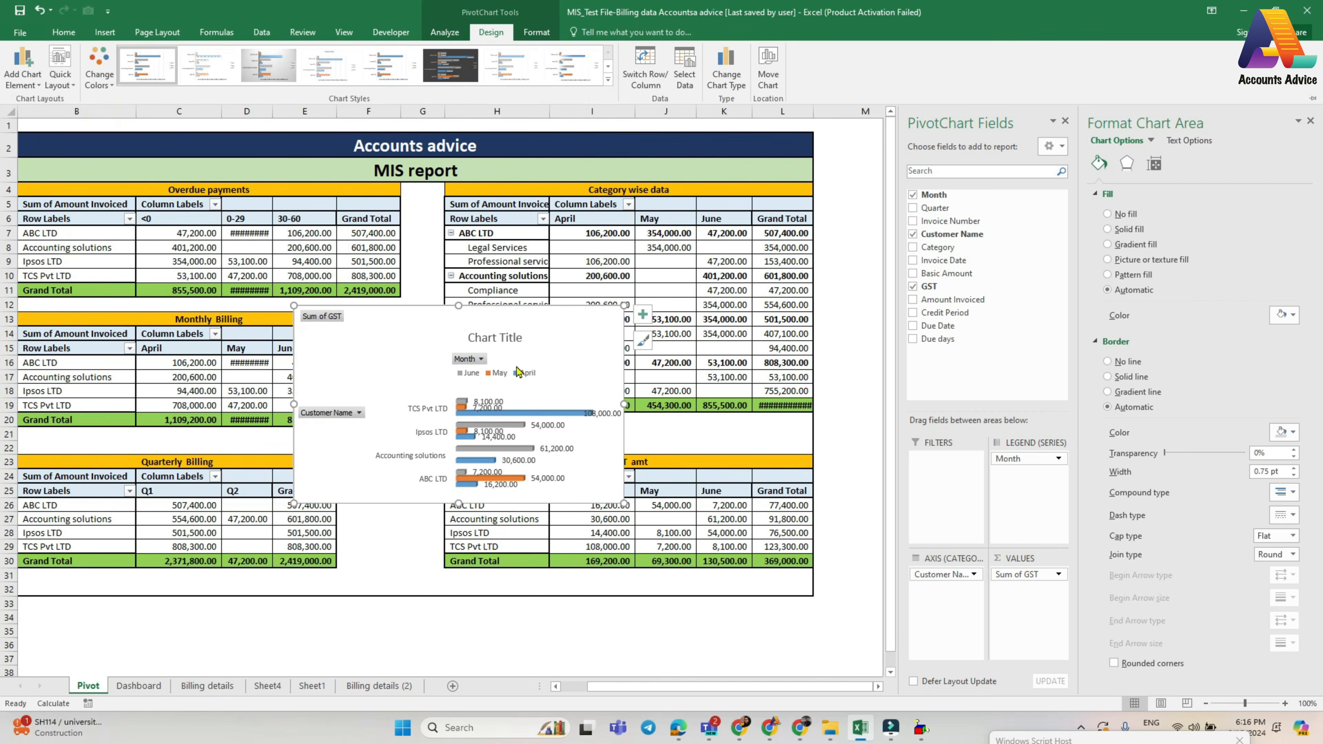
left_click(453, 74)
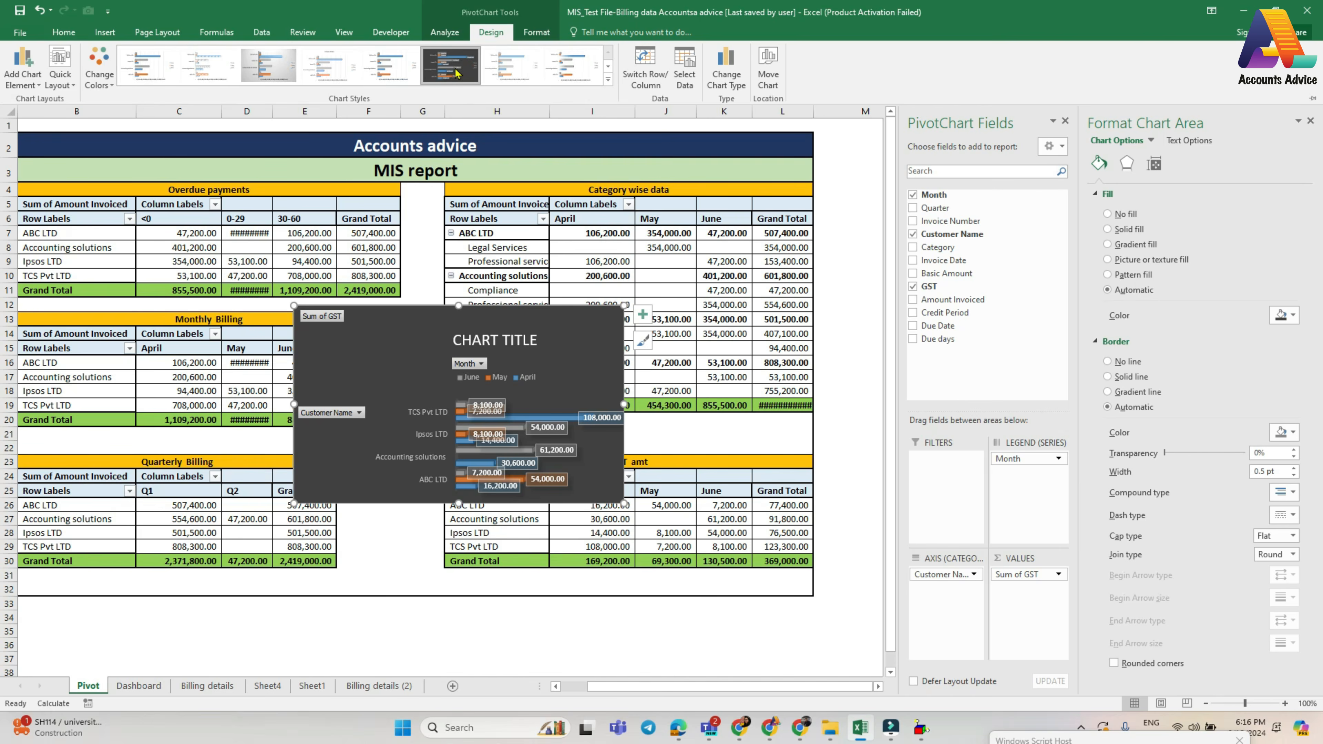
- Enlarge the GST chart until its bars and data labels are spread apart, and title it "GST AMOUNT"
left_click_drag(625, 504, 695, 617)
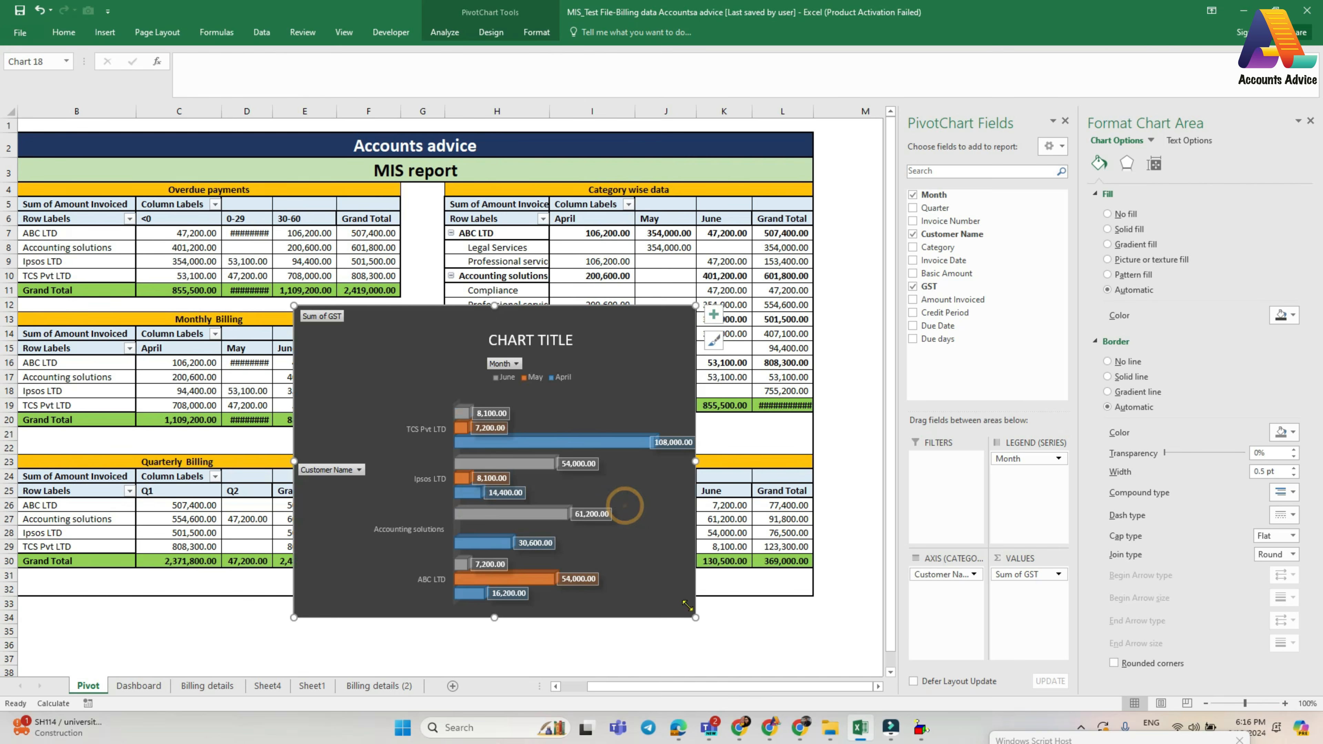
left_click_drag(695, 461, 724, 460)
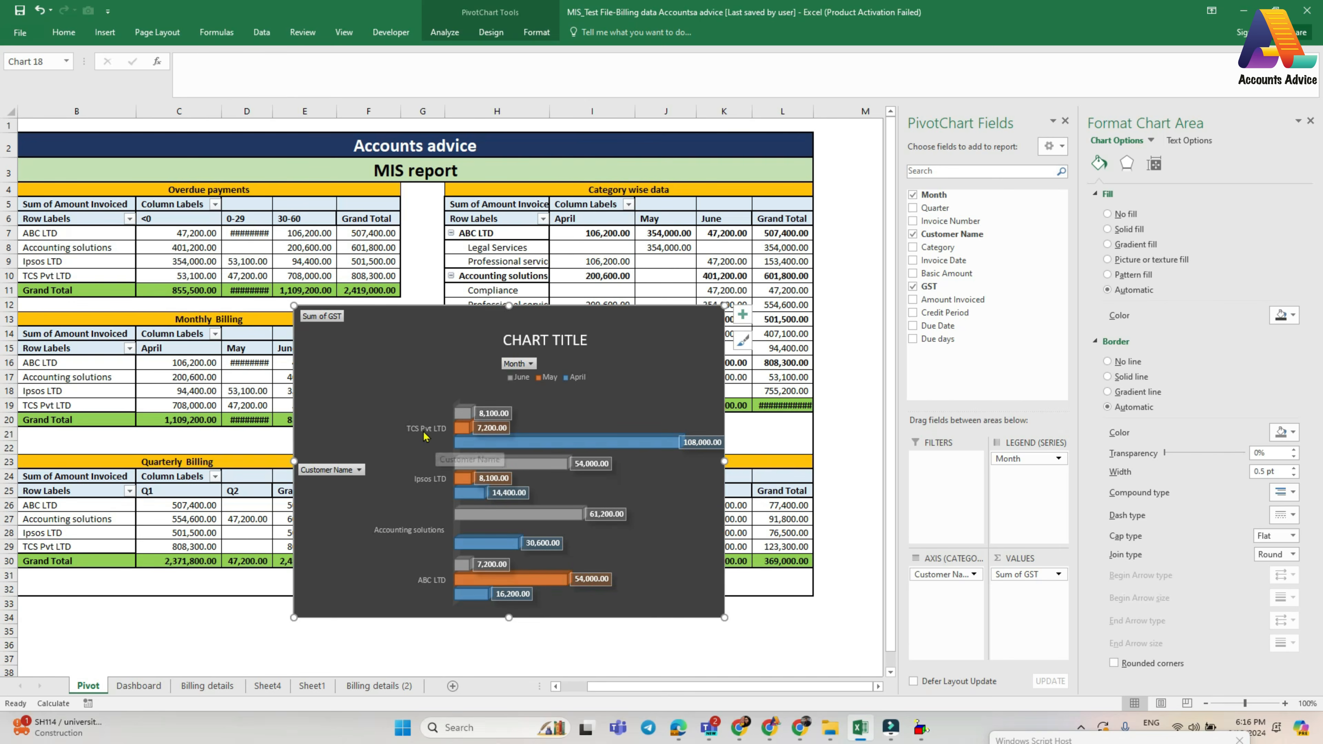
mouse_move(527, 444)
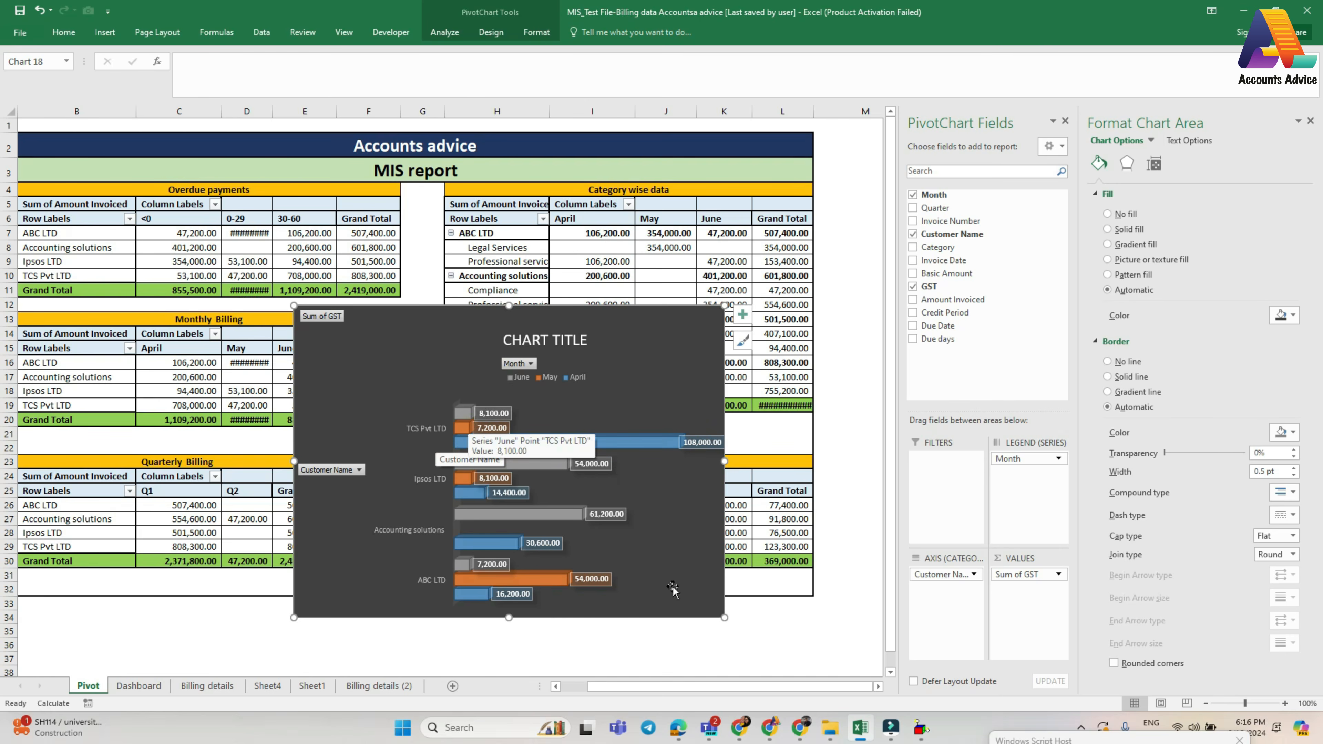
left_click(560, 340)
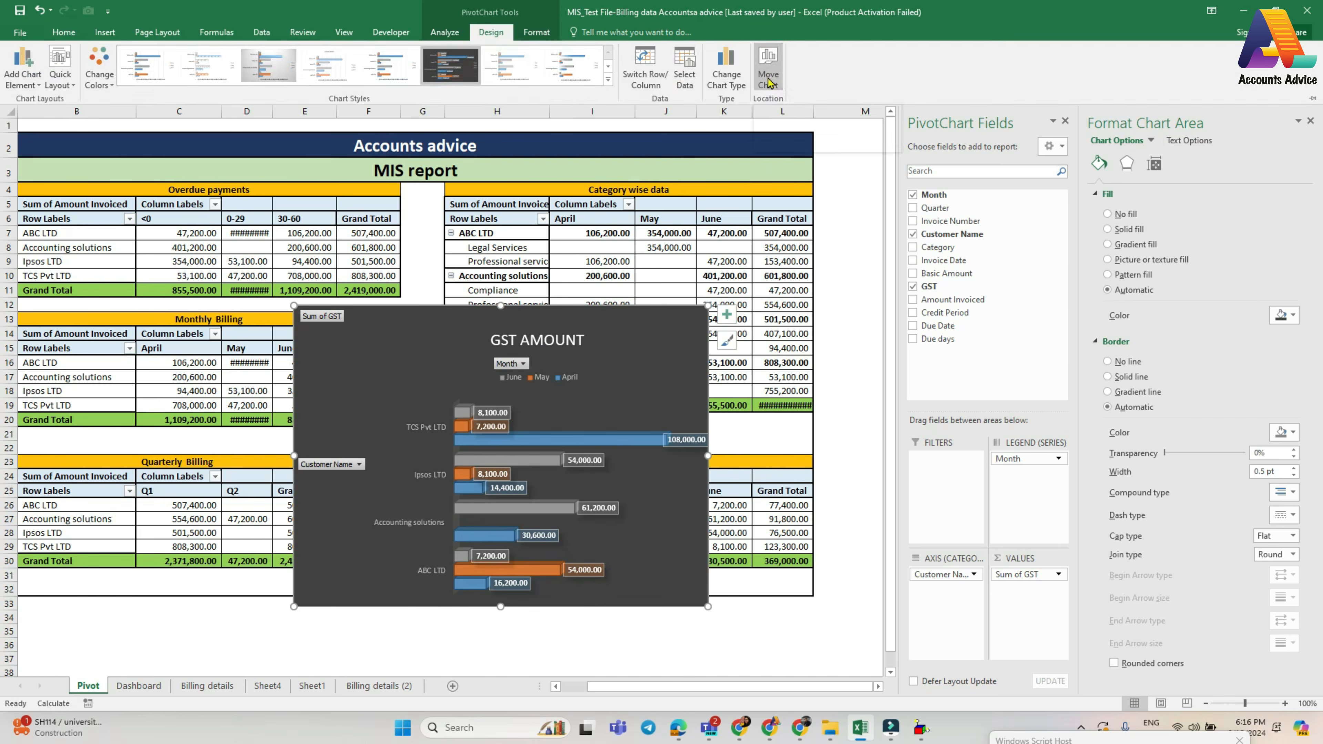
- Move the GST AMOUNT chart to the Dashboard sheet and place it below the Quarterly Billing chart
left_click(766, 75)
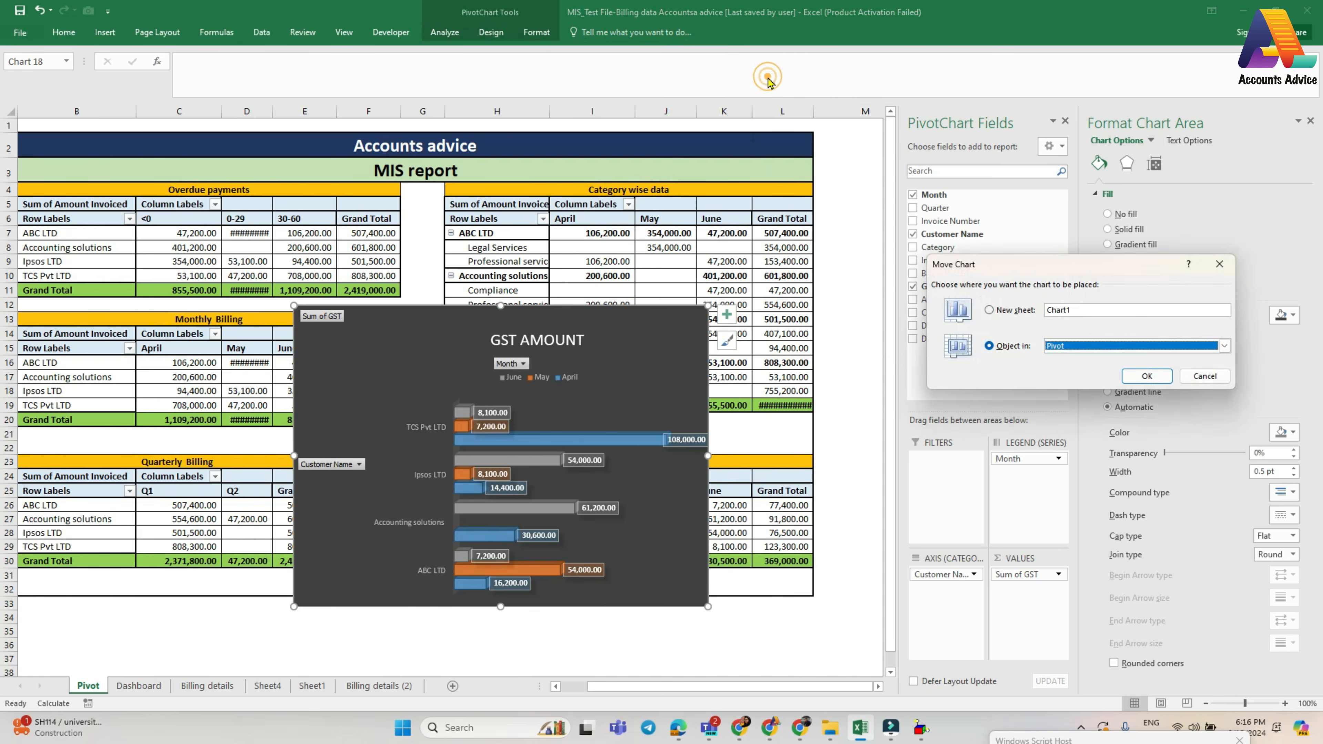
key("Return")
left_click(447, 525)
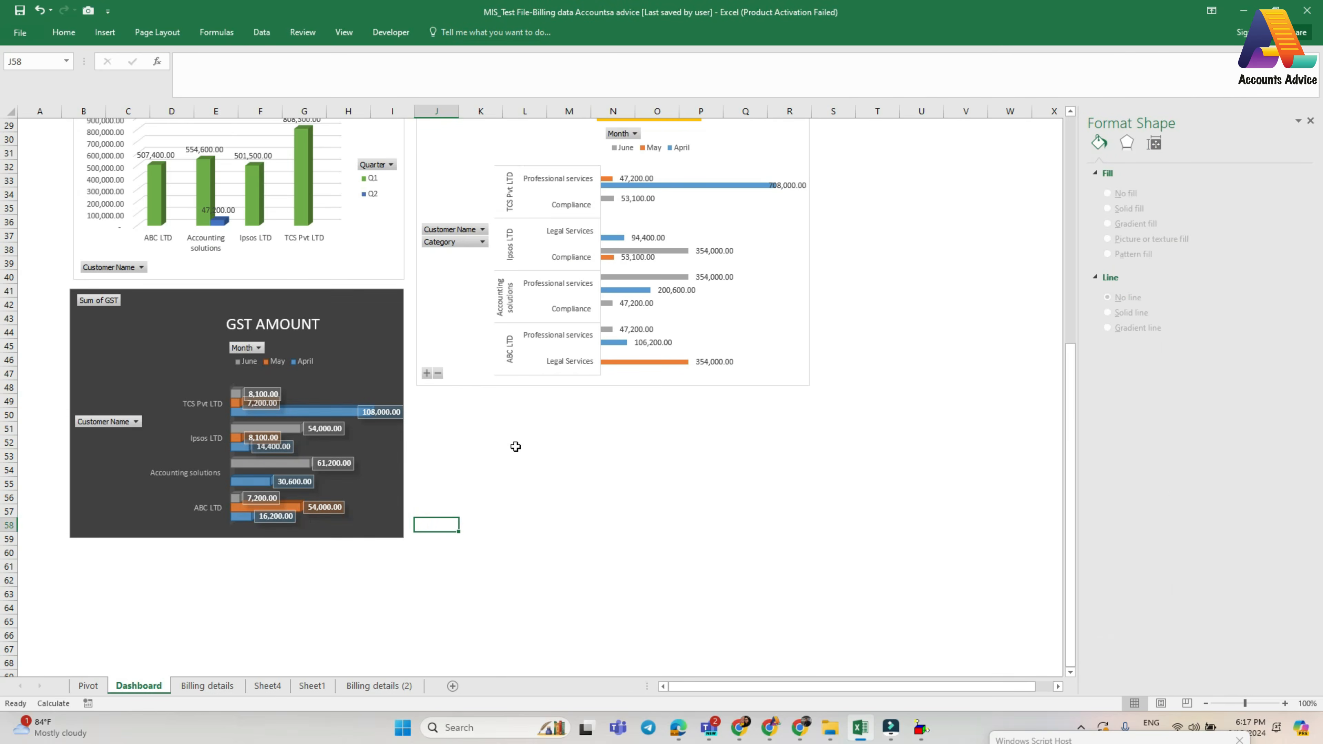
- Insert Month, Customer Name and Category slicers from the Monthly Billing Details chart and stack them to the right of it
scroll(513, 446, "up", 9)
scroll(518, 452, "down", 9)
scroll(790, 455, "up", 5)
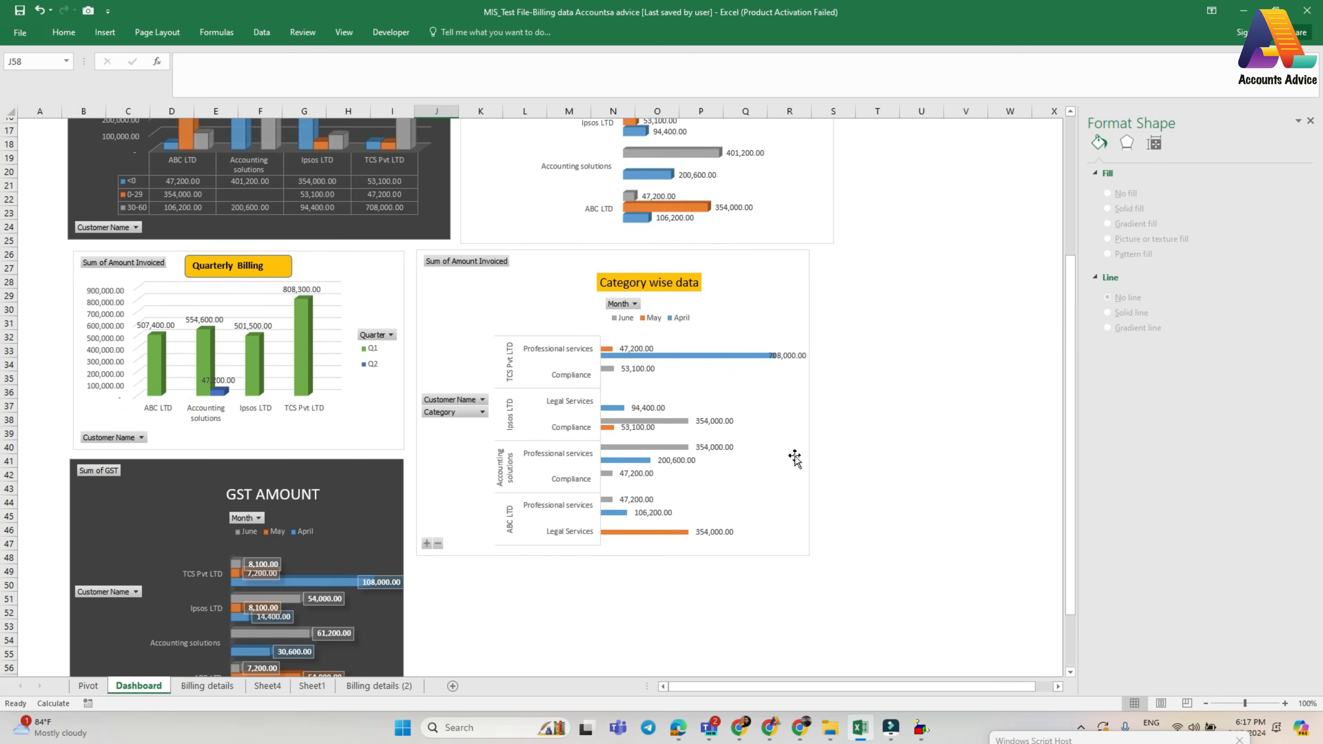
scroll(251, 283, "up", 5)
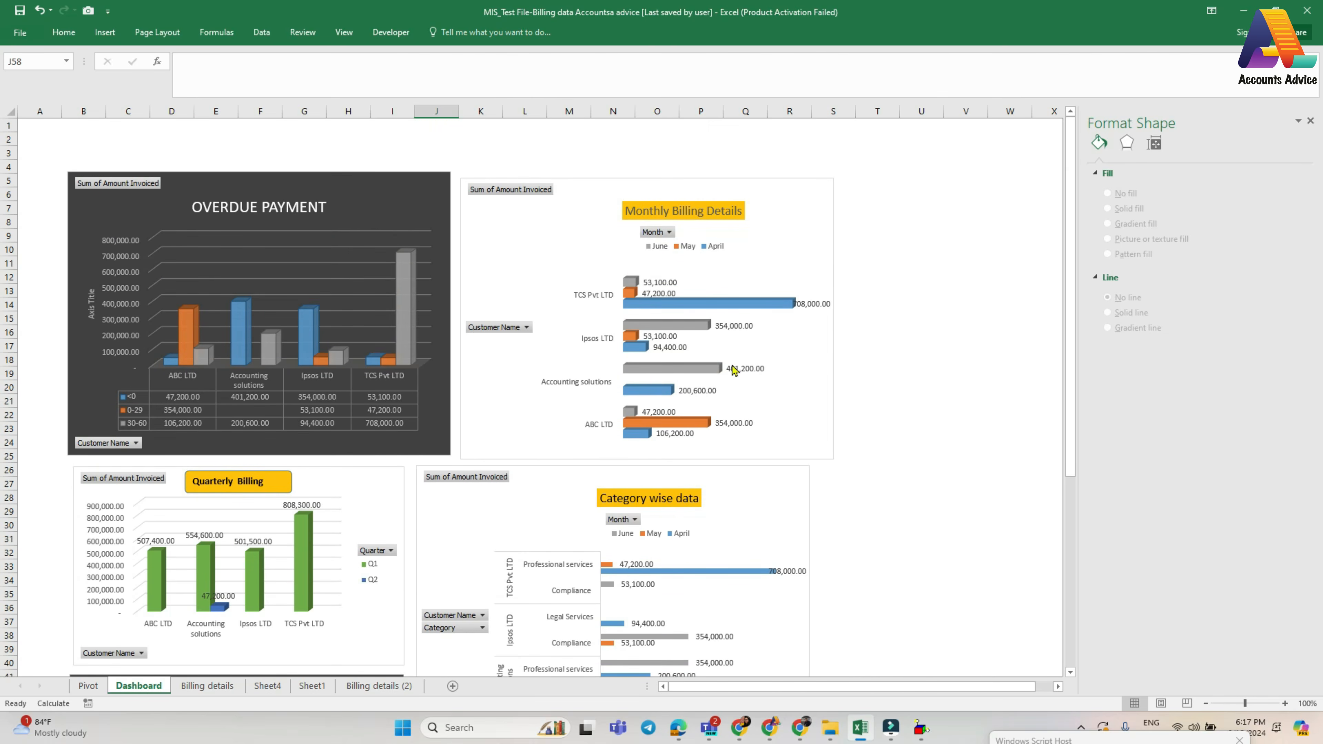
scroll(738, 348, "down", 14)
scroll(720, 432, "up", 14)
left_click(810, 434)
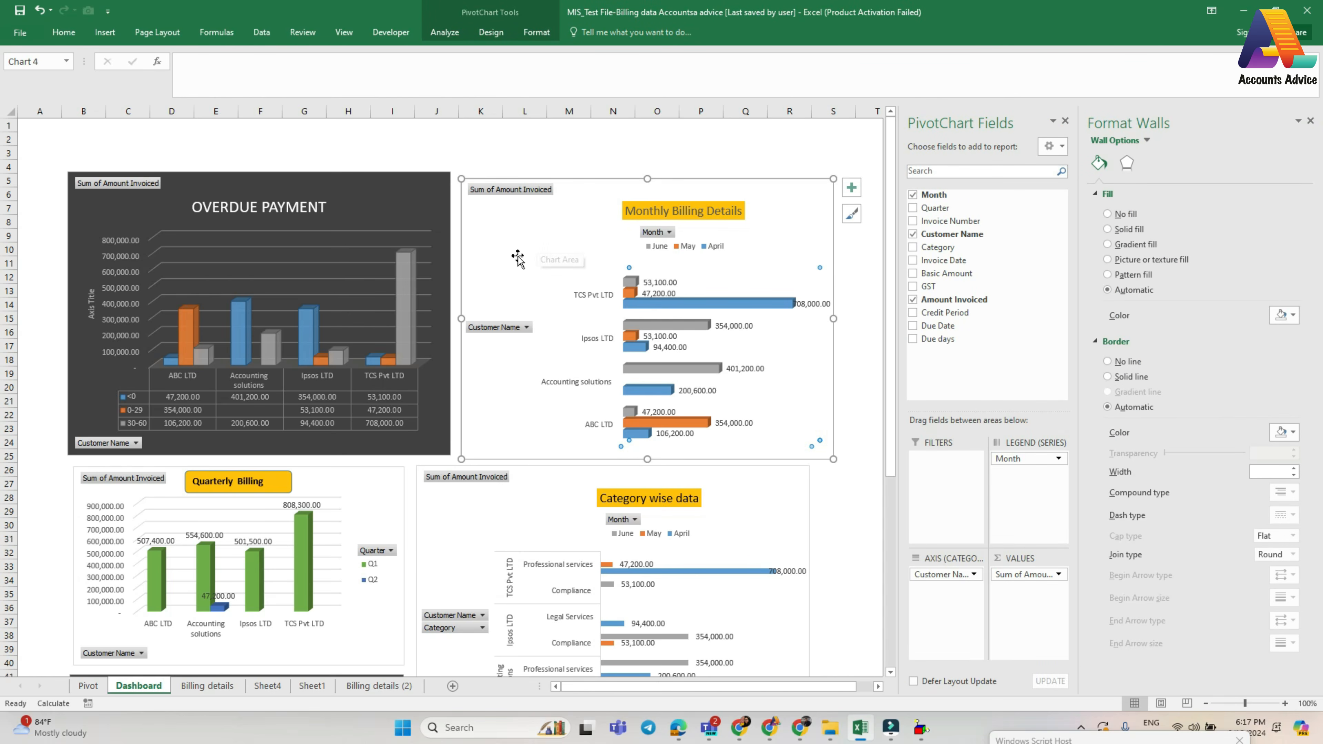
left_click(105, 32)
left_click(827, 69)
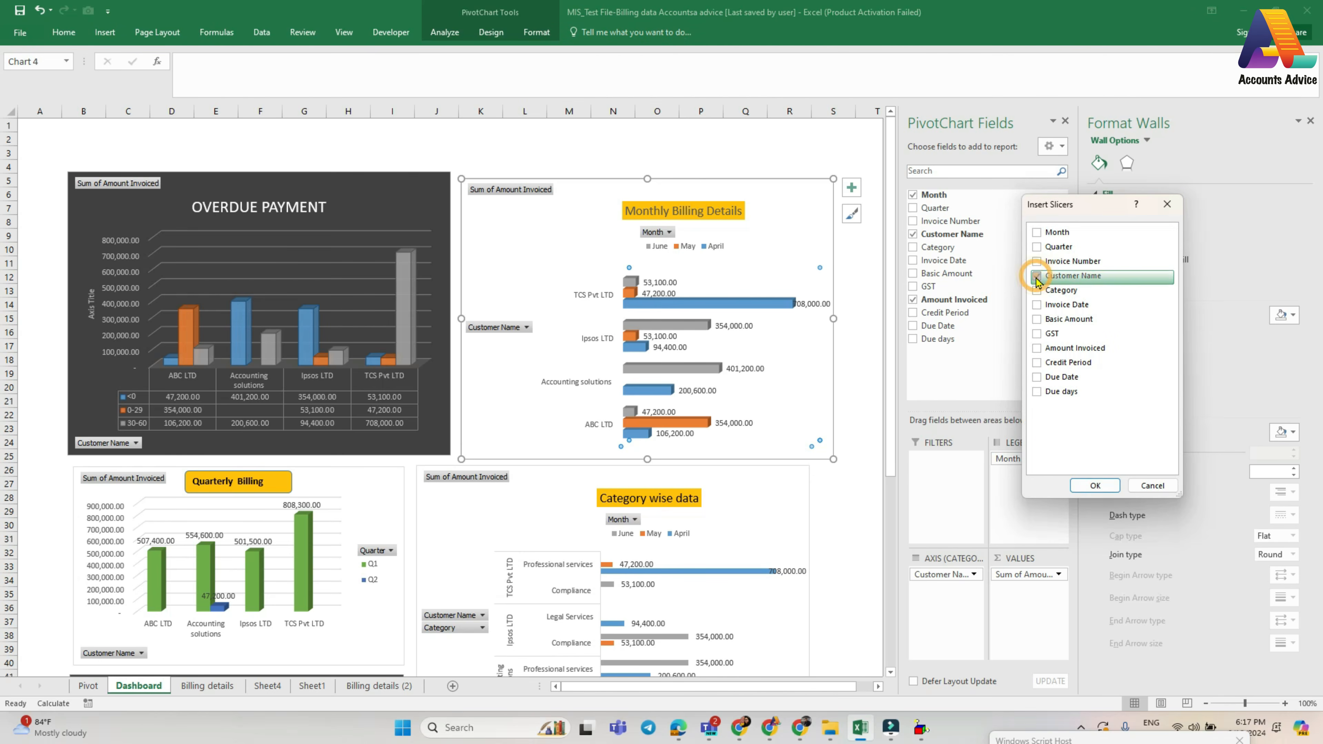
left_click(1036, 292)
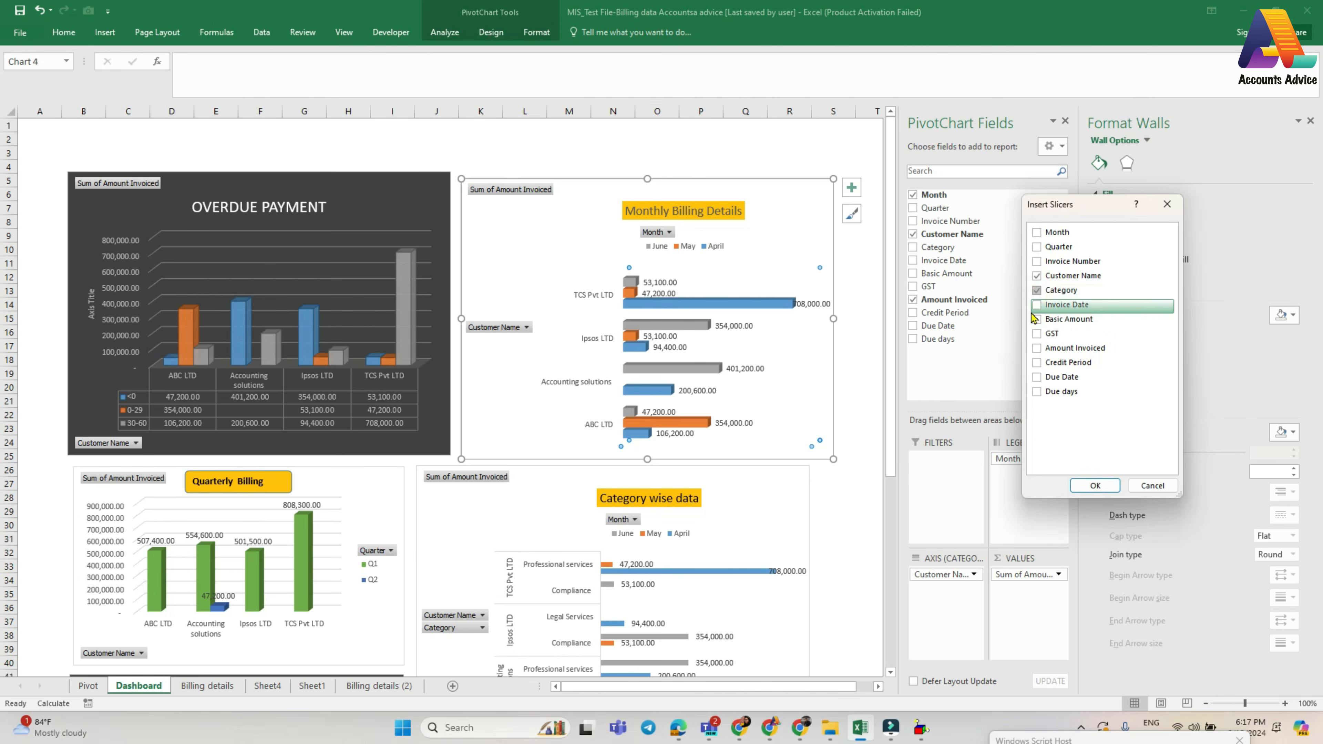
left_click(1036, 233)
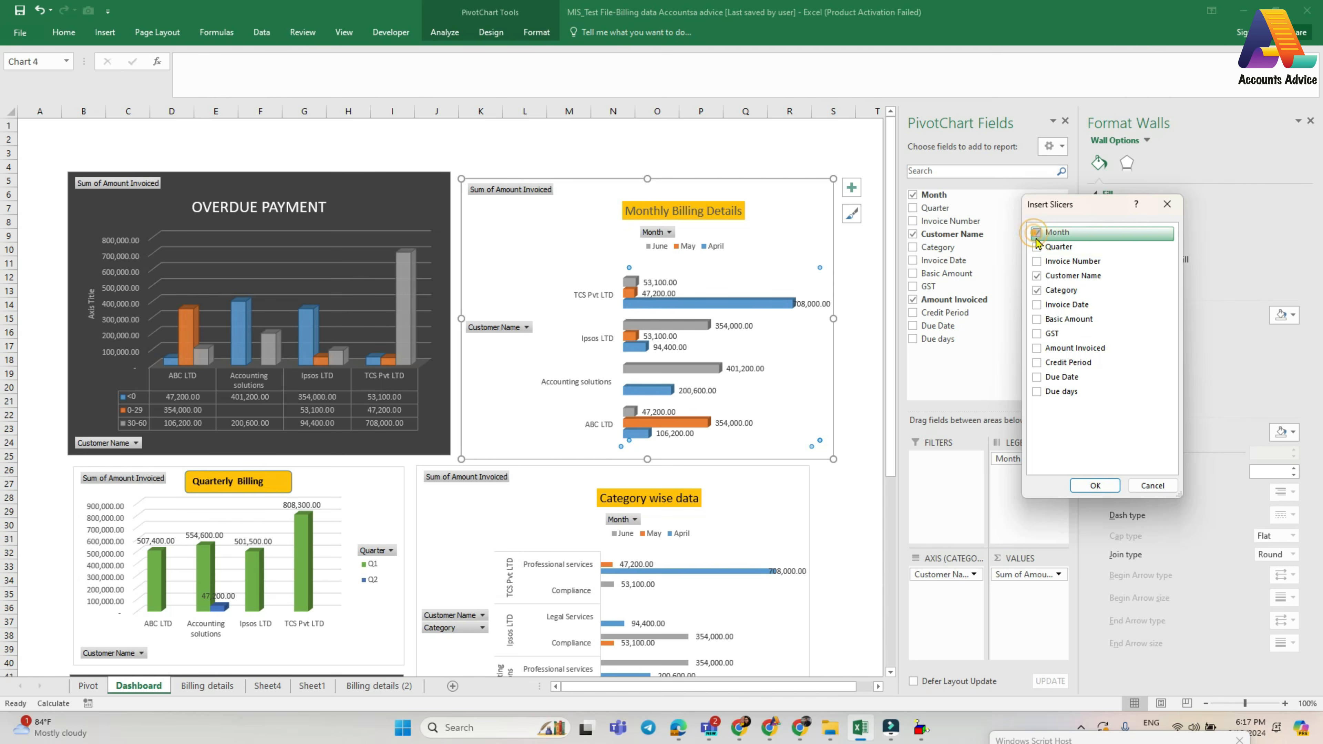
left_click(1094, 485)
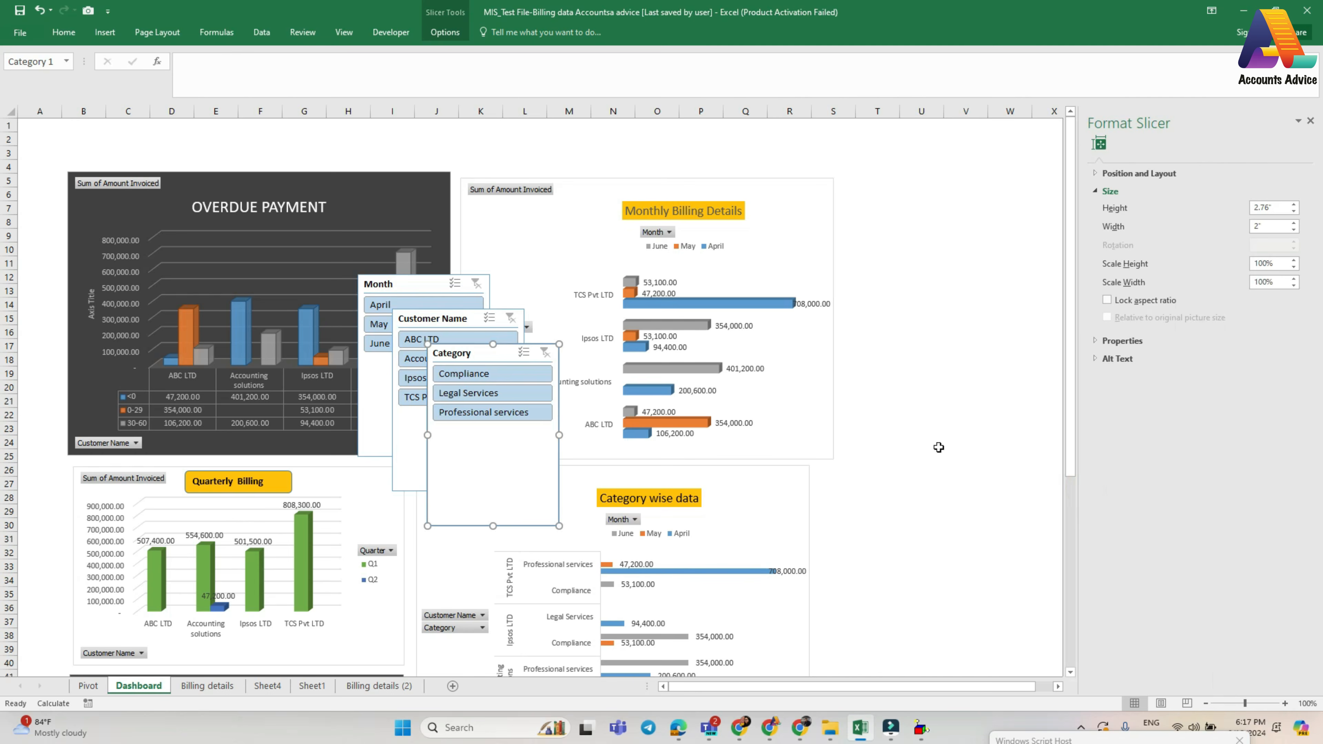
left_click_drag(457, 354, 905, 302)
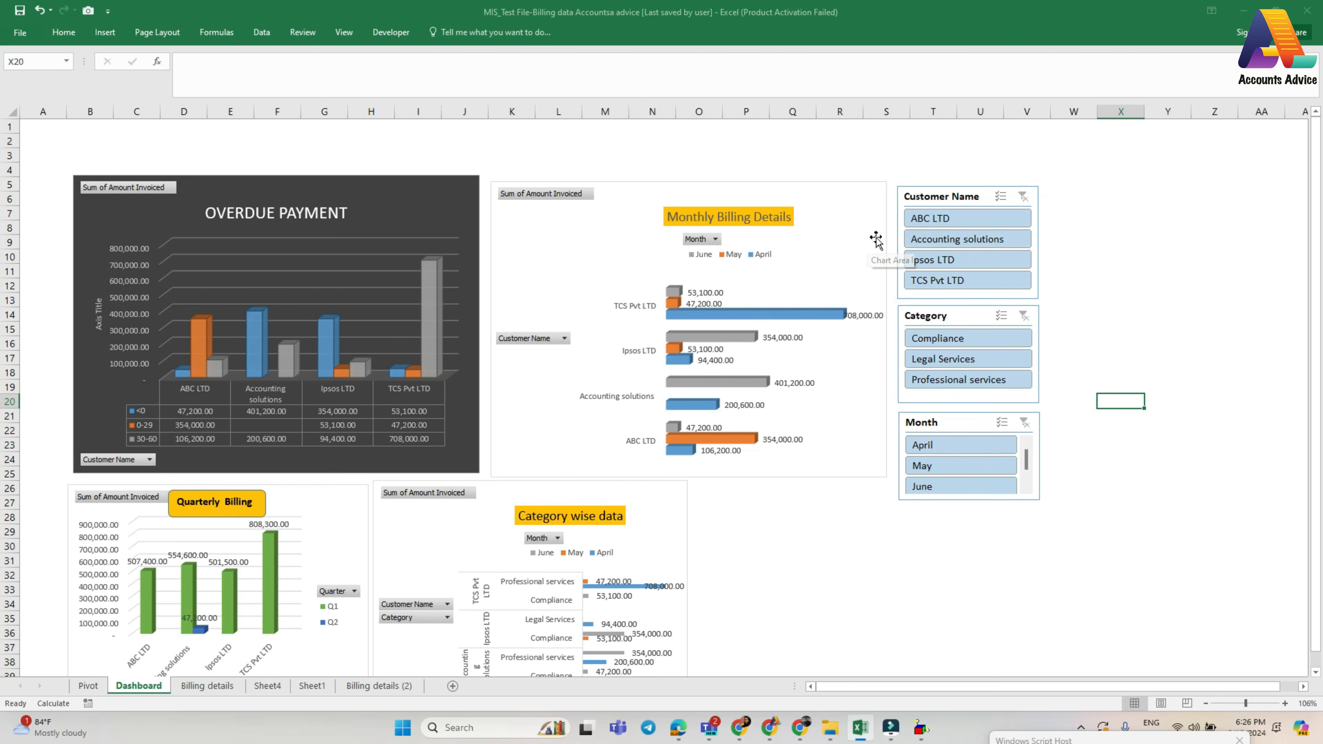
- Filter the dashboard to ABC LTD with the Customer Name slicer and check how every chart responds
left_click(934, 224)
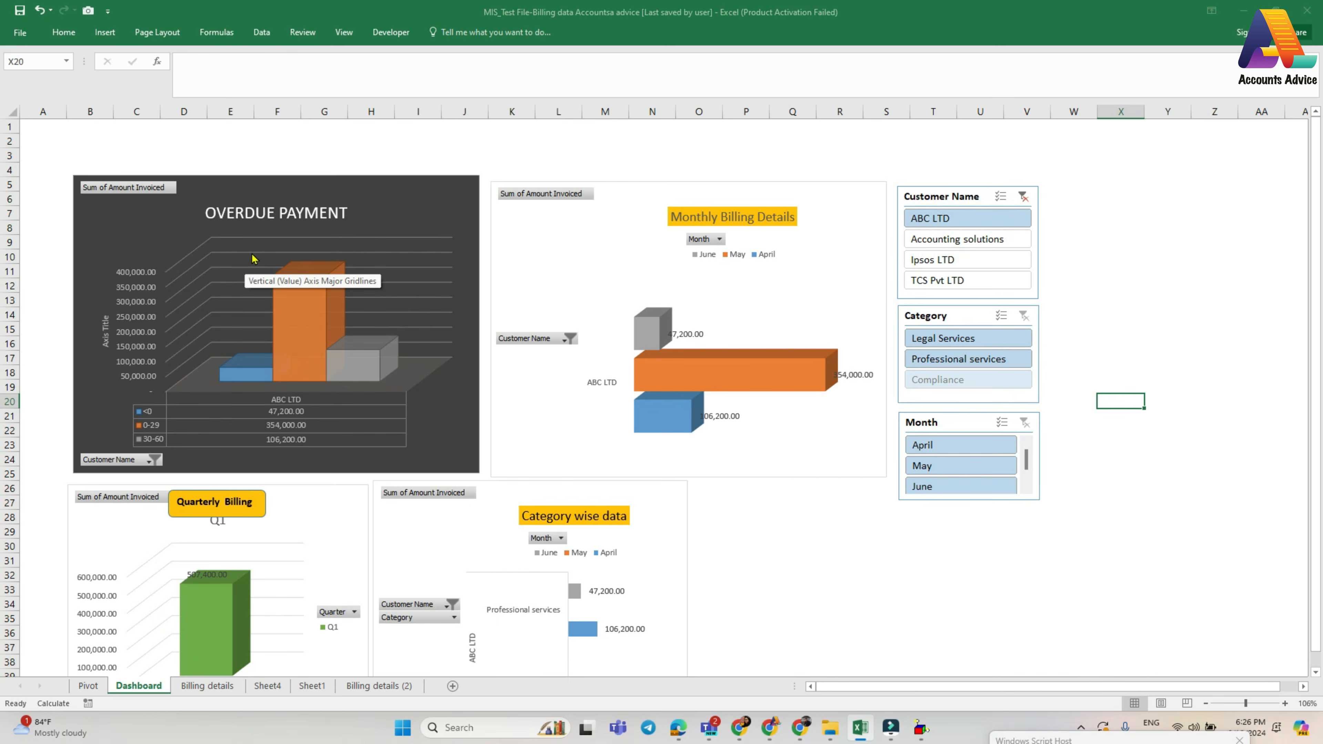
scroll(691, 438, "down", 5)
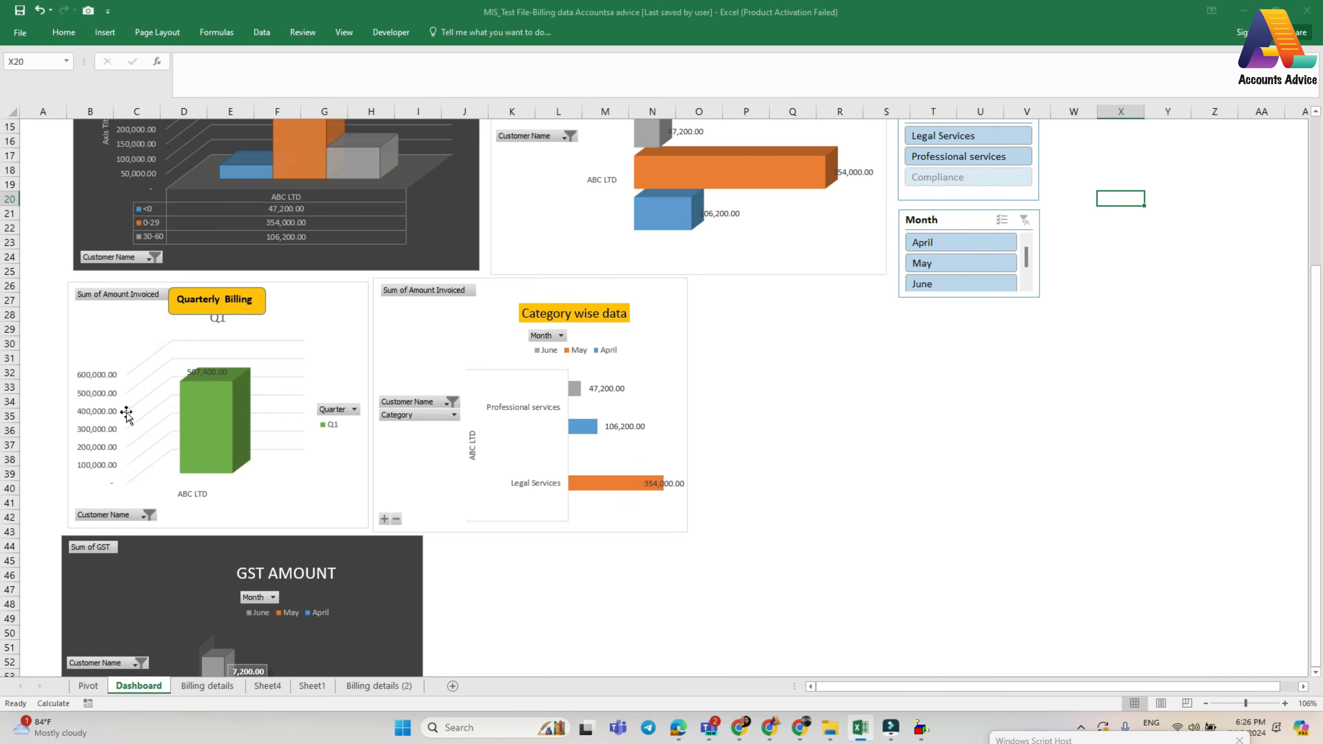
scroll(258, 510, "down", 5)
scroll(333, 464, "up", 9)
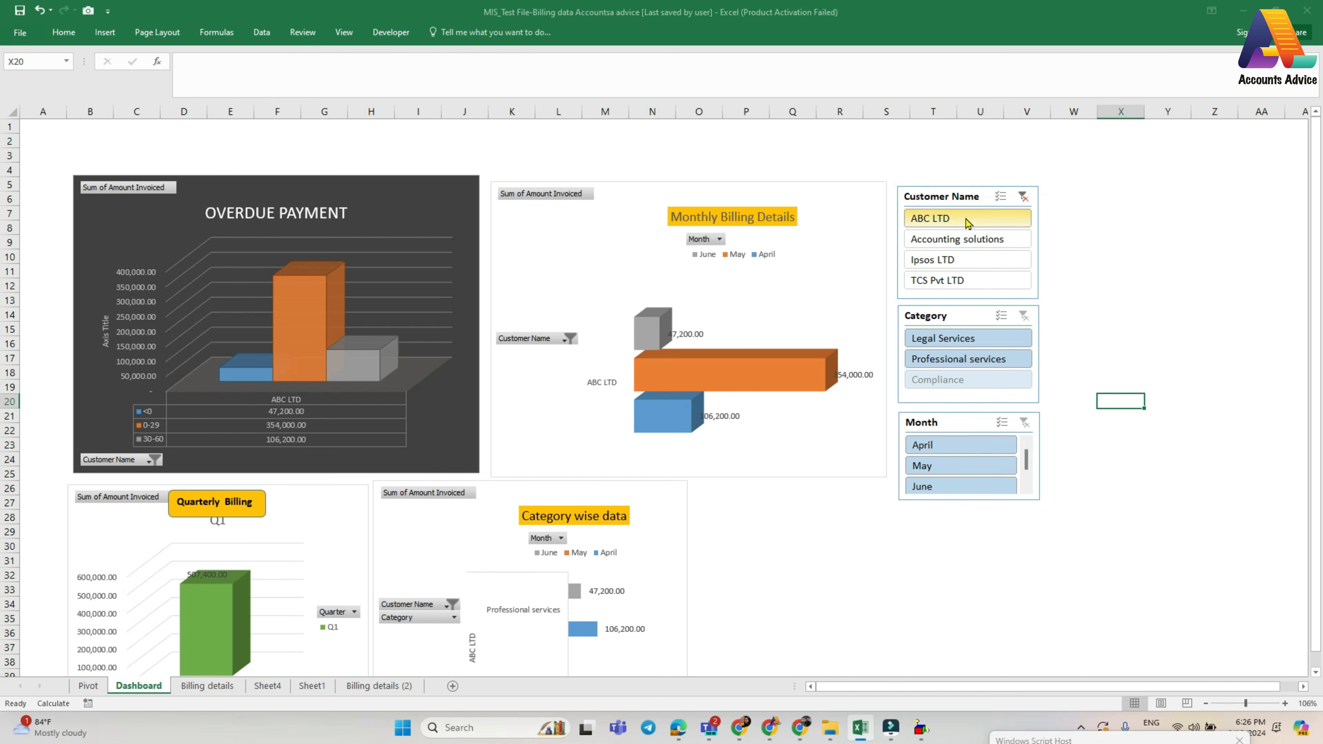
- Review which PivotTables the Customer Name slicer is connected to, and clear the slicer's filter
left_click(943, 197)
right_click(944, 198)
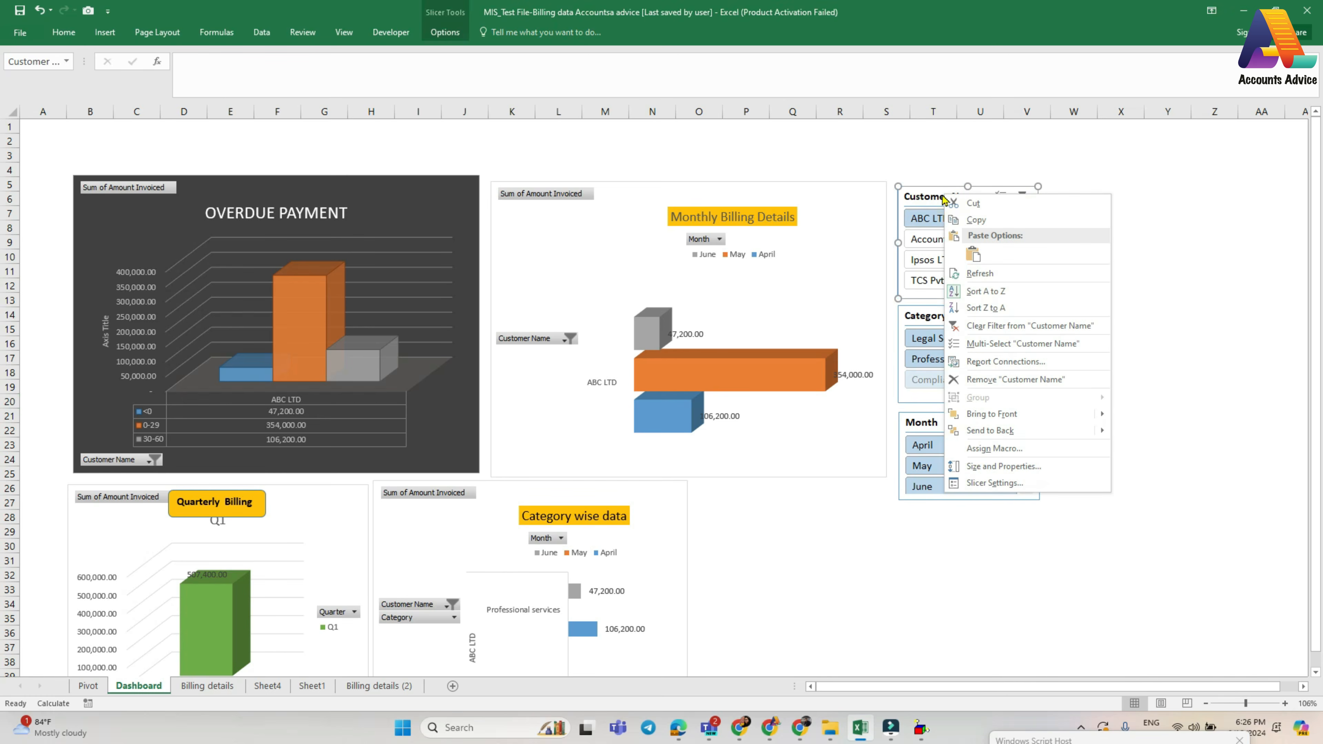
left_click(983, 364)
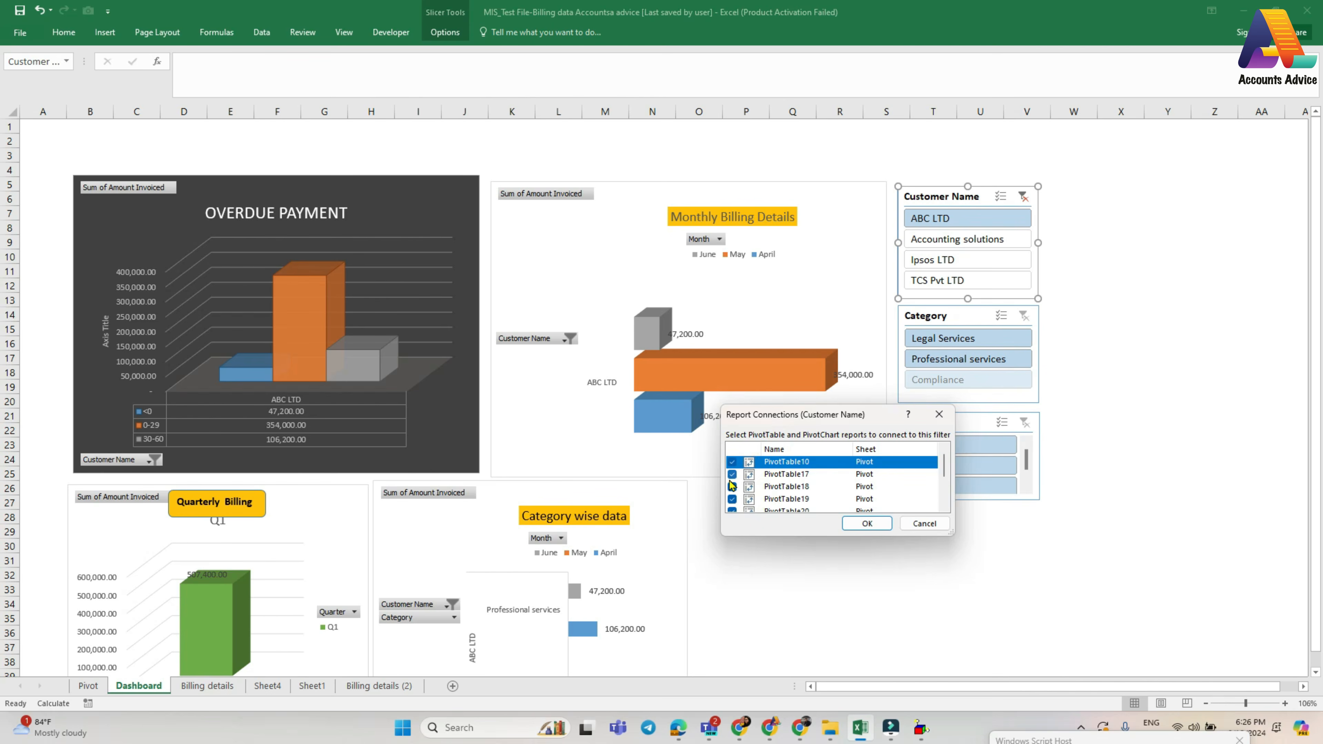
mouse_move(945, 470)
left_mouse_down()
mouse_move(944, 514)
mouse_move(938, 458)
left_mouse_up()
left_click(866, 523)
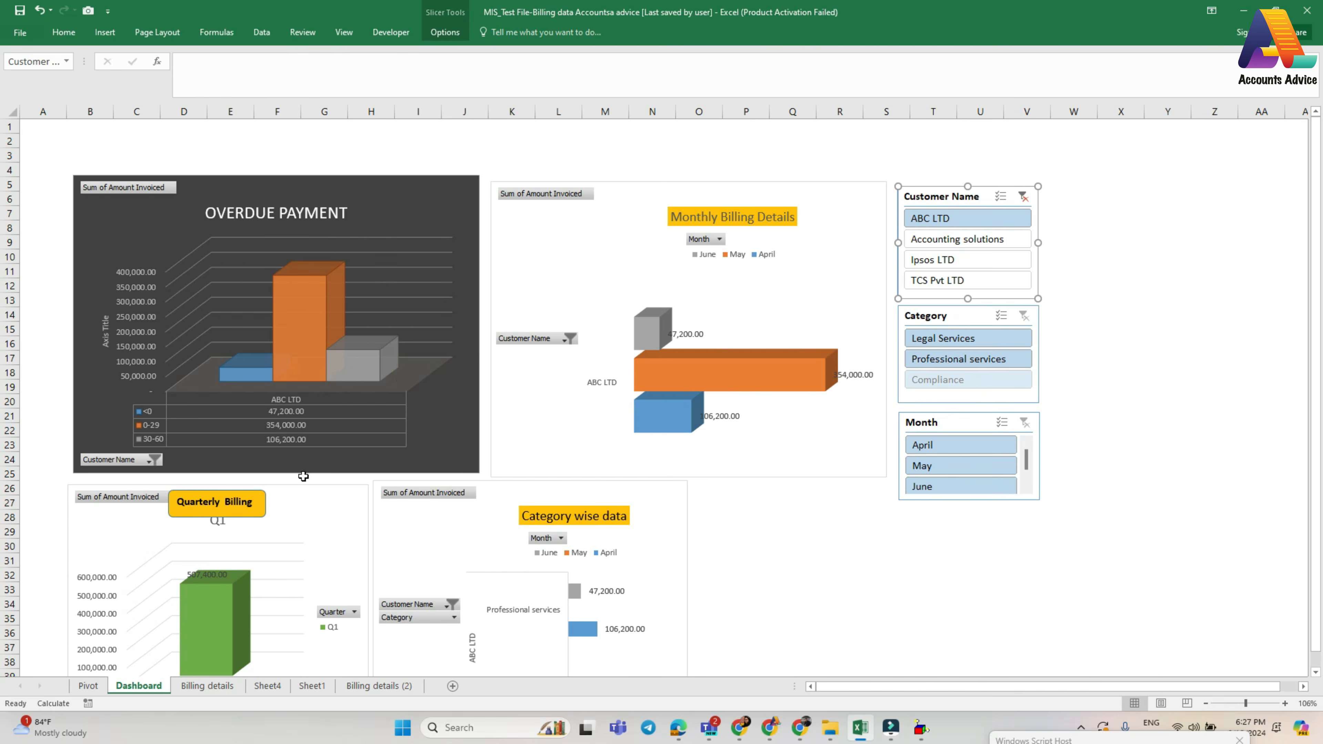
left_click(1023, 198)
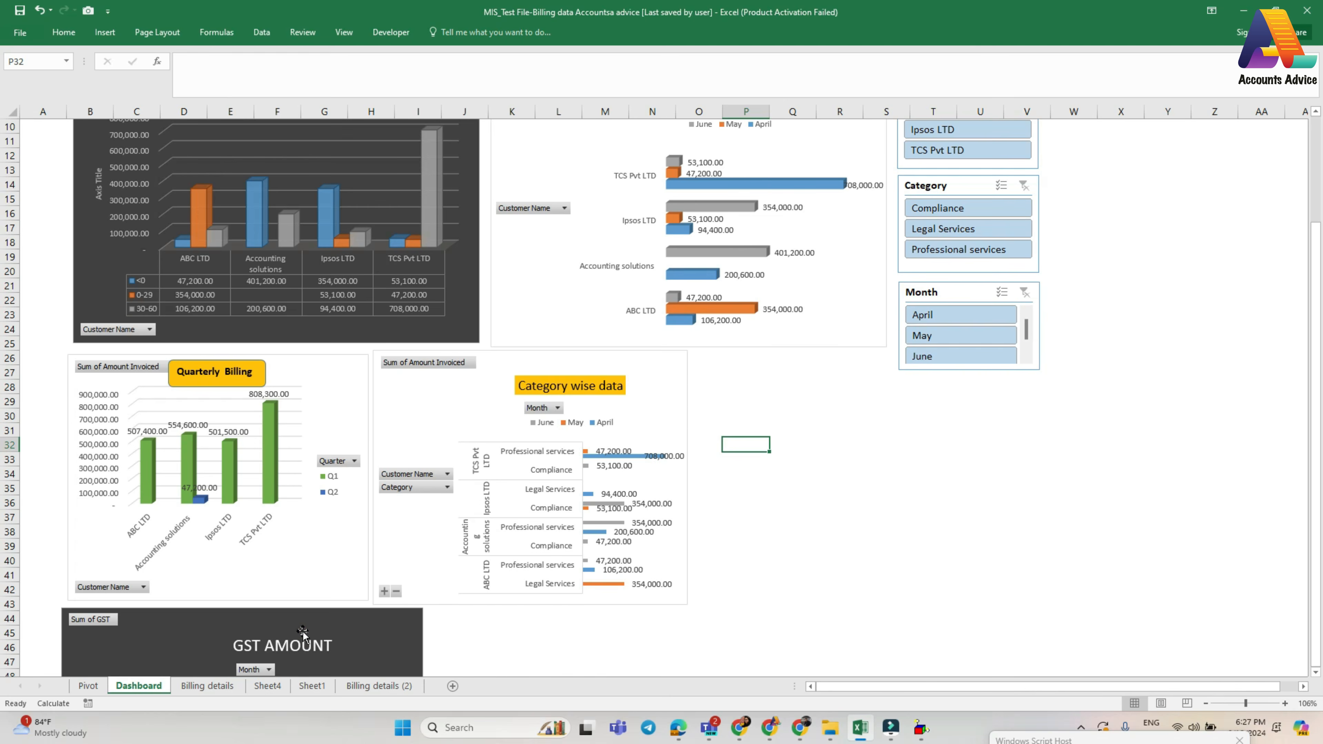
- Move the GST AMOUNT chart beside the Category wise data chart and resize it to align with the slicers' outer edge
left_click_drag(302, 631, 948, 398)
left_click_drag(1066, 607, 1037, 597)
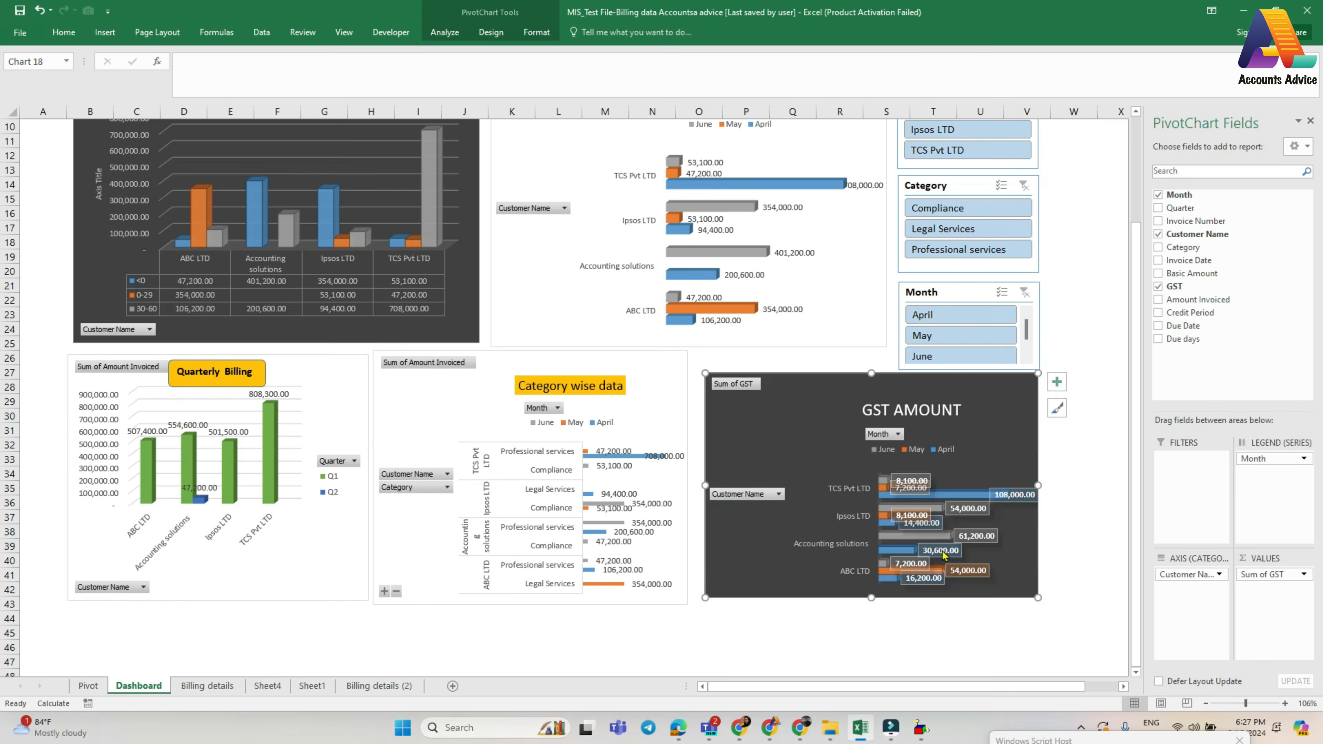
- Apply a thick outside border to the cell range enclosing all the dashboard charts and slicers, starting at A4
left_click(671, 631)
scroll(485, 402, "up", 2)
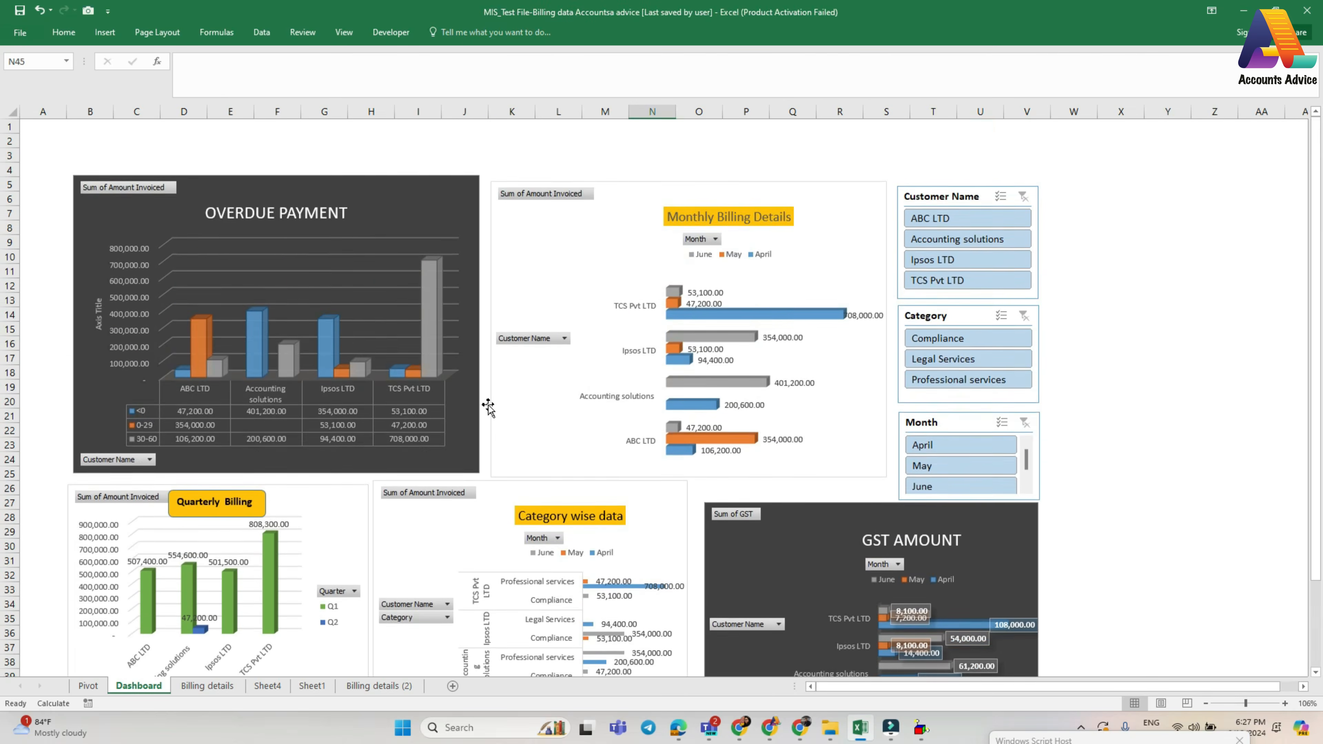
scroll(488, 407, "down", 3)
scroll(488, 412, "down", 1)
scroll(489, 440, "up", 5)
left_click_drag(57, 164, 1016, 272)
scroll(223, 224, "up", 10)
left_click(63, 33)
left_click(190, 77)
left_click(196, 234)
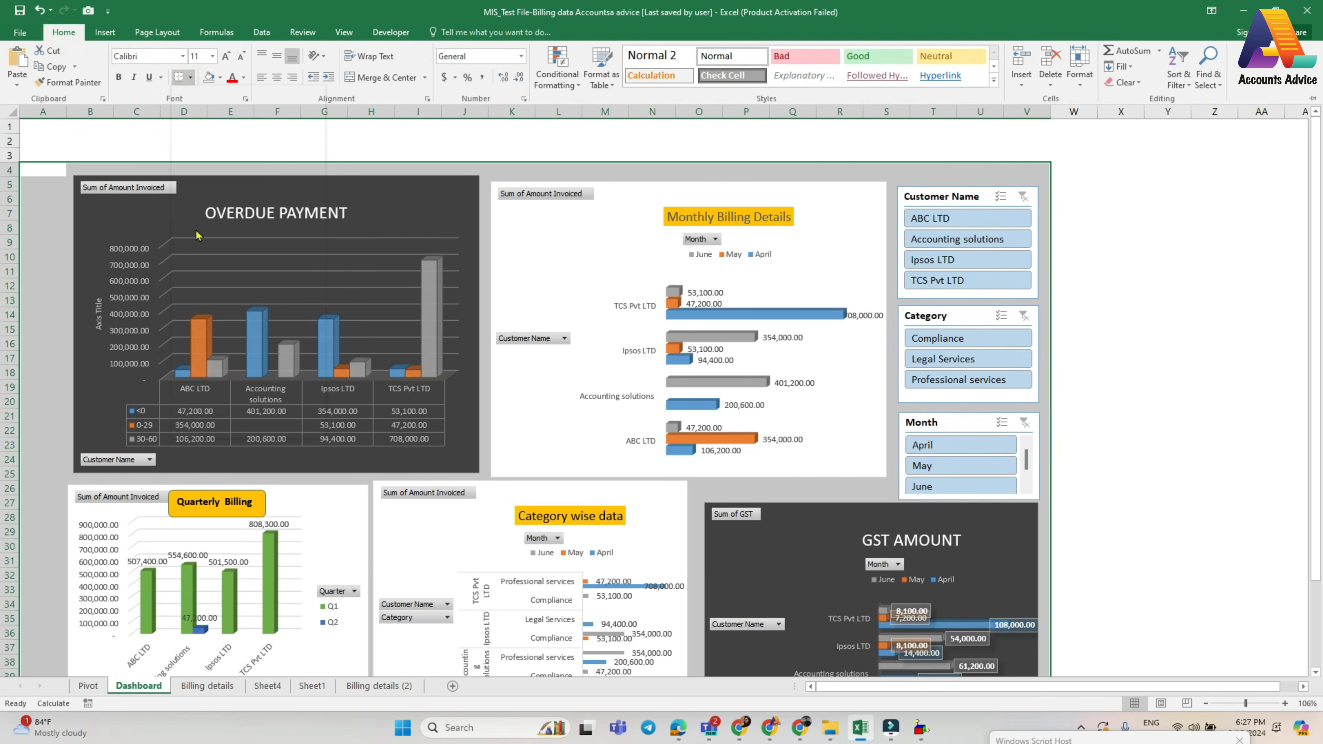
- Insert a blank column before column A to give the bordered dashboard a margin
left_click(43, 112)
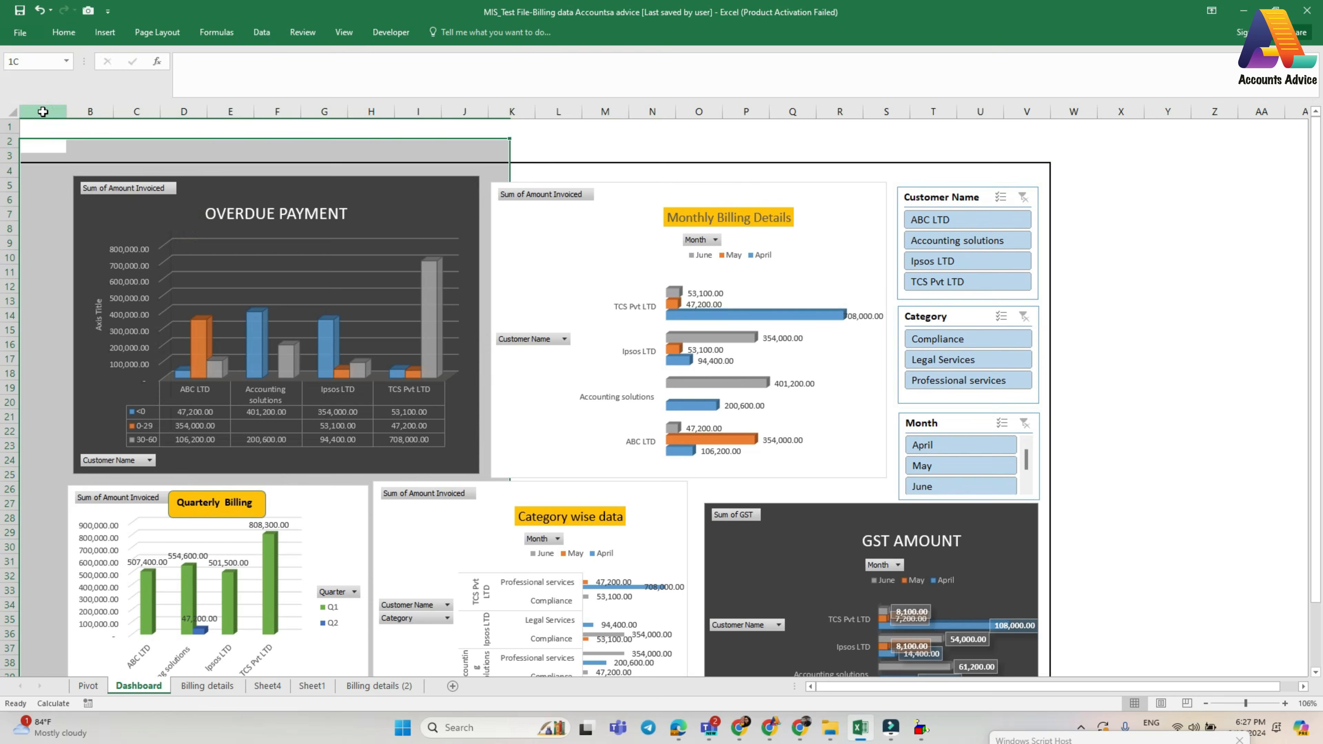
right_click(43, 112)
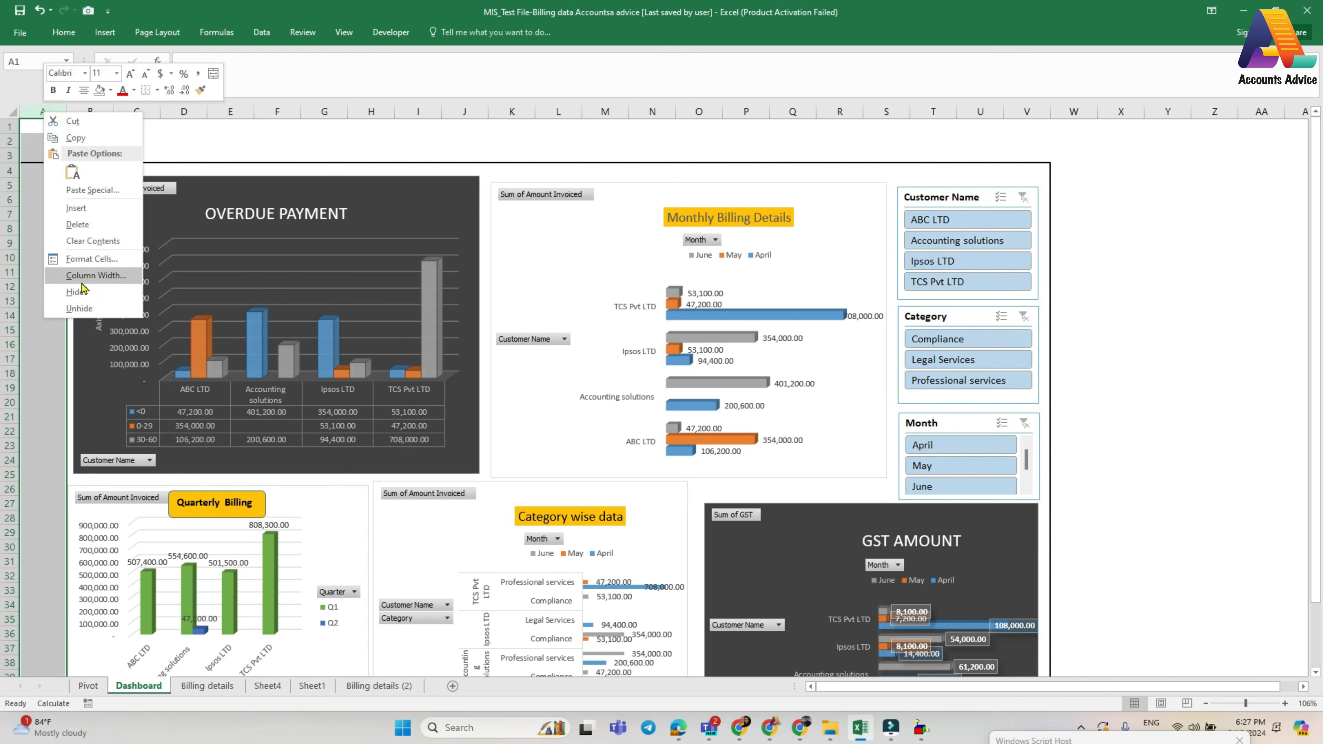
left_click(79, 211)
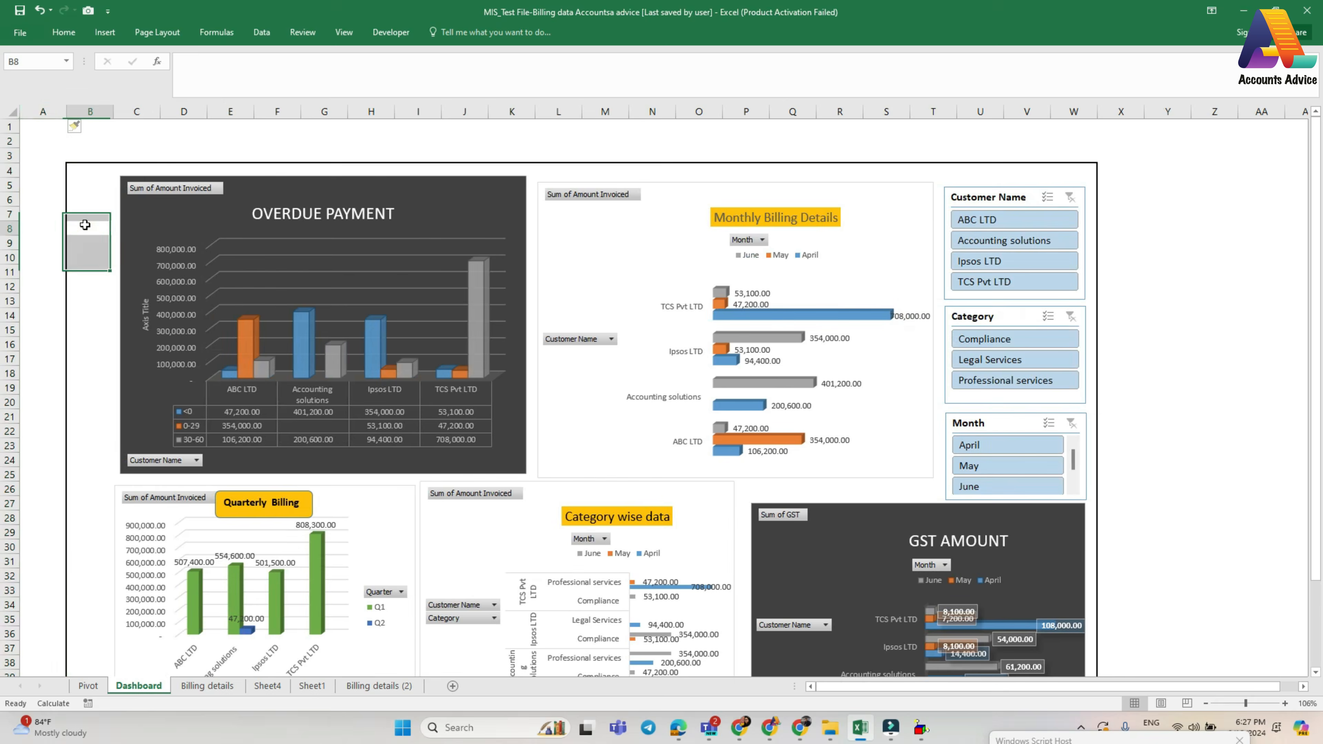
- Merge and centre B3:W3 above the charts, with wrapped text, and enter the title "Dashboard"
left_click_drag(76, 153, 1069, 159)
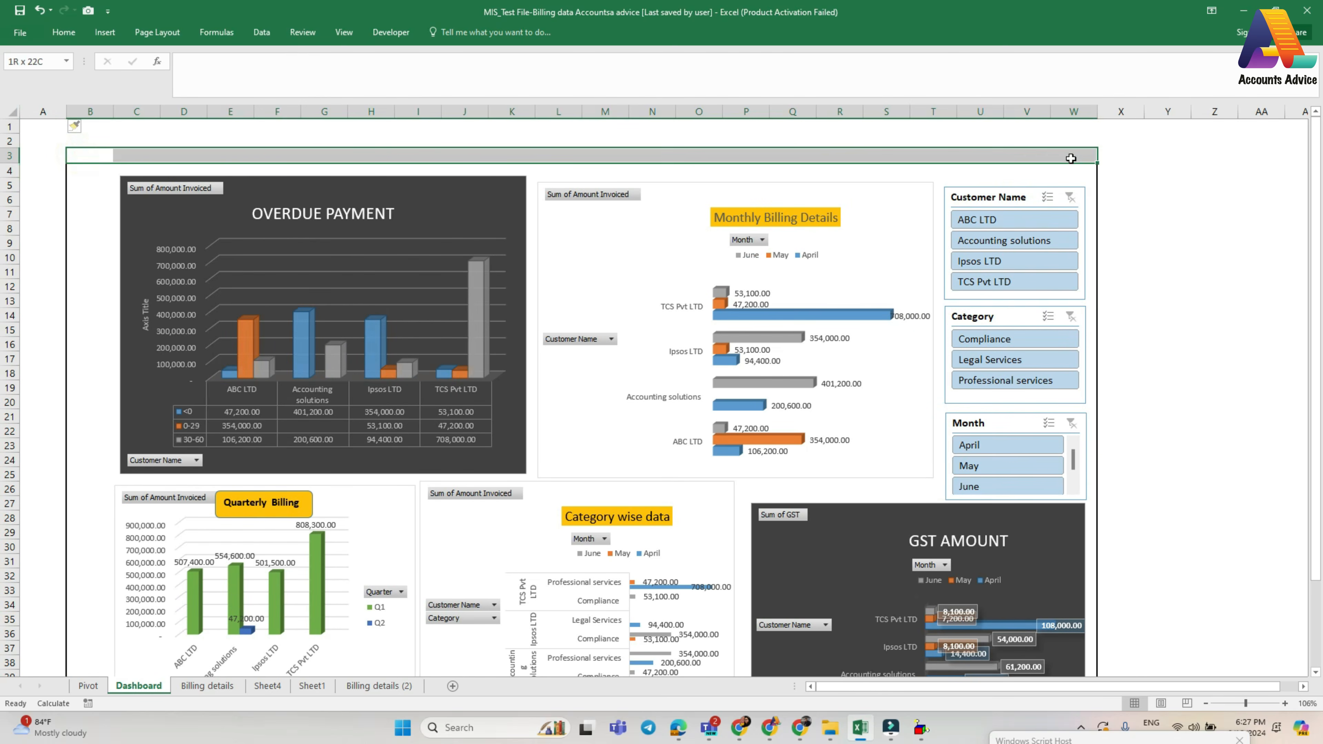
left_click(105, 32)
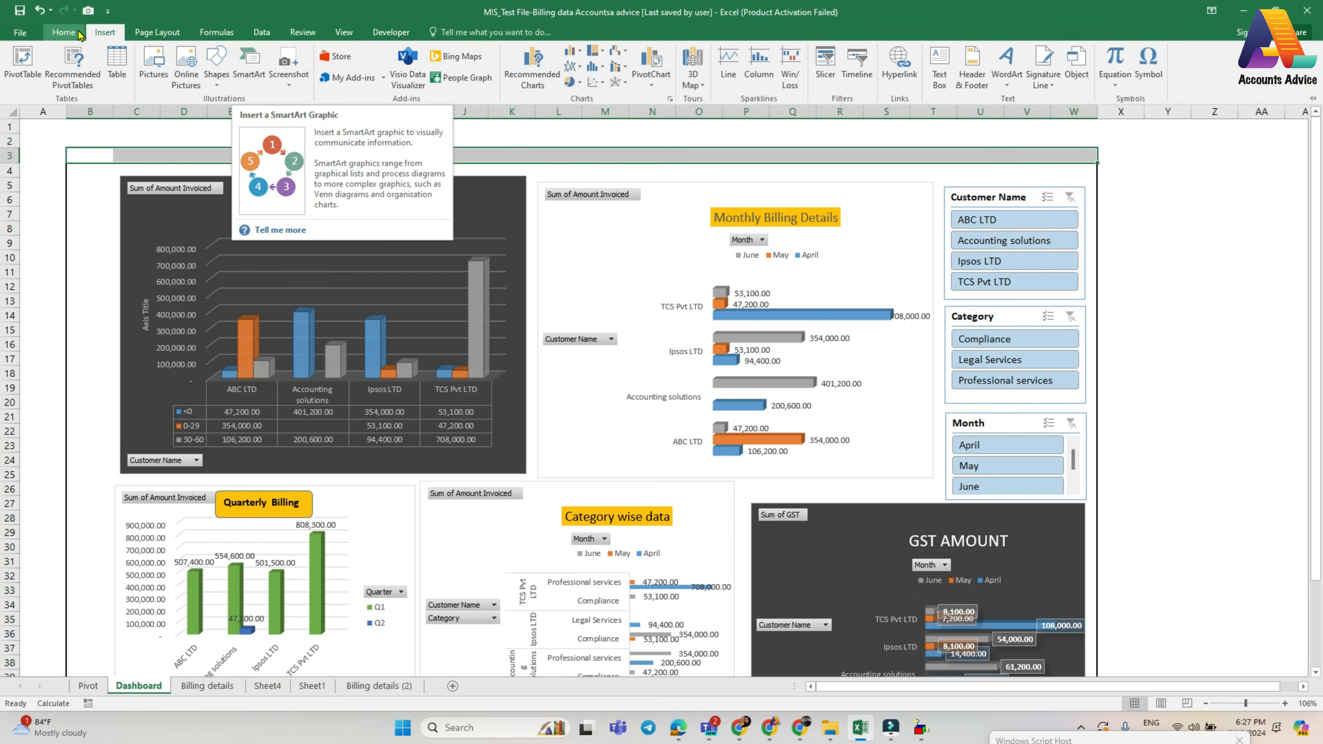
left_click(64, 32)
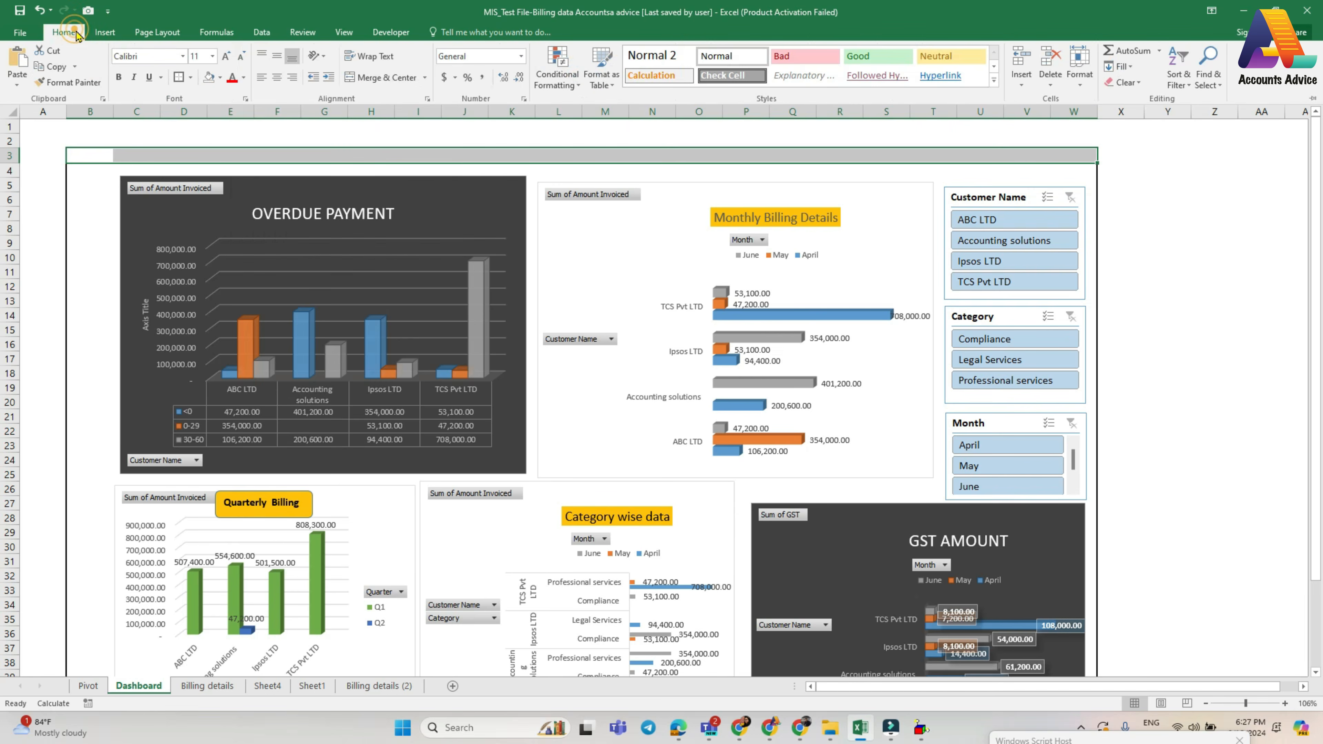
left_click(369, 55)
left_click(385, 77)
key("ctrl+F1")
type("Dashboard")
- Set the font size of the Dashboard title in B3 to 20
left_click(82, 156)
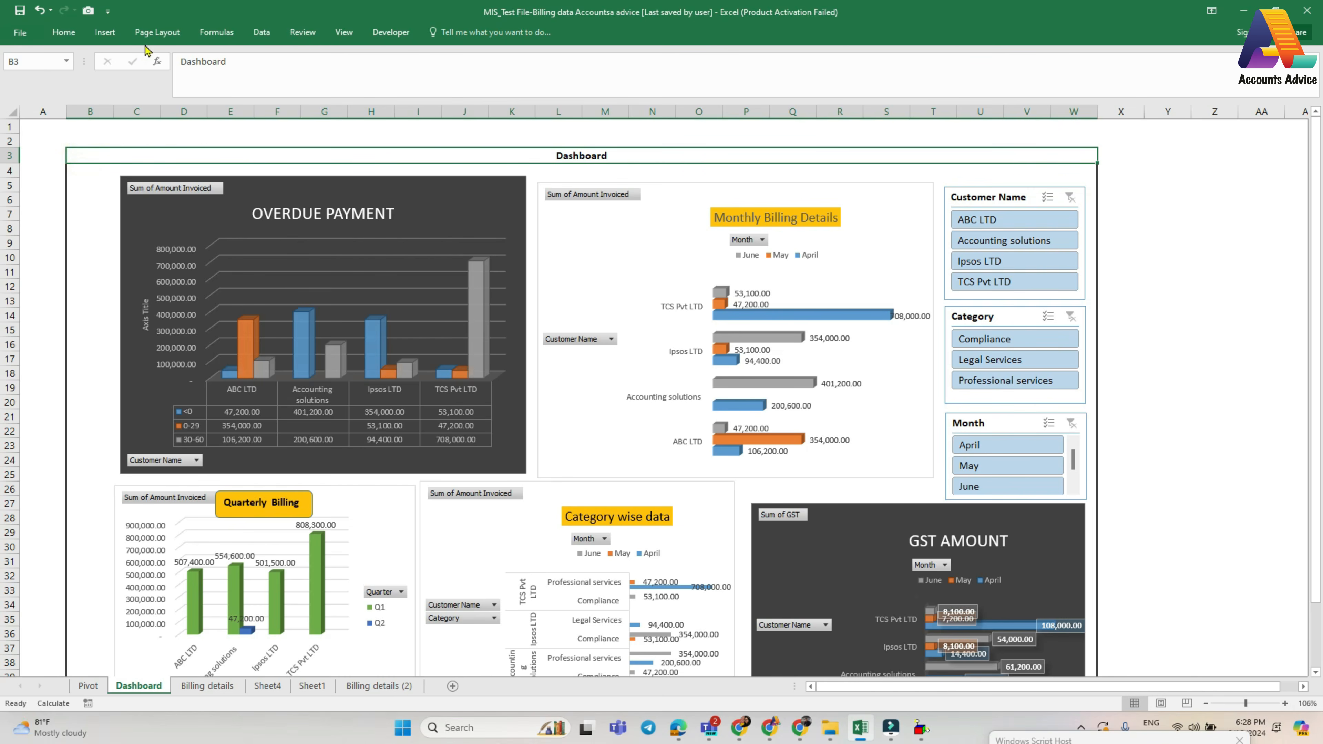
left_click(63, 32)
left_click(212, 57)
left_click(192, 178)
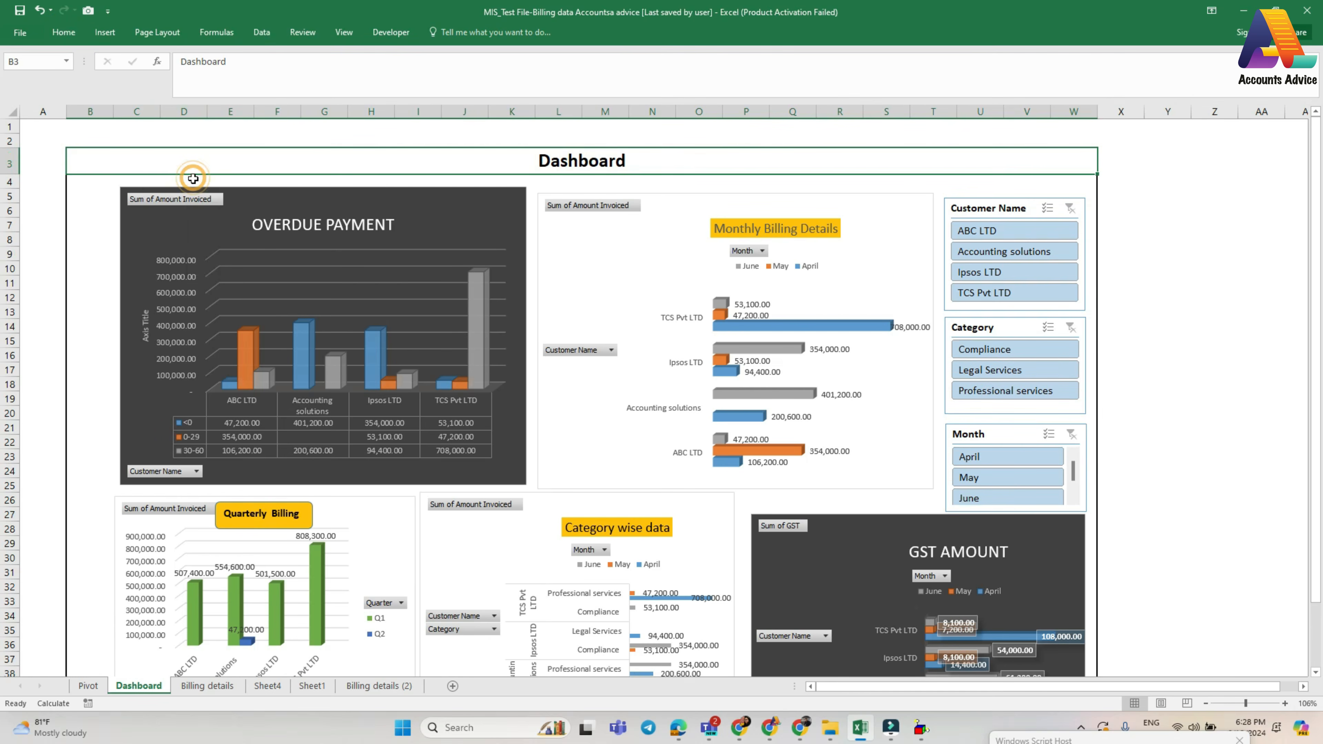
- Colour the Dashboard title's text orange
left_click(63, 32)
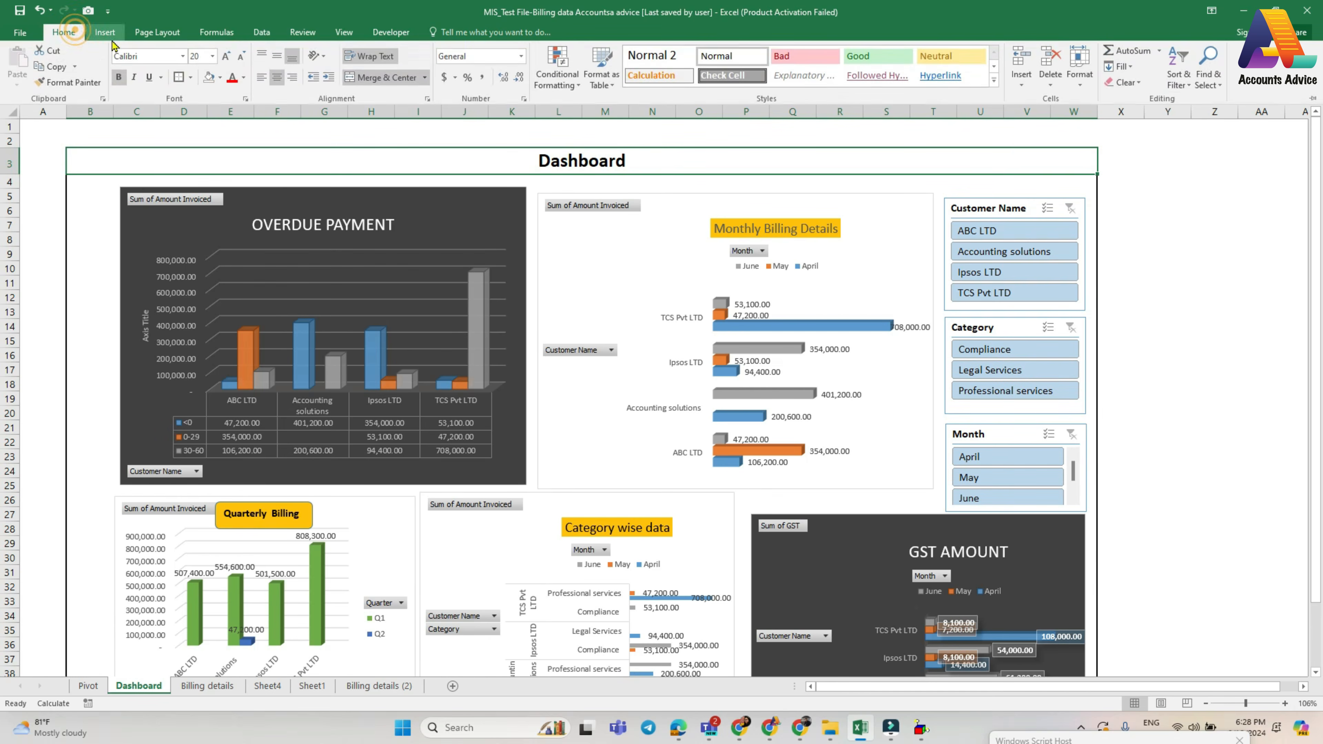
left_click(243, 82)
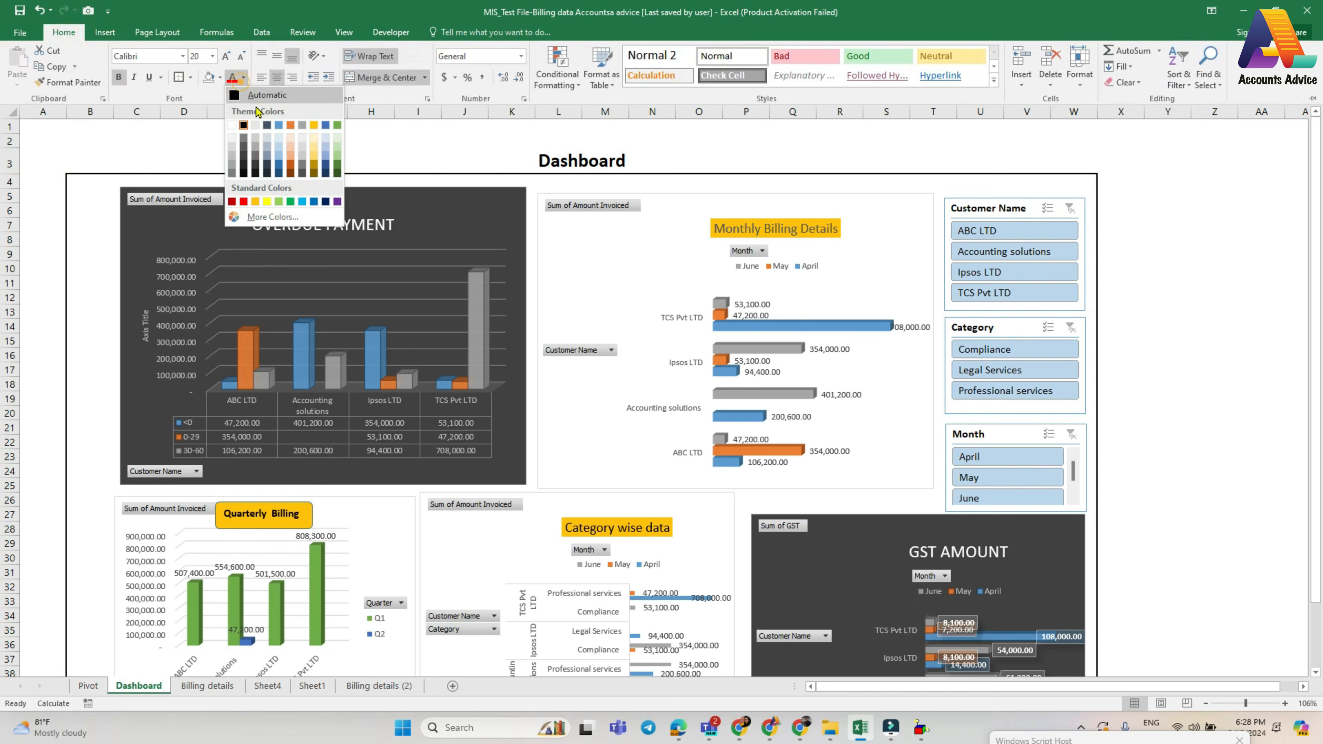
left_click(290, 125)
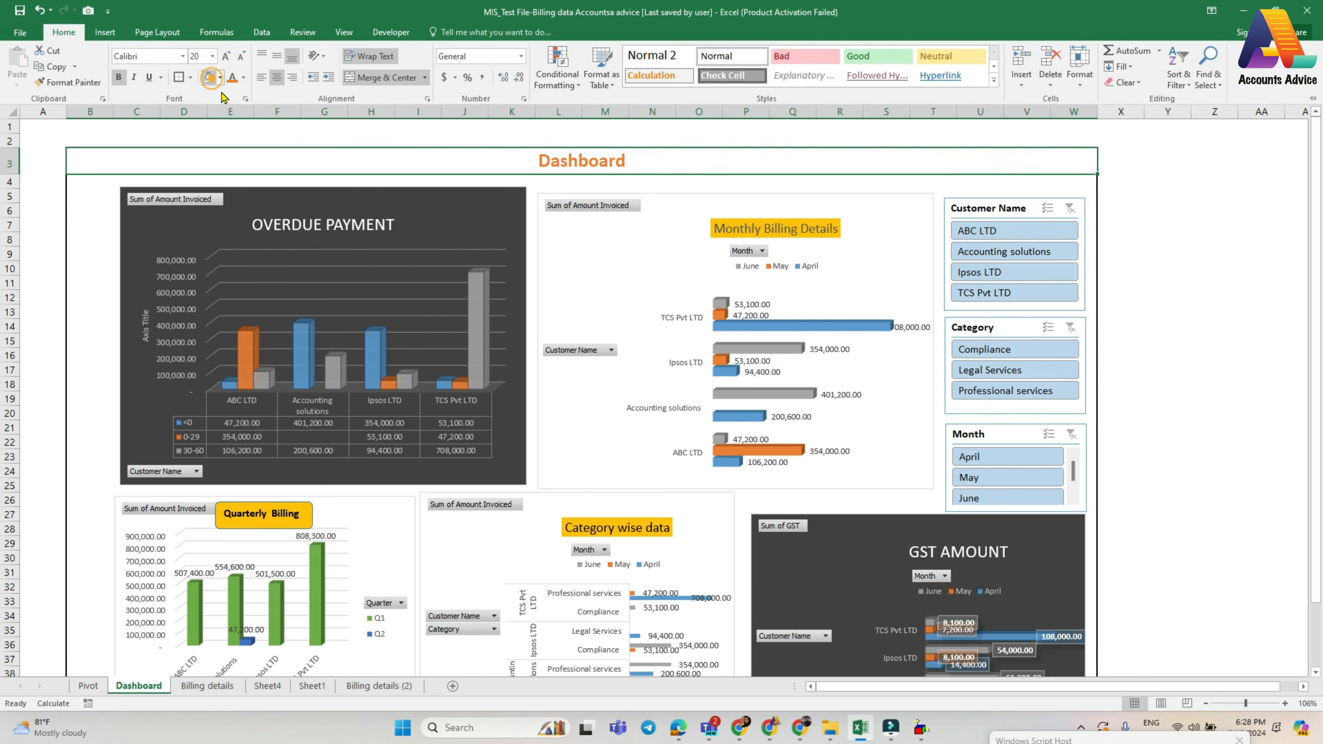
- Give the Dashboard title row a dark blue fill and white text
left_click(220, 77)
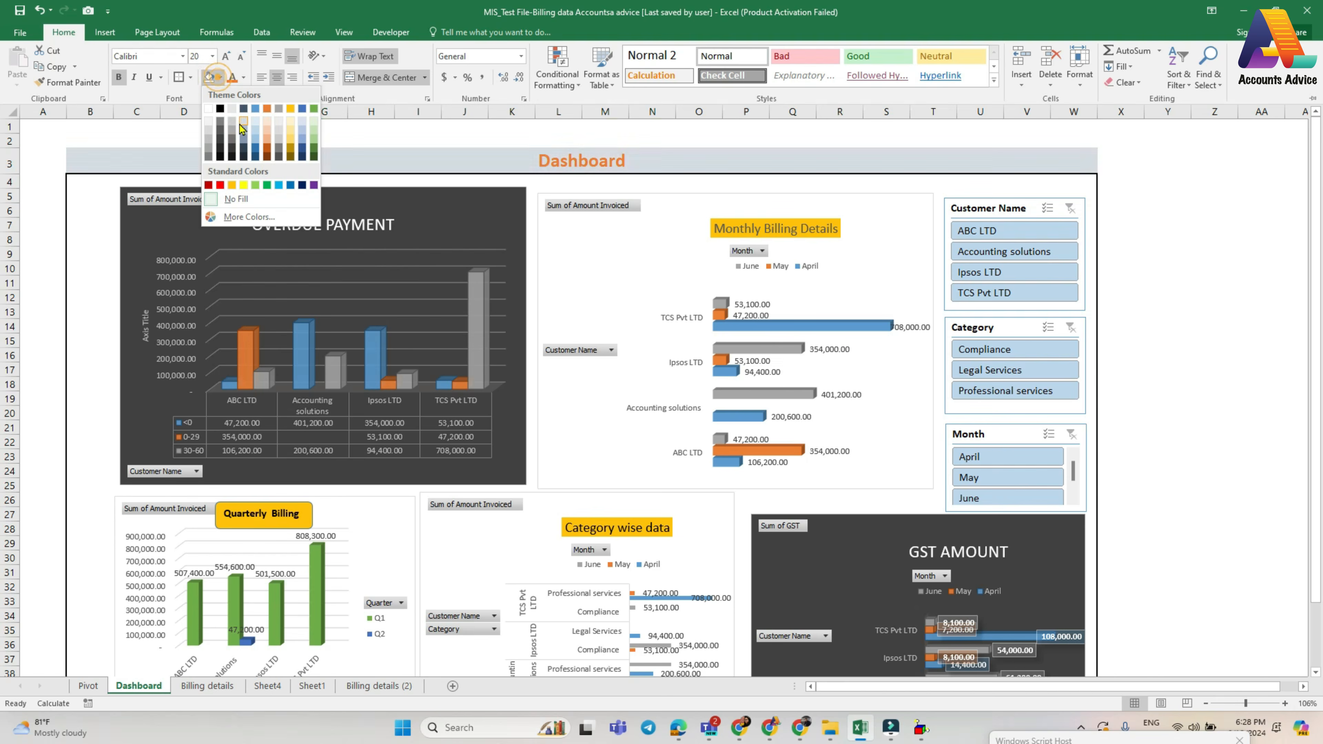
left_click(303, 155)
left_click(243, 77)
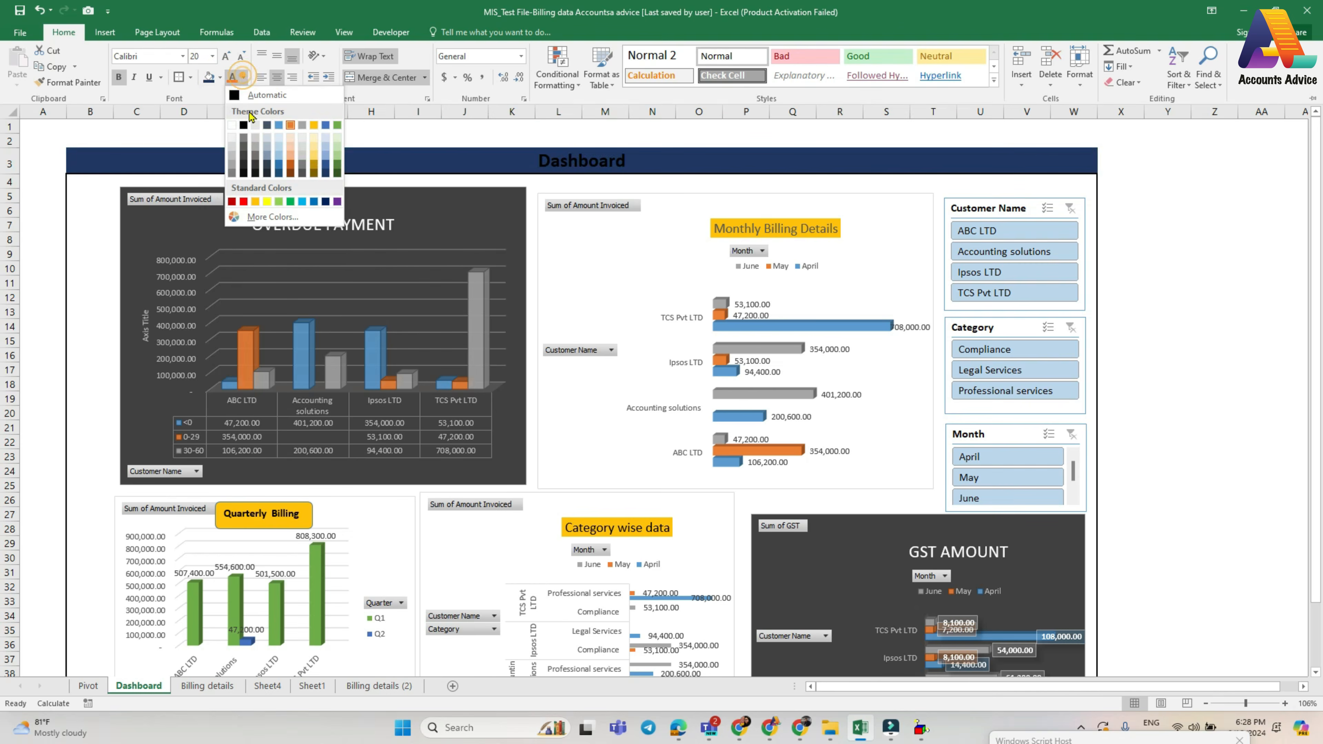
left_click(232, 125)
key("ctrl+F1")
- Add a merged "Accounts advice" heading across B2:W2, formatted with 20-point text, a gold fill and a thick border
left_click_drag(88, 138, 1065, 143)
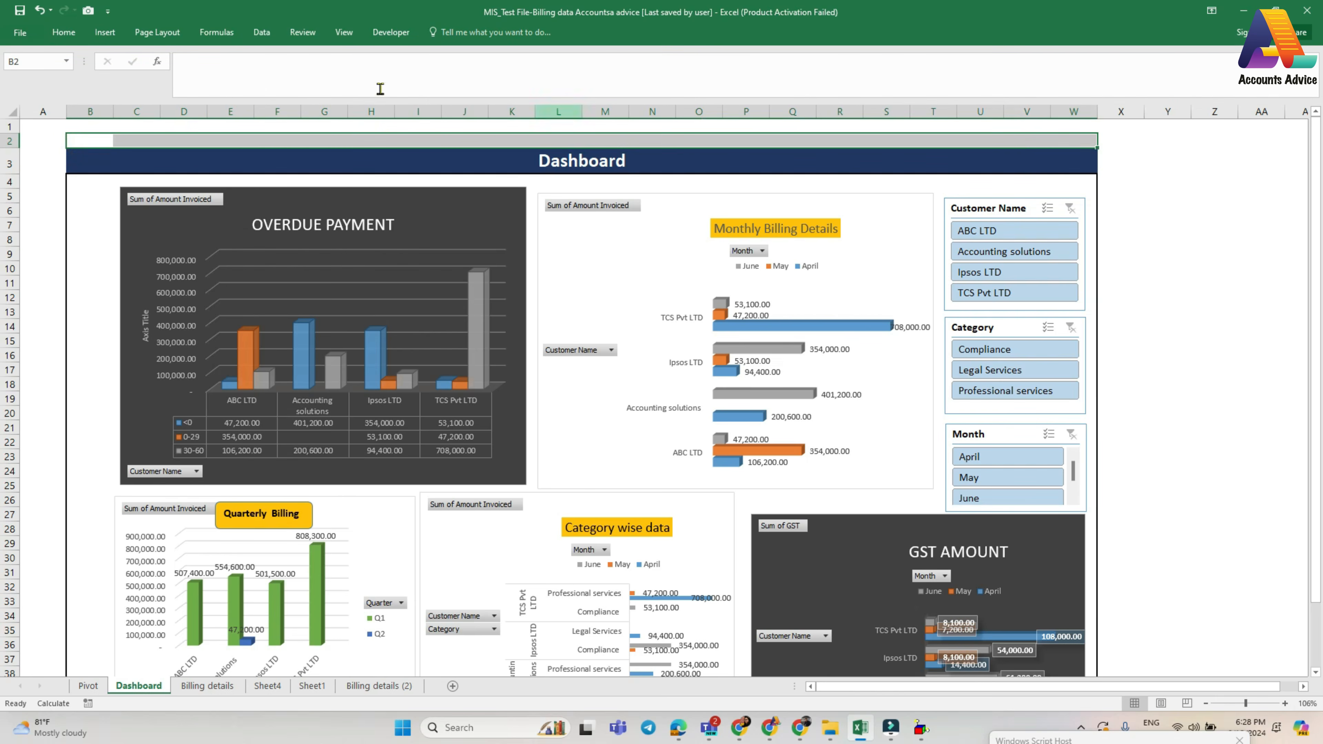
left_click(72, 33)
left_click(538, 142)
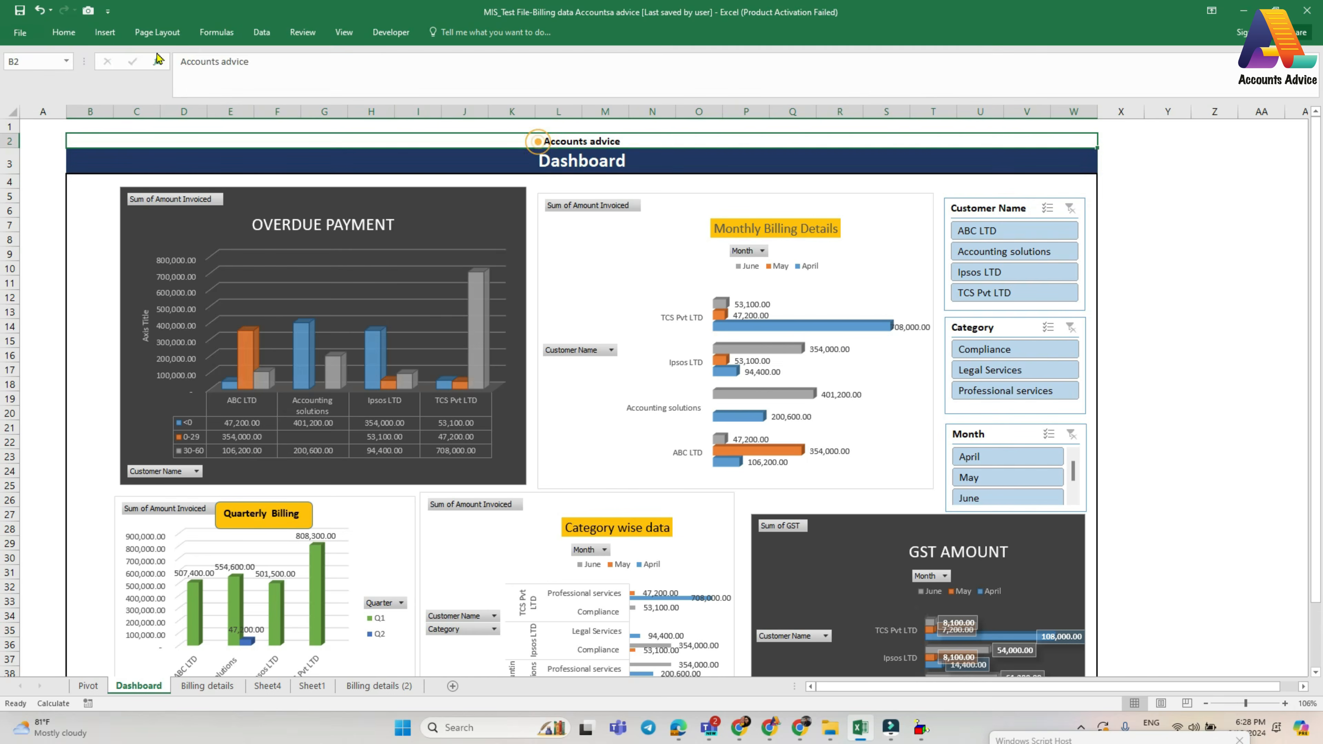
left_click(76, 30)
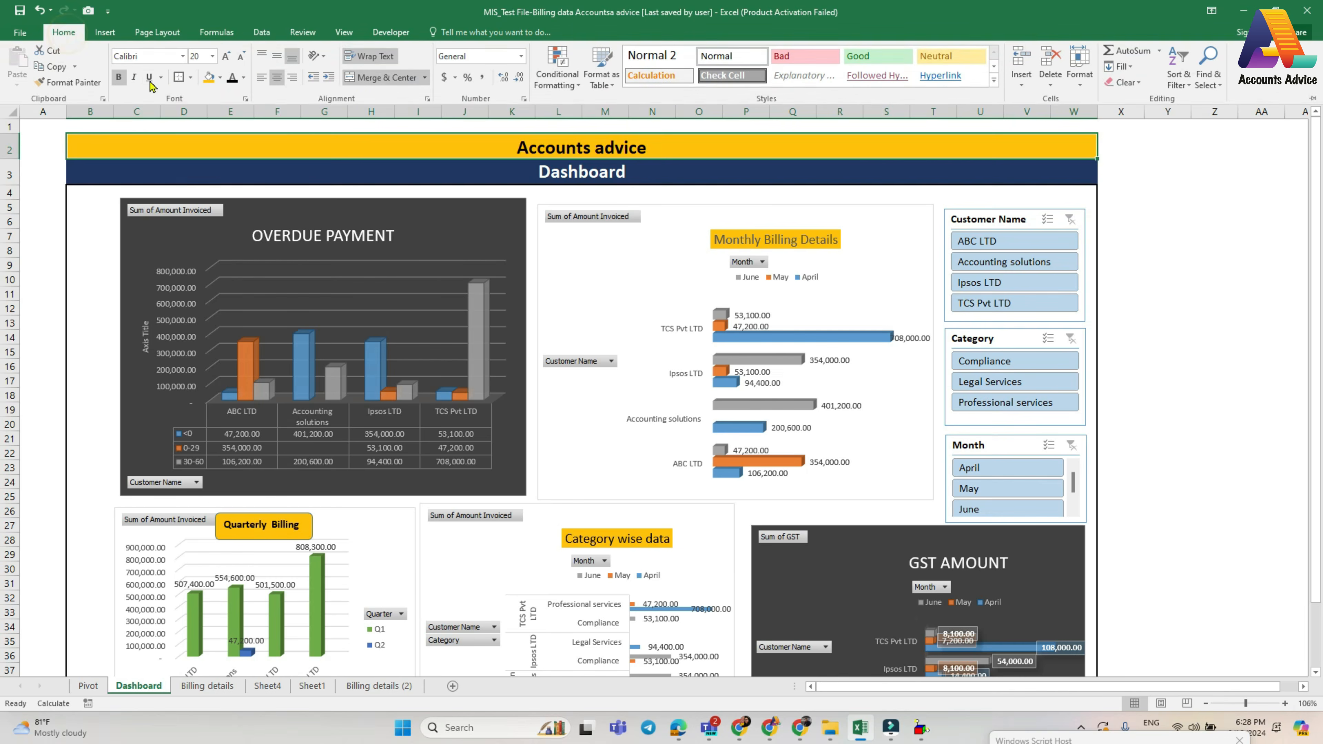
left_click(384, 180)
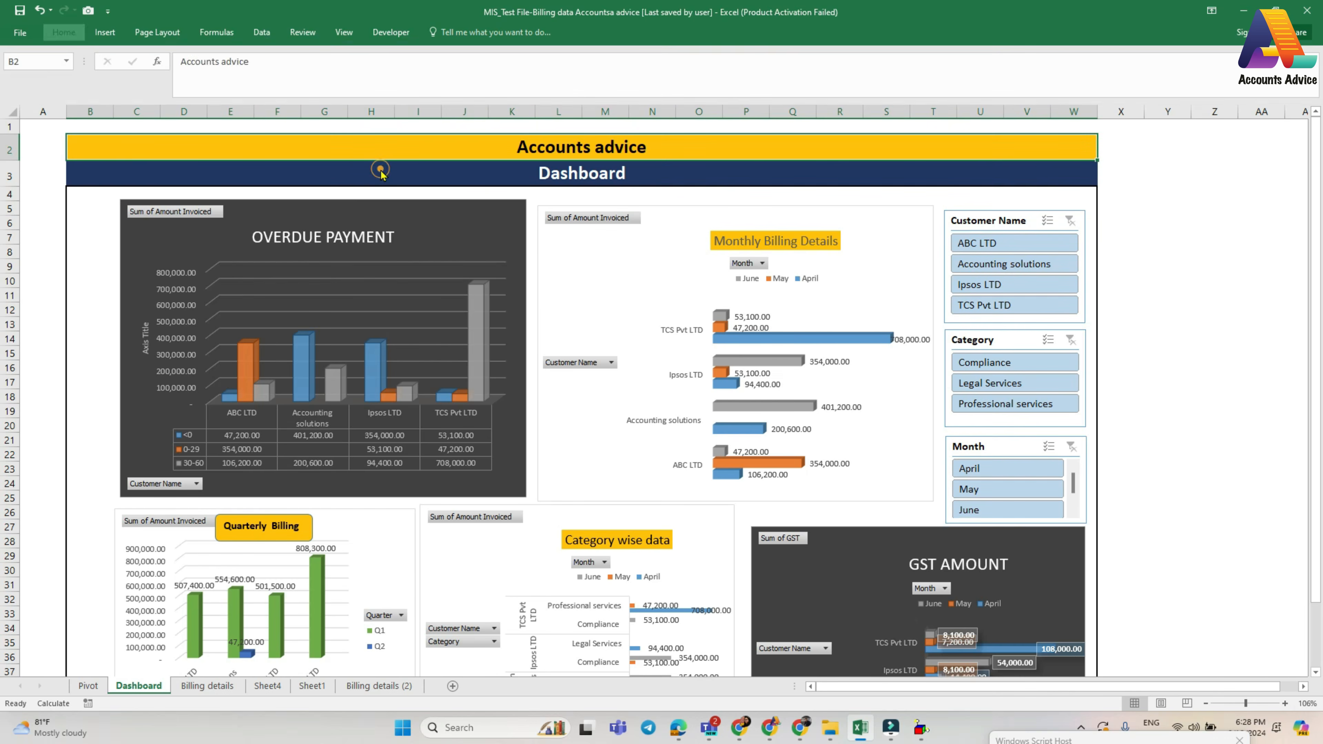
- Preview the pie, line and column chart types for the Monthly Billing Details chart without applying any of them
left_click(540, 284)
scroll(610, 408, "down", 10)
scroll(609, 408, "up", 10)
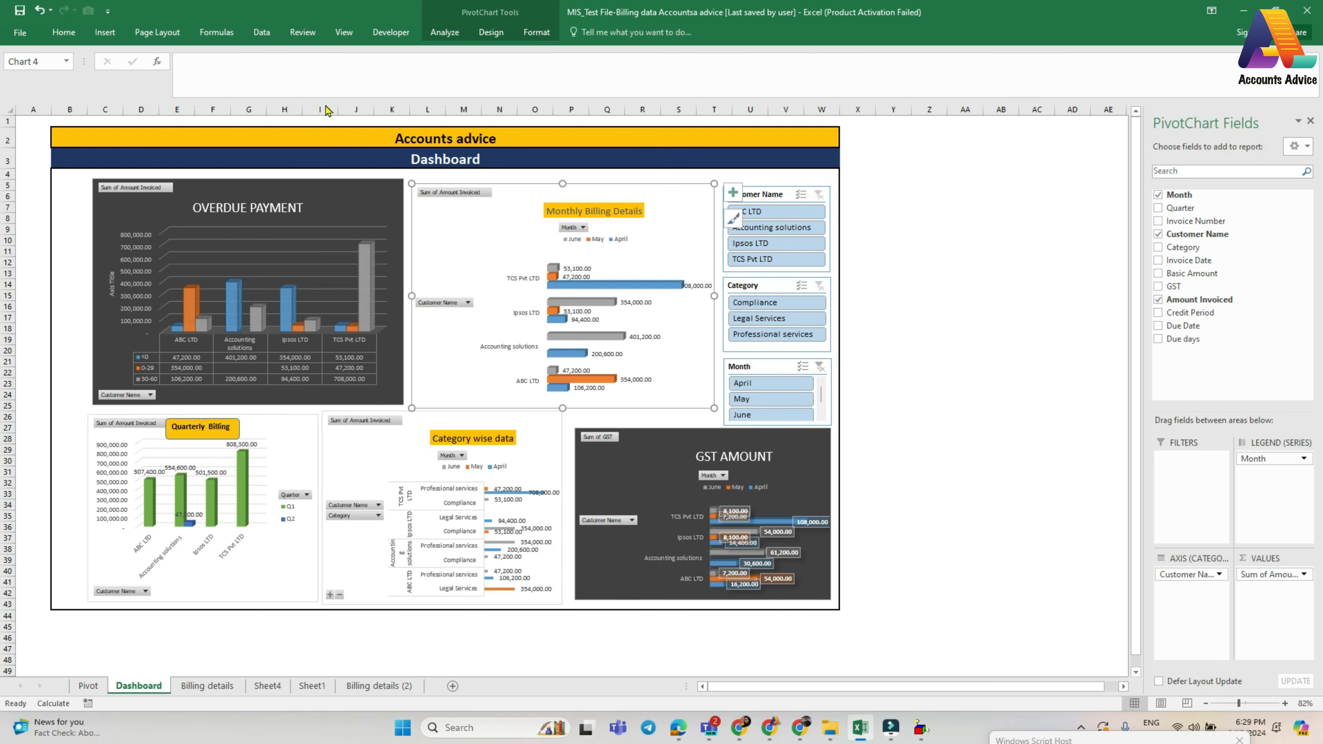
left_click(491, 32)
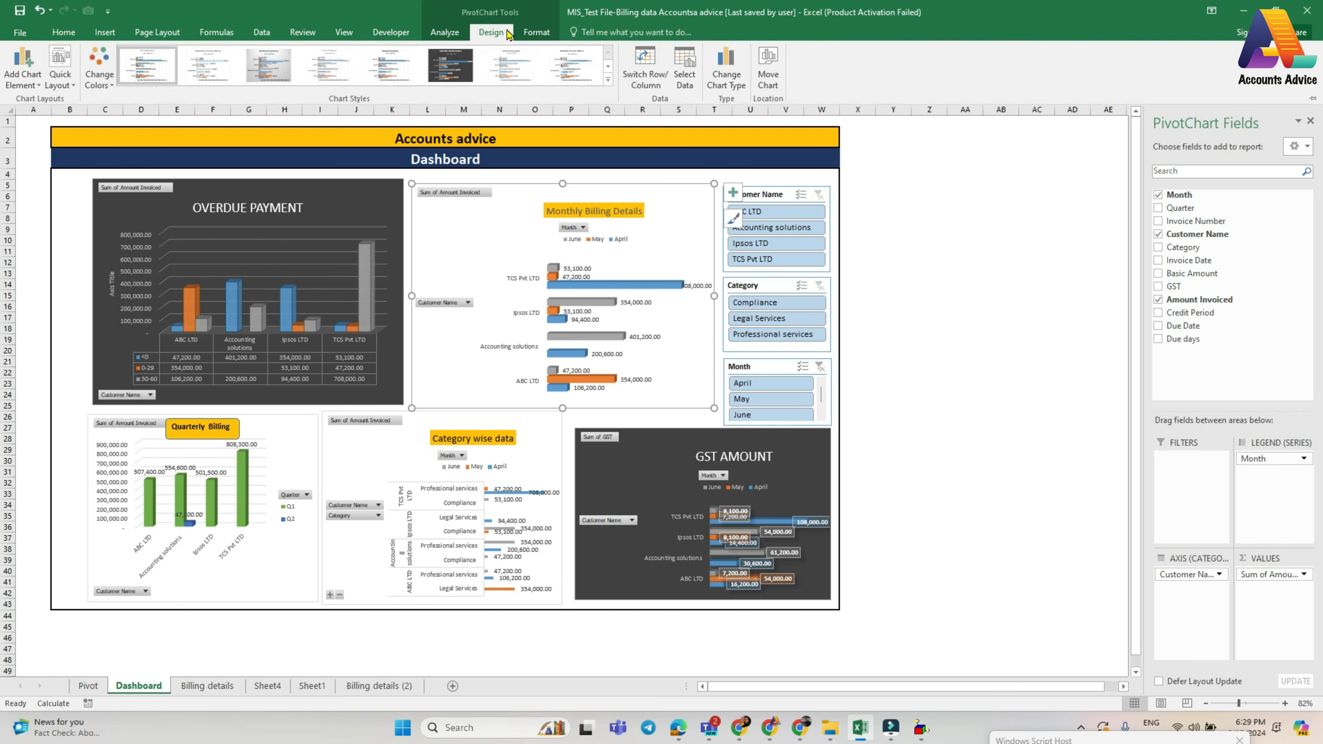
left_click(729, 80)
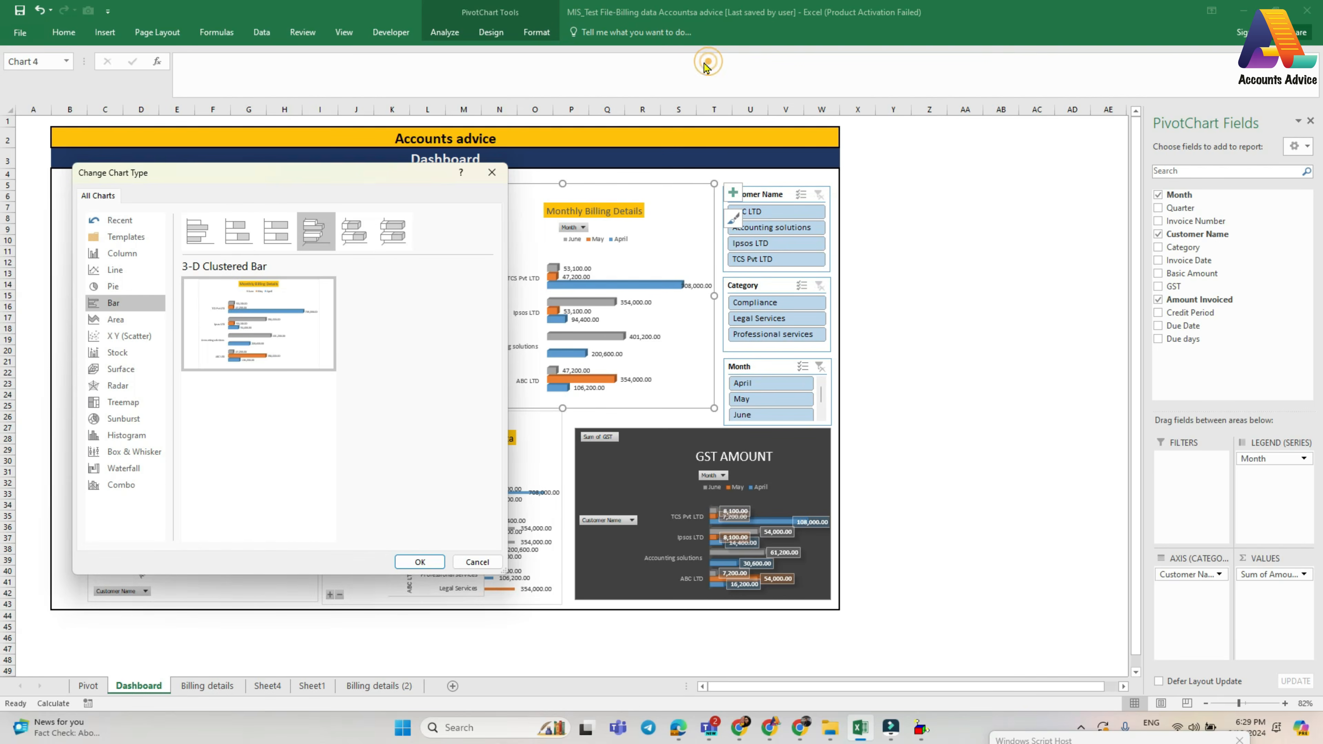
left_click(113, 287)
left_click(114, 270)
left_click(115, 257)
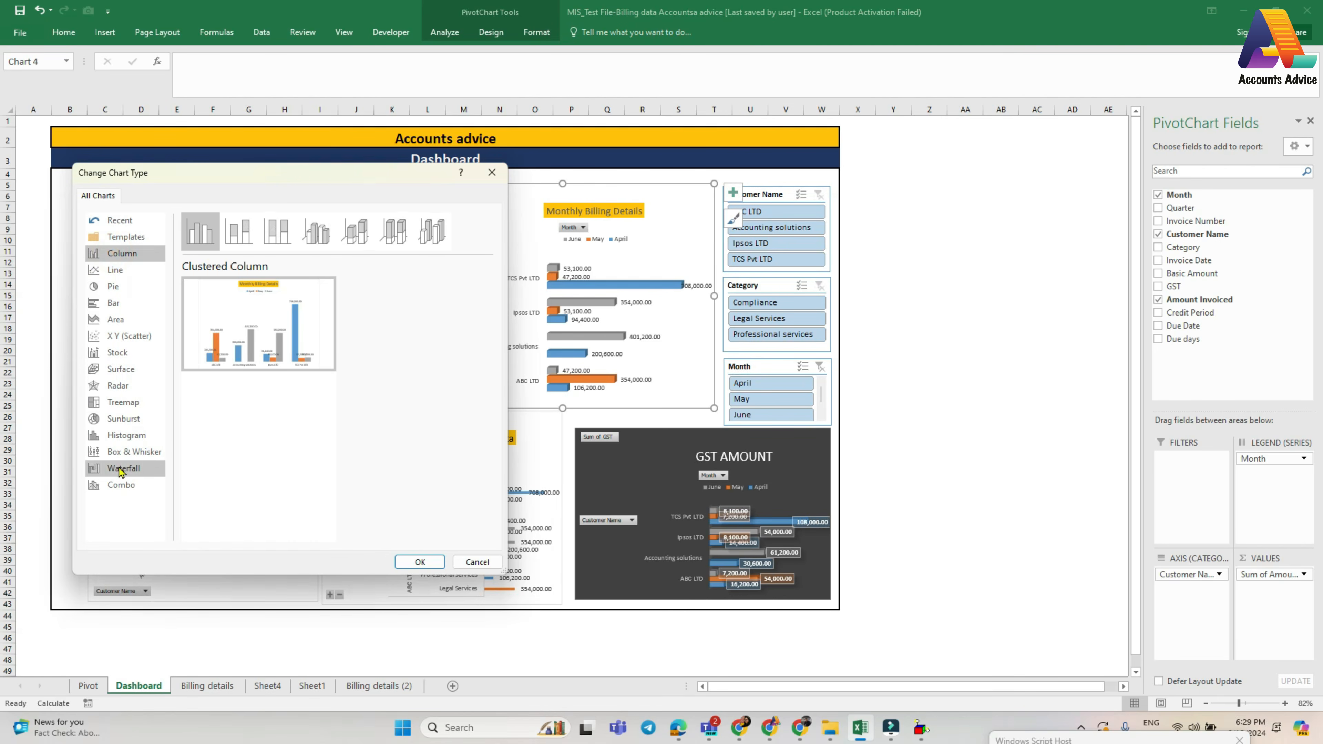
left_click(474, 563)
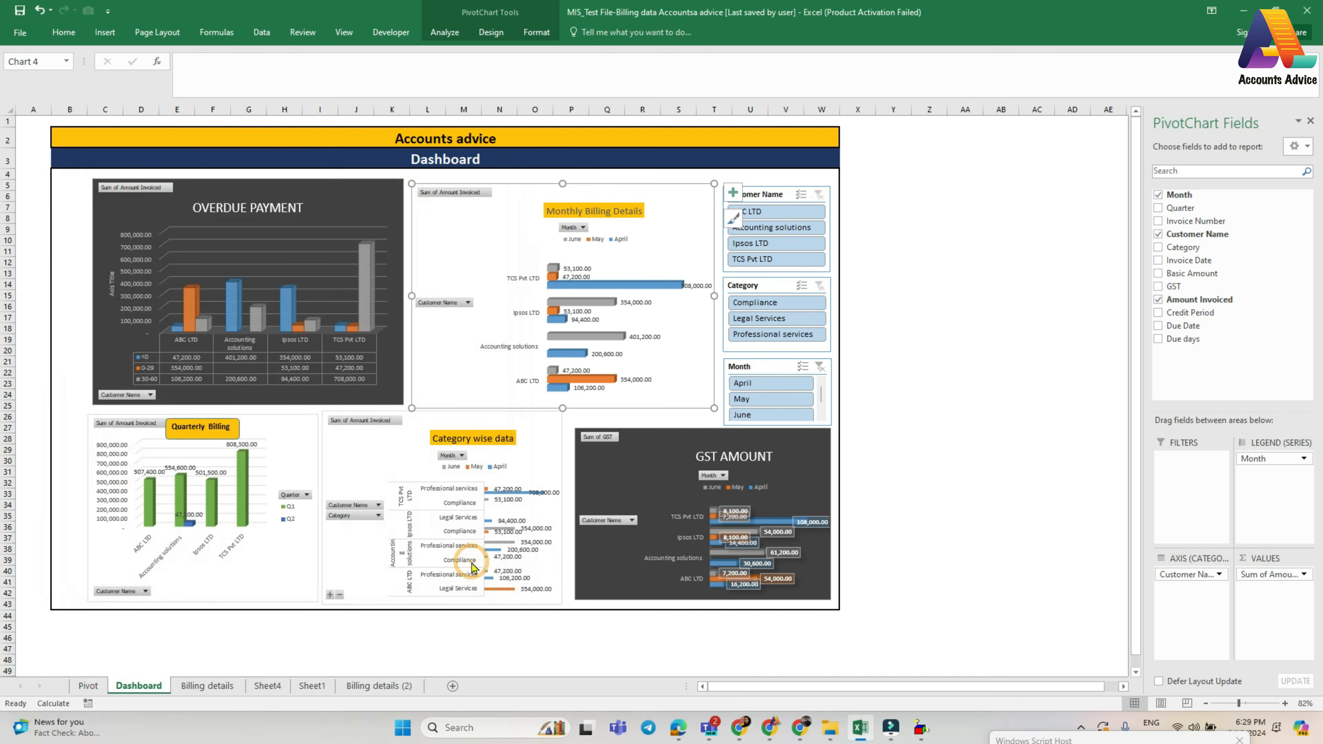